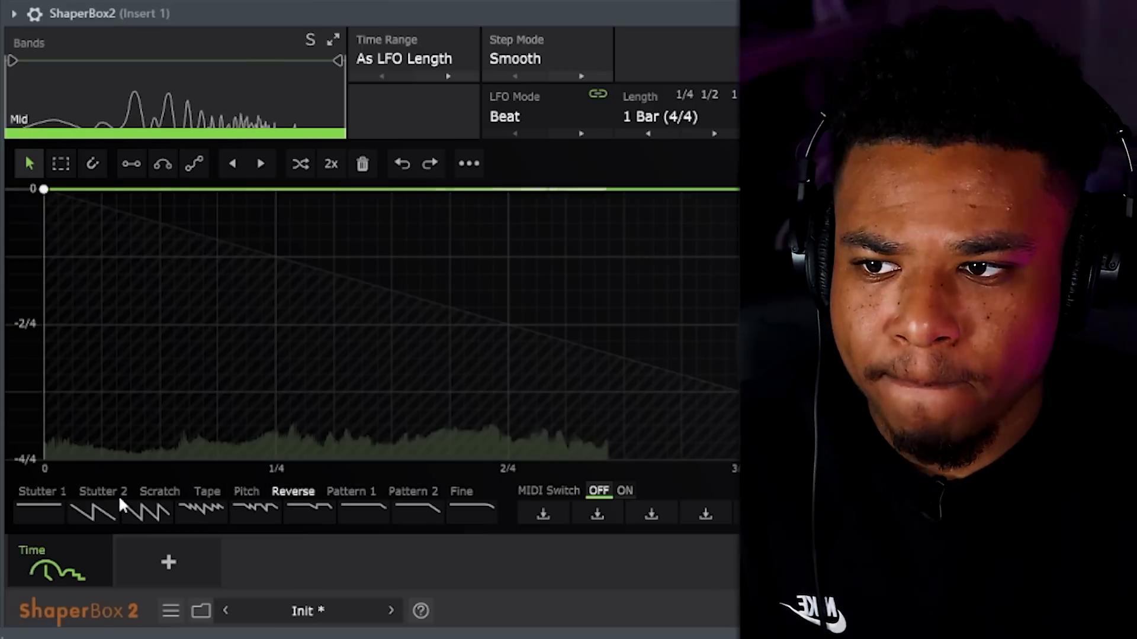
# Apply the second Reverse preset shape to the time curve in ShaperBox2
pyautogui.click(88, 510)
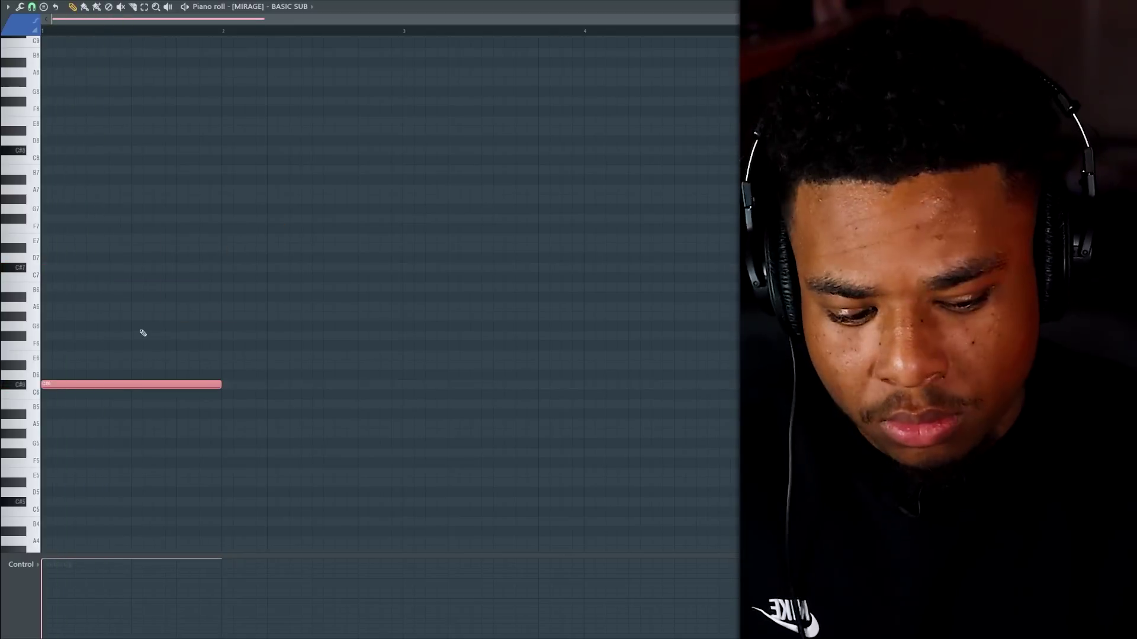
# Lower the one-bar BASIC SUB note an octave to C#5 and add a matching note in bar 2
pyautogui.hotkey('ctrl', 'Down')
pyautogui.scroll(-4, 248, 367)
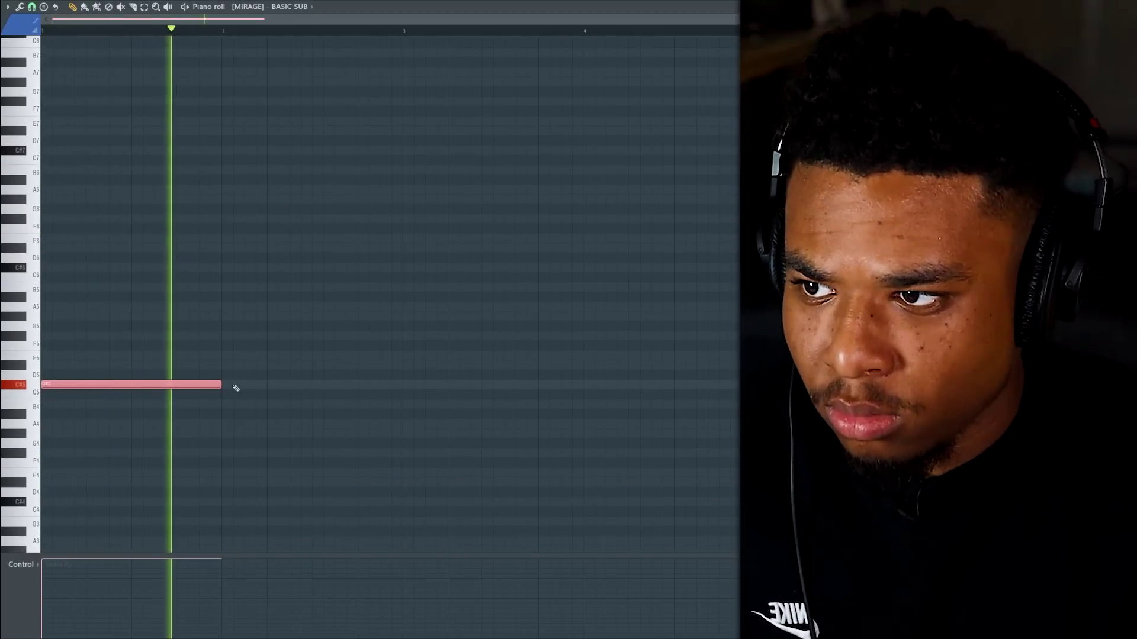
pyautogui.click(233, 386)
# Duplicate the two C#5 sub notes into bars 3 and 4
pyautogui.hotkey('ctrl', 'a')
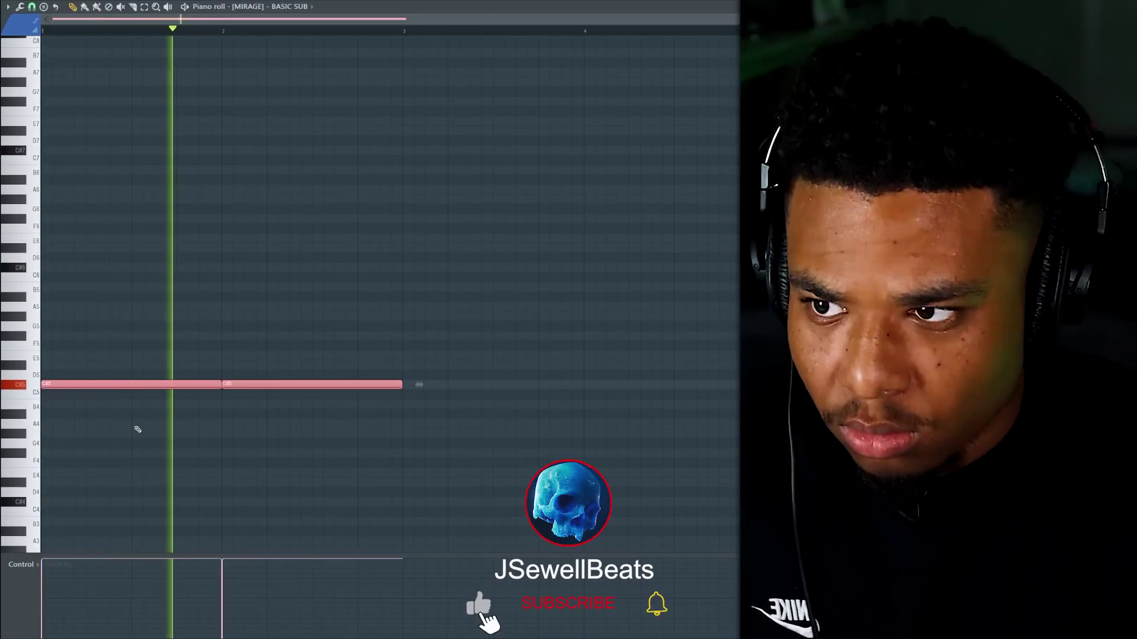
pyautogui.hotkey('ctrl', 'b')
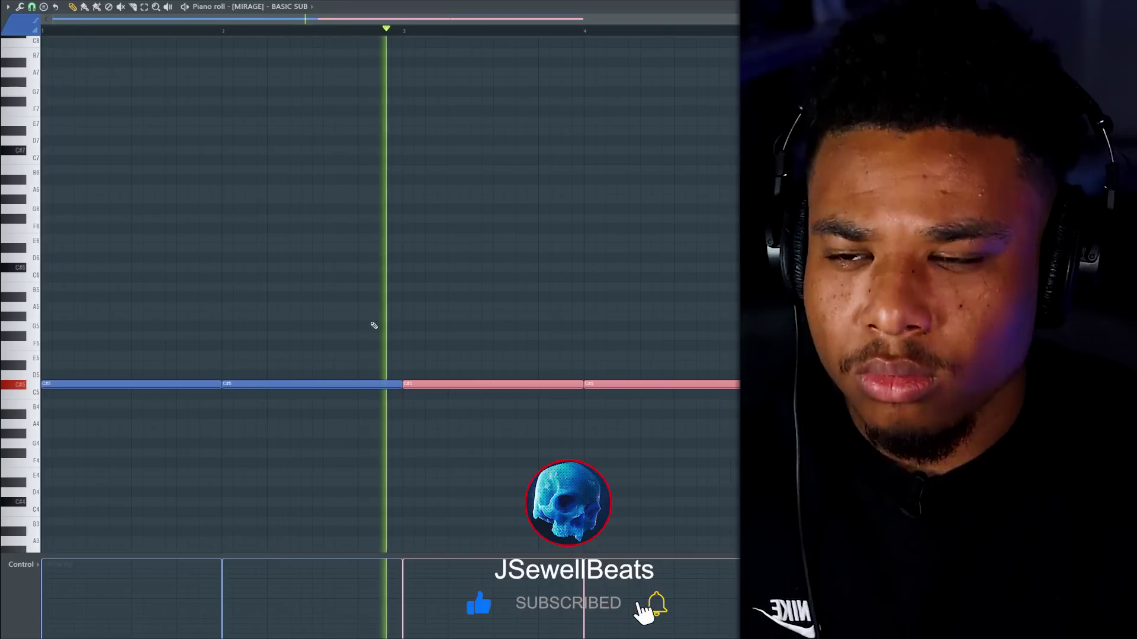
pyautogui.scroll(-2, 320, 332)
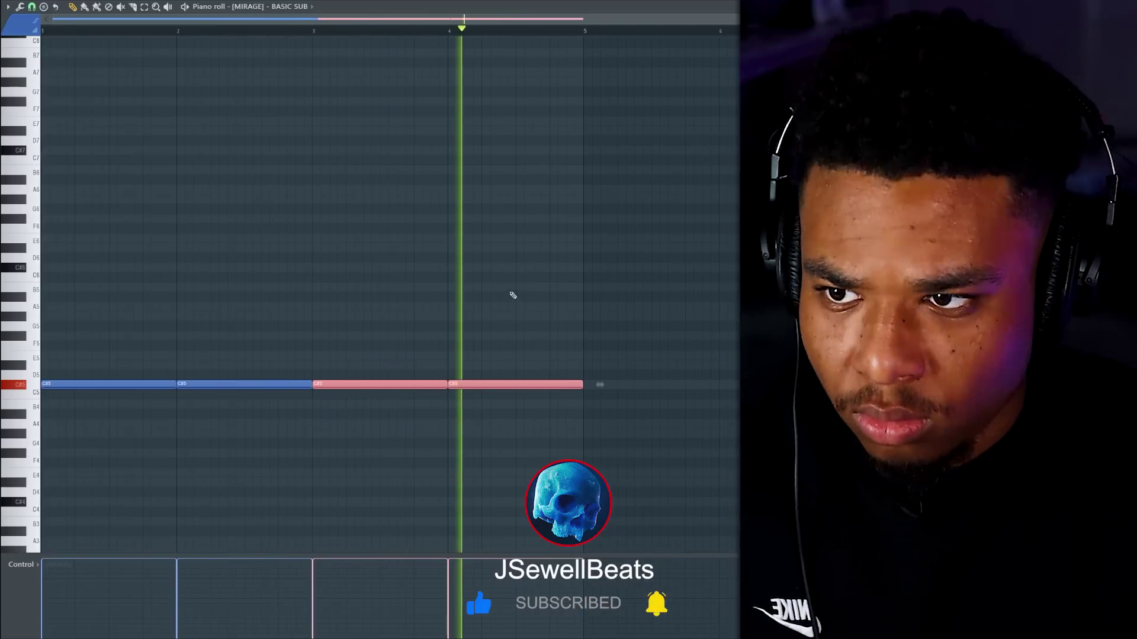
pyautogui.press('space')
pyautogui.hotkey('ctrl', 'd')
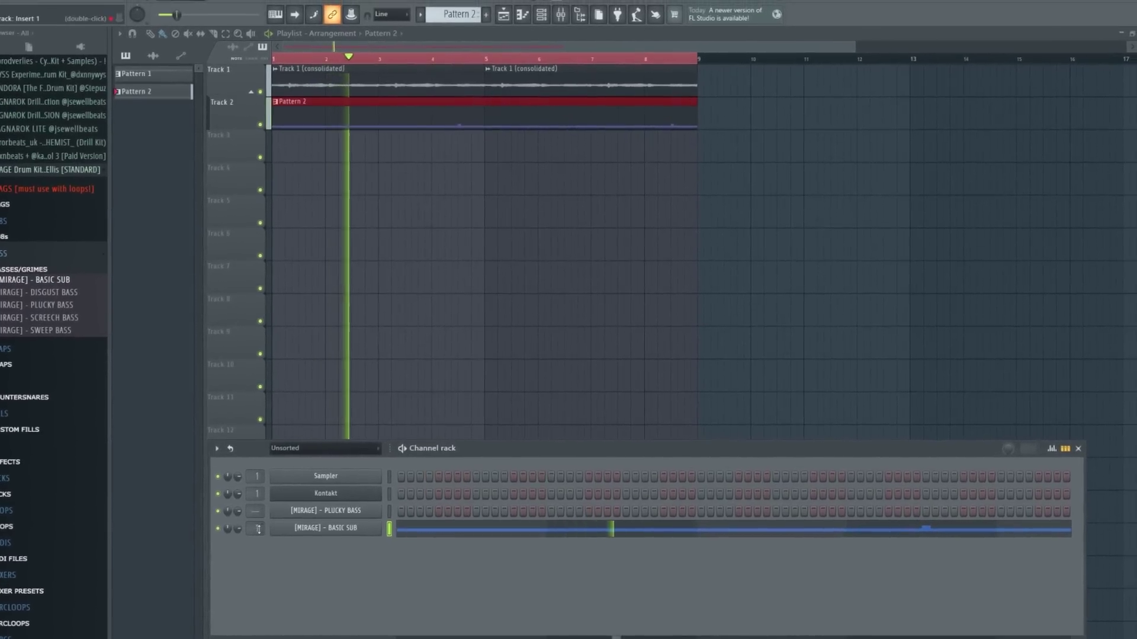
# Open the mixer and load CamelCrusher on Insert 2
pyautogui.click(563, 10)
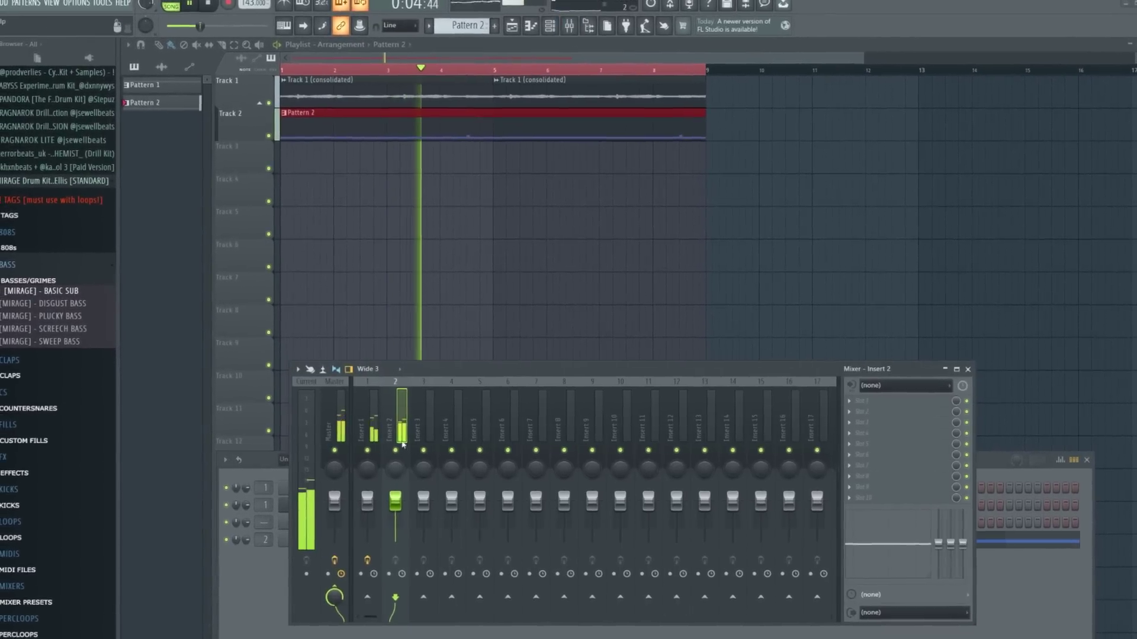
pyautogui.click(853, 403)
pyautogui.moveTo(858, 413)
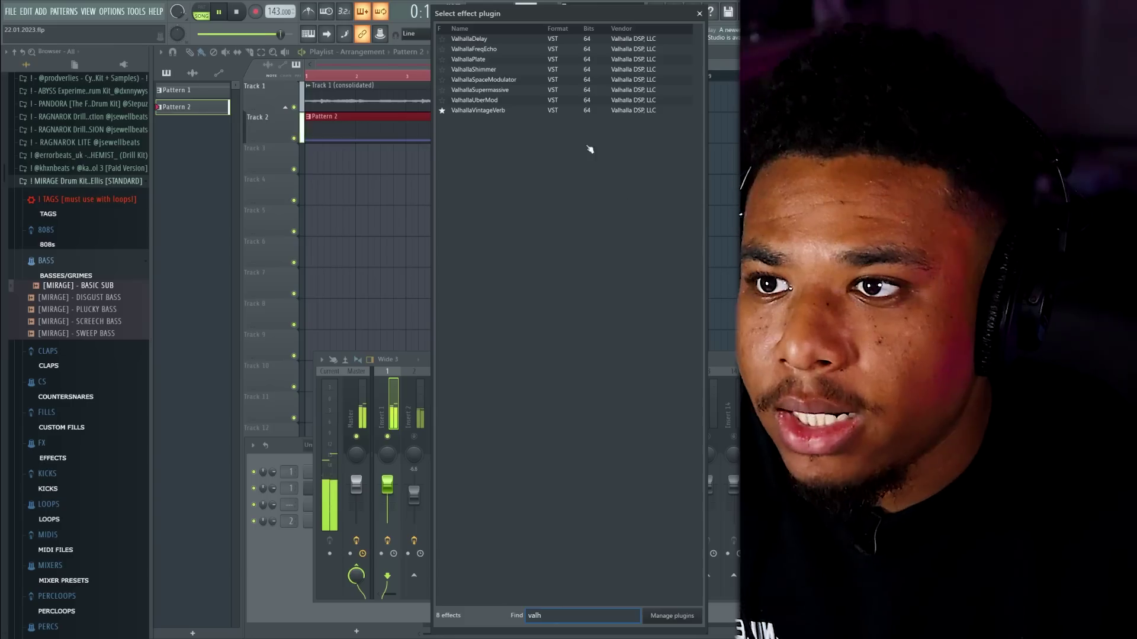
# Load ValhallaShimmer on Insert 1 and set its mix to 0.20 and color mode to dark
pyautogui.doubleClick(515, 96)
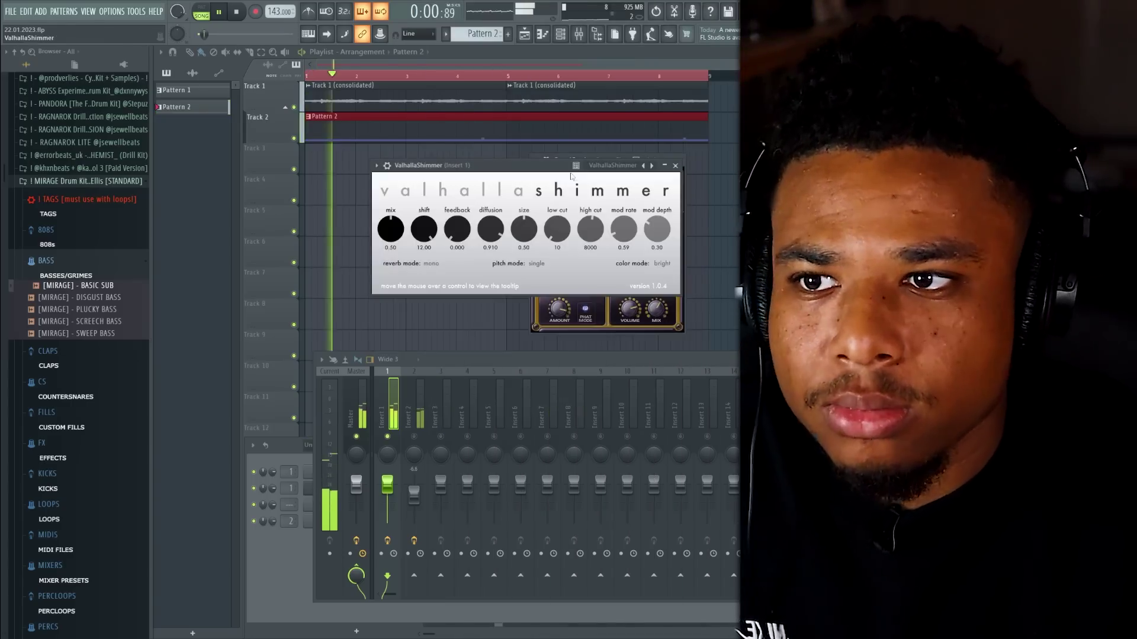
pyautogui.moveTo(540, 166); pyautogui.dragTo(715, 172)
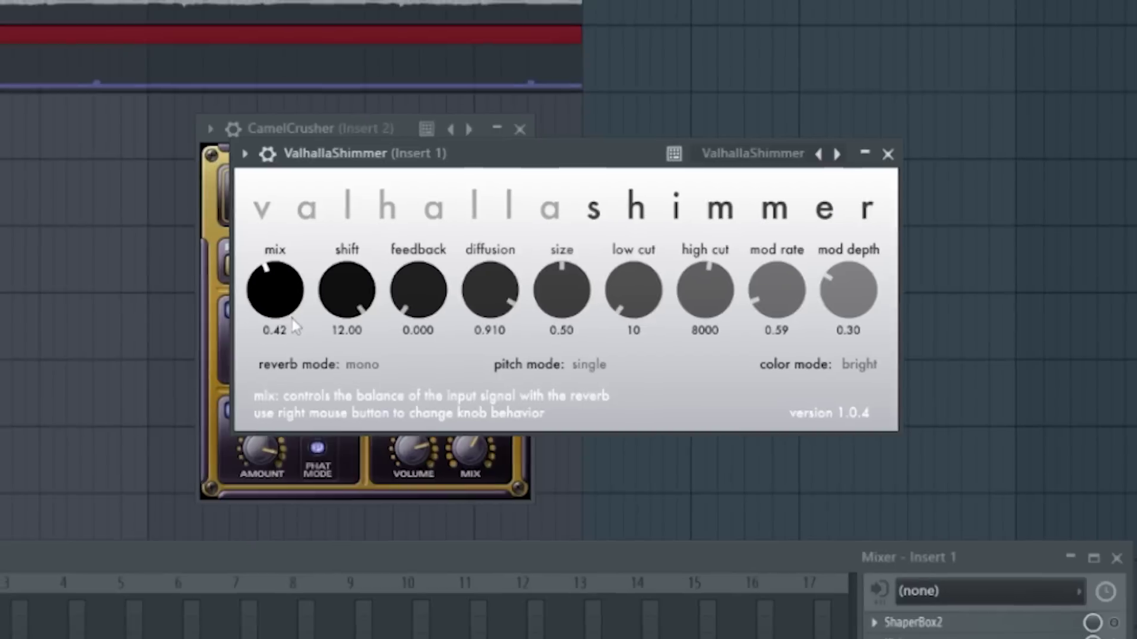
pyautogui.moveTo(294, 326); pyautogui.dragTo(273, 342)
pyautogui.click(859, 389)
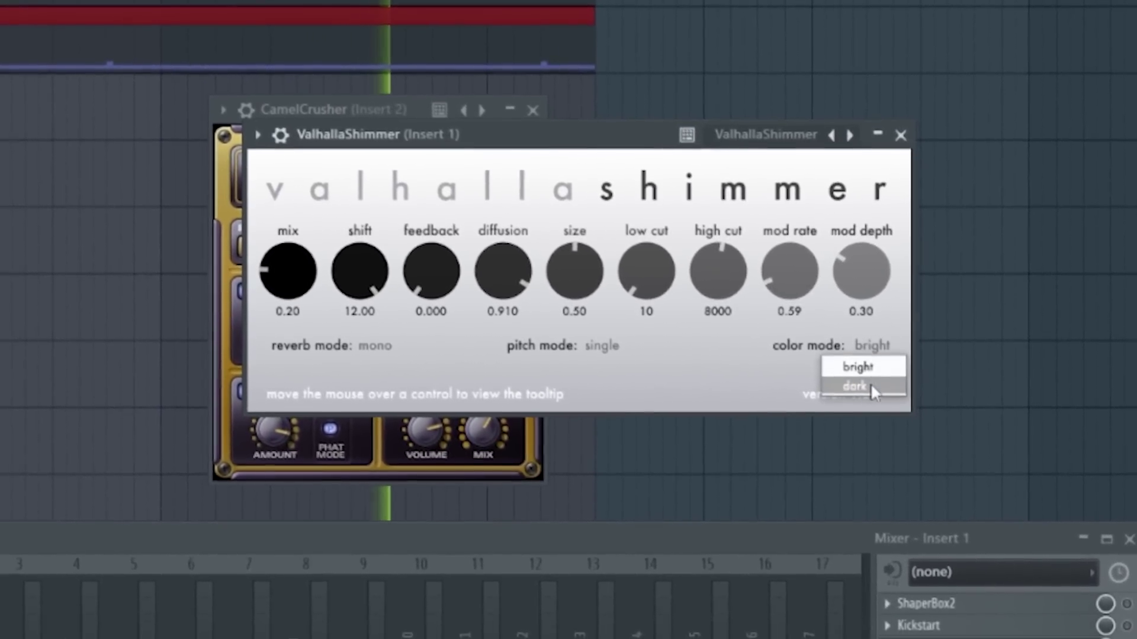
pyautogui.click(856, 398)
pyautogui.moveTo(254, 300); pyautogui.dragTo(251, 294)
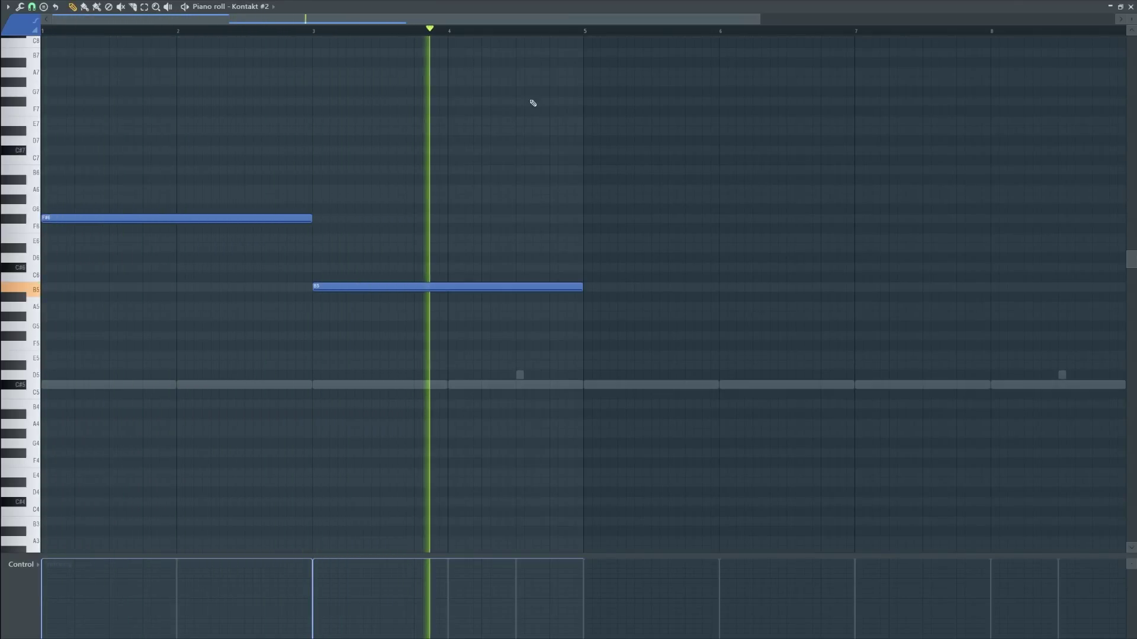
# Duplicate the F#6 and B5 Kontakt #2 notes into bars 5 to 8 and close the piano roll
pyautogui.hotkey('ctrl', 'a')
pyautogui.hotkey('ctrl', 'b')
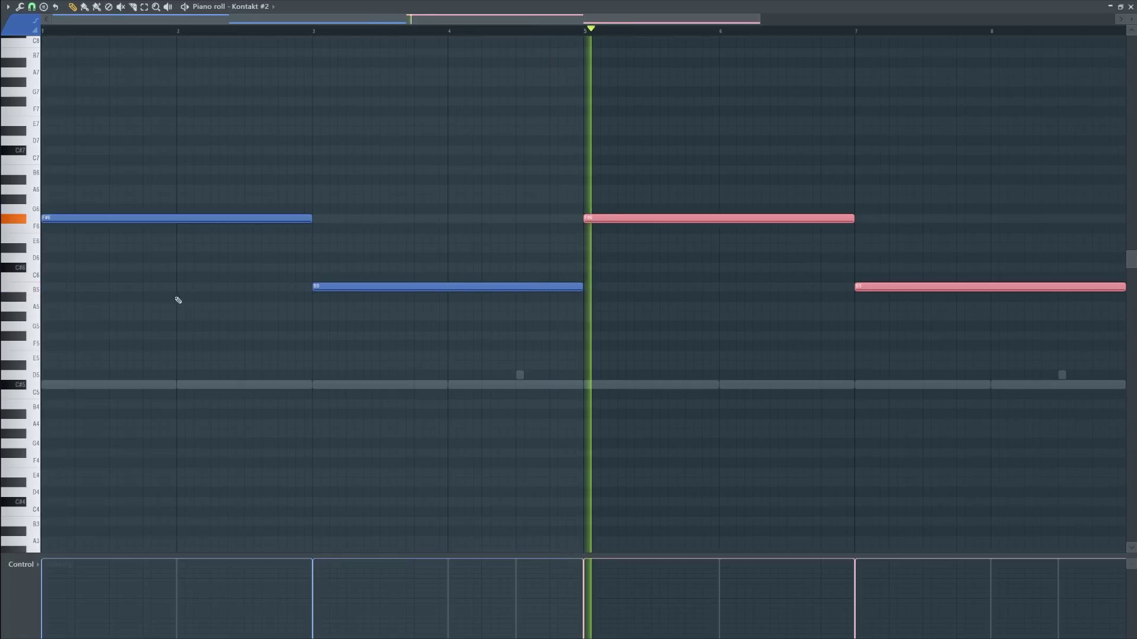
pyautogui.scroll(-2, 1001, 166)
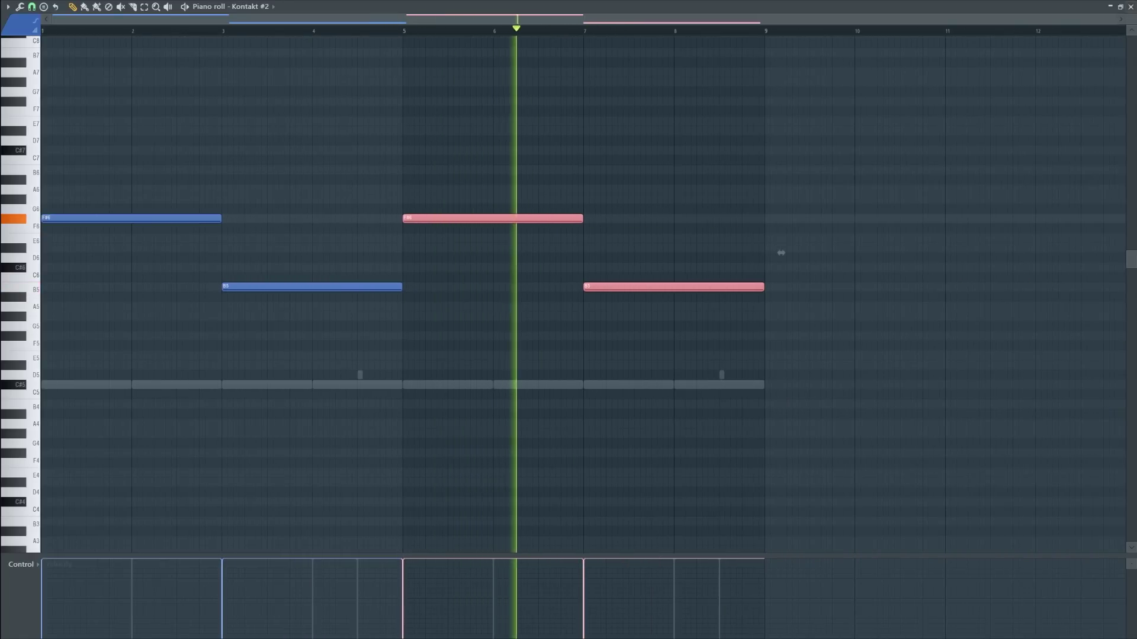
pyautogui.click(1130, 7)
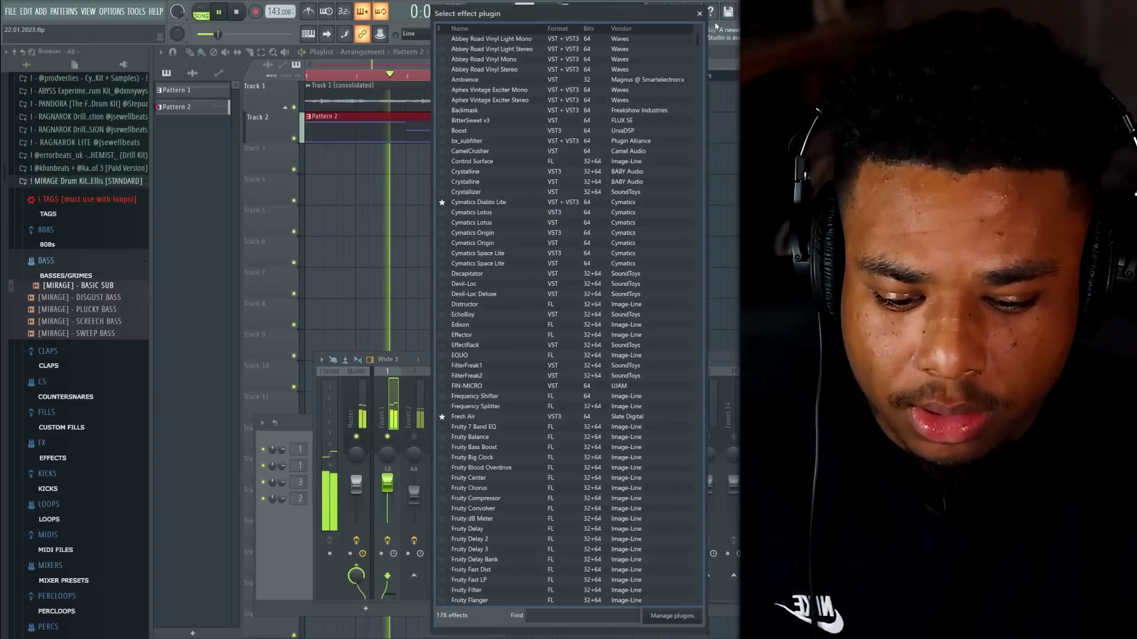
# Add Fruity Stereo Enhancer to Insert 1 and apply its For strings preset
pyautogui.write('enh')
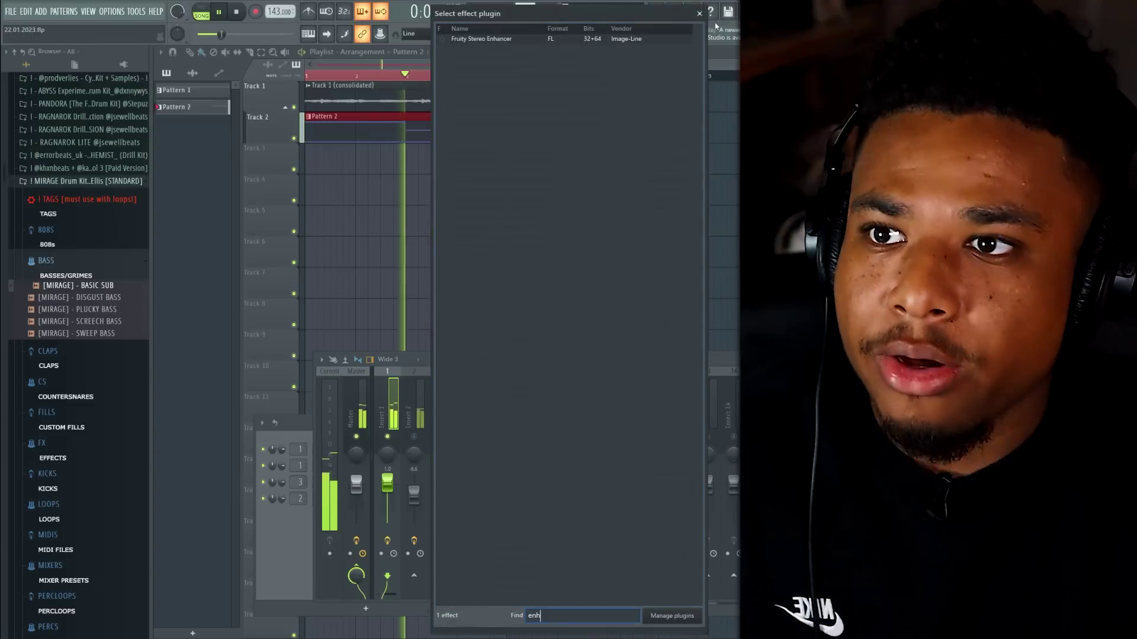
pyautogui.write('ancer')
pyautogui.doubleClick(494, 42)
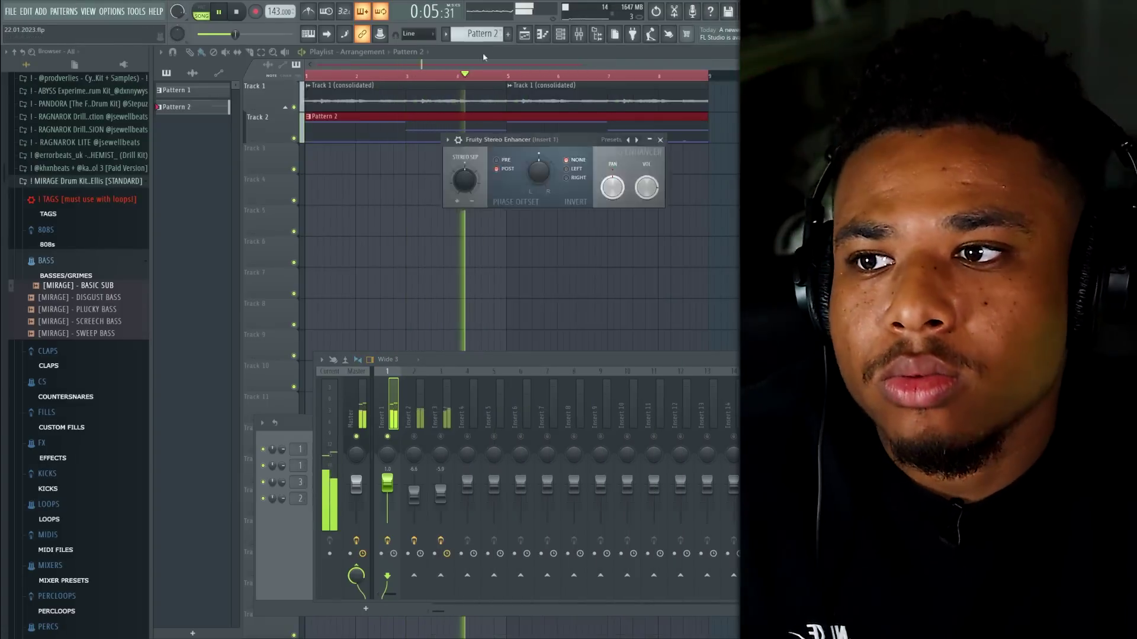
pyautogui.click(634, 134)
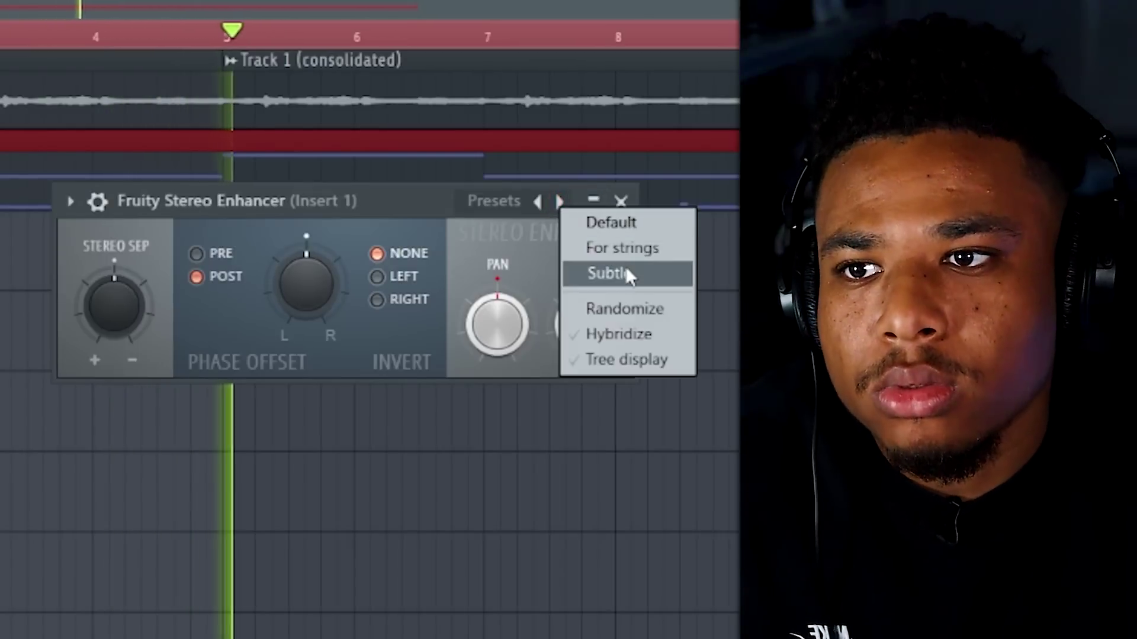
pyautogui.click(626, 249)
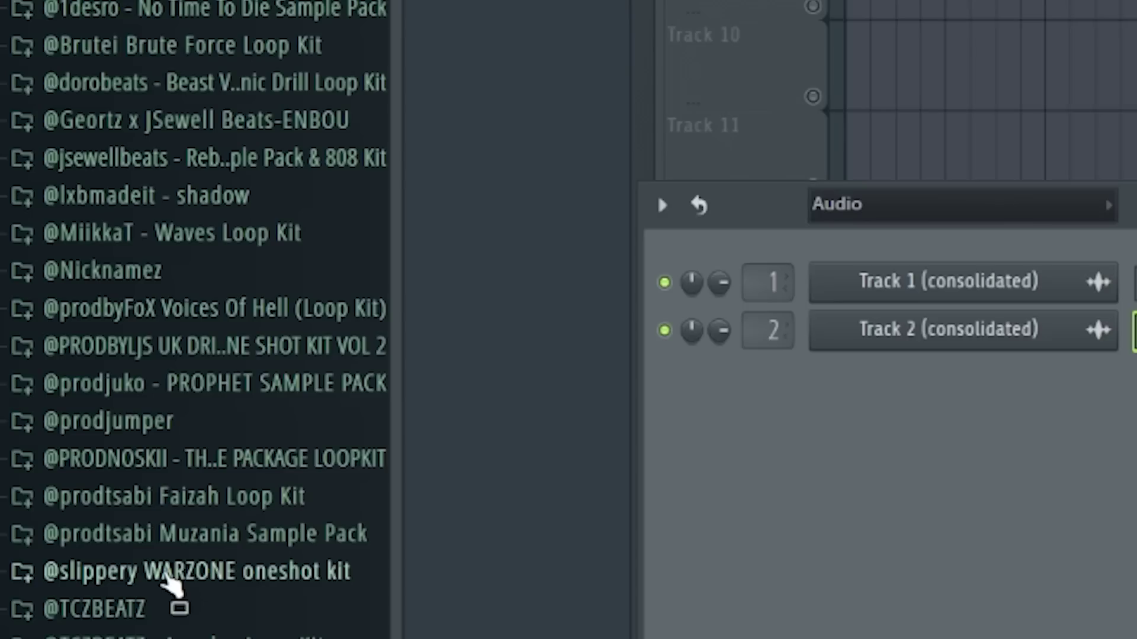
pyautogui.click(170, 569)
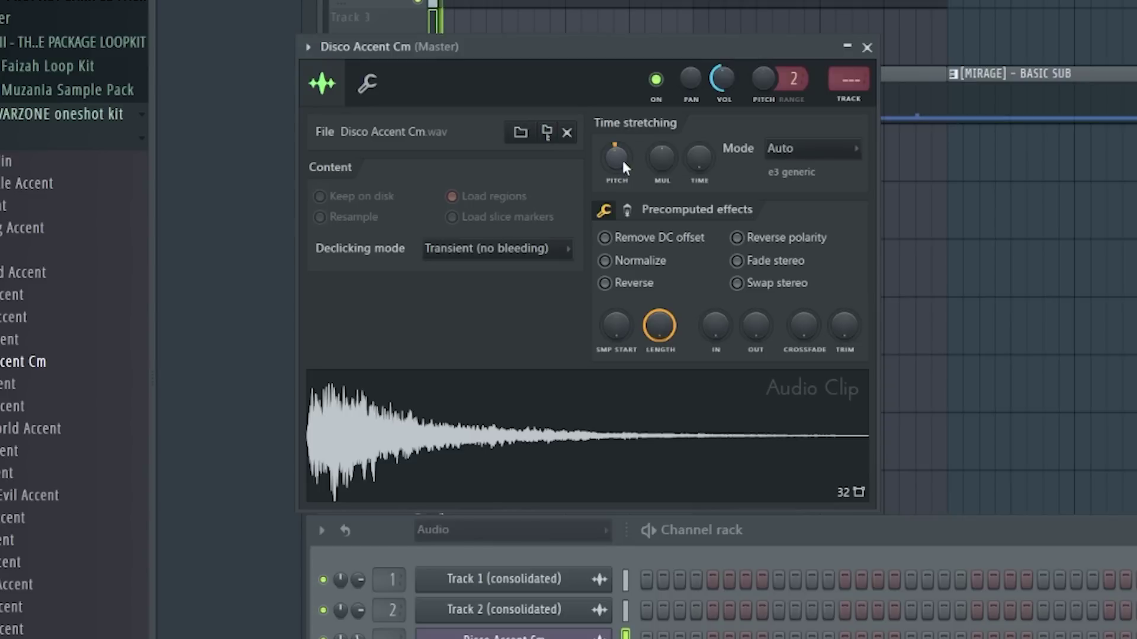
pyautogui.moveTo(622, 161); pyautogui.dragTo(621, 178)
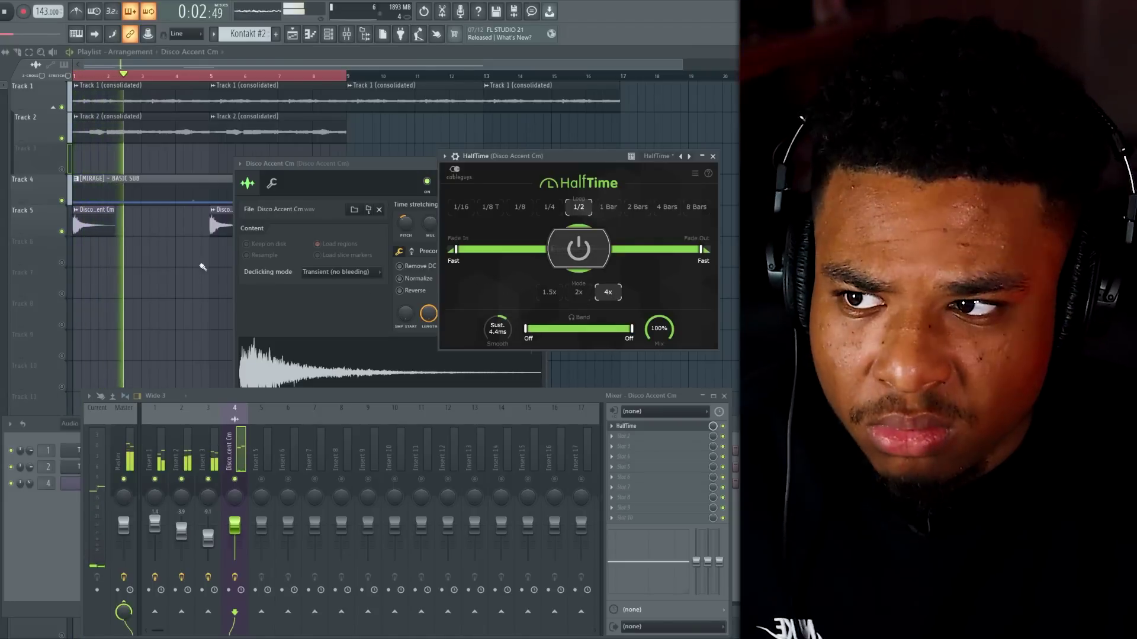
pyautogui.rightClick(223, 275)
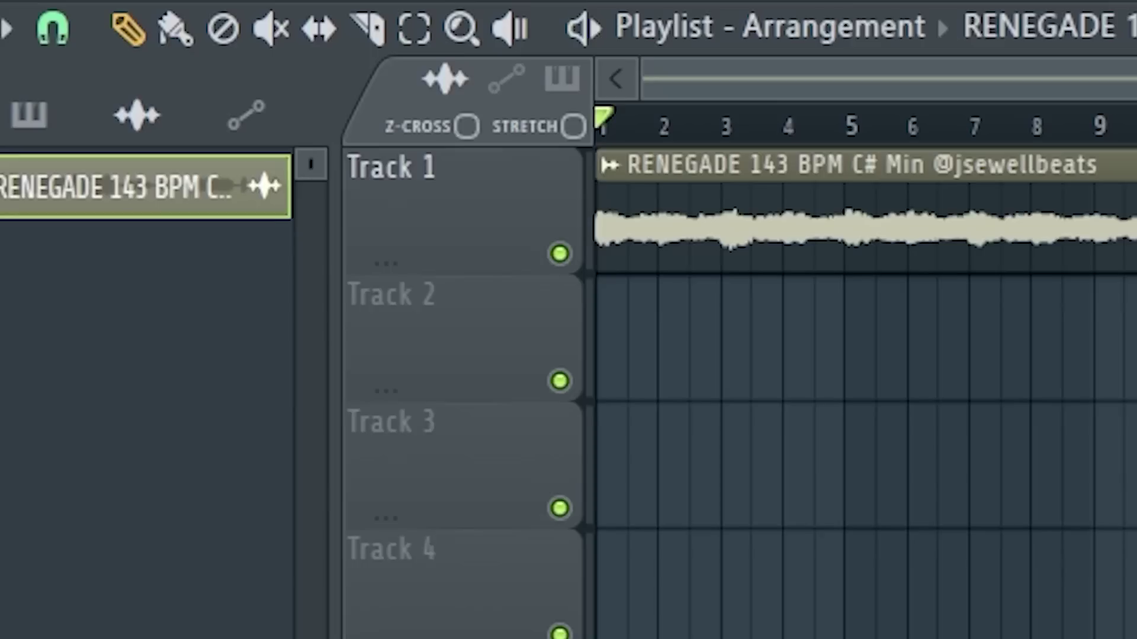
# Play back the RENEGADE 143 BPM C# Min loop on Track 1
pyautogui.press('space')
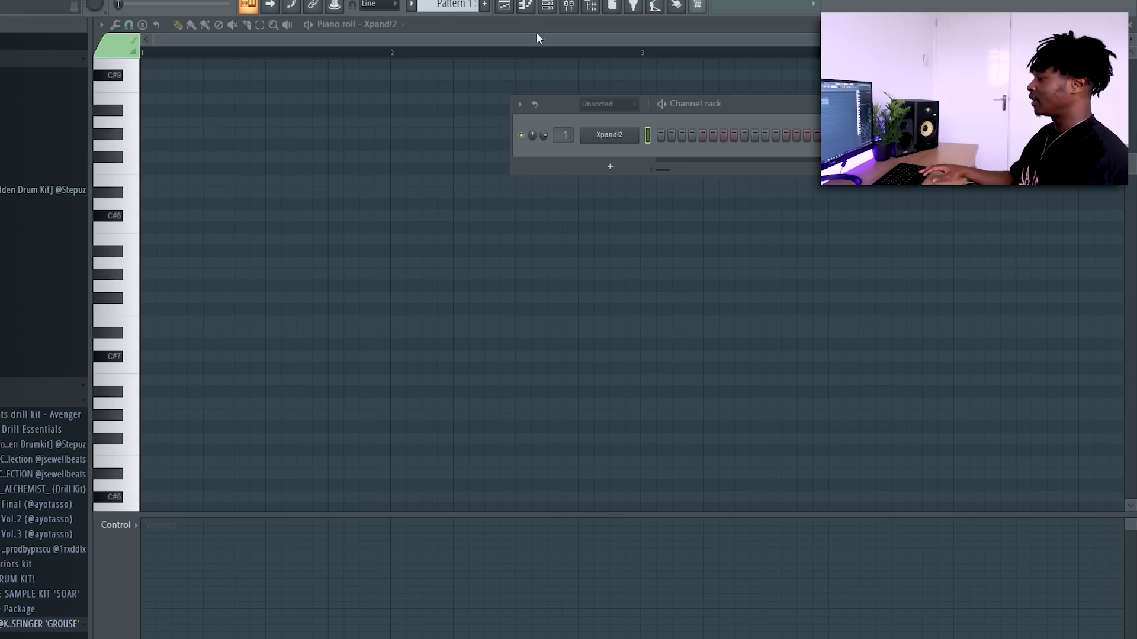
# Open the Xpand!2 instrument and load a preset from its 16 Strings category
pyautogui.click(642, 170)
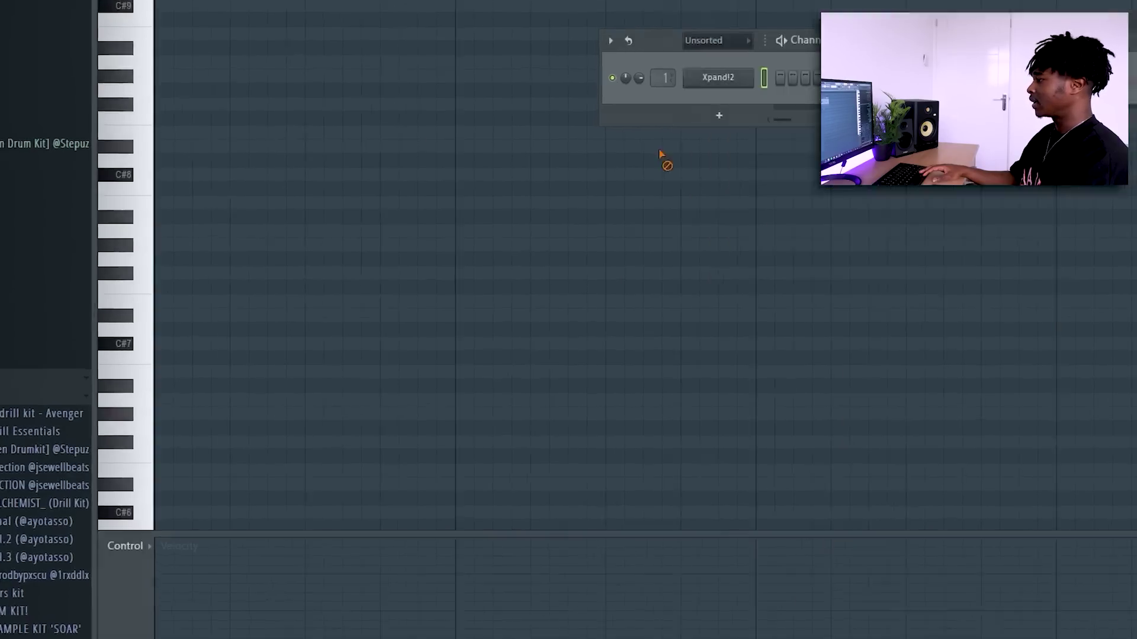
pyautogui.click(687, 91)
pyautogui.click(432, 604)
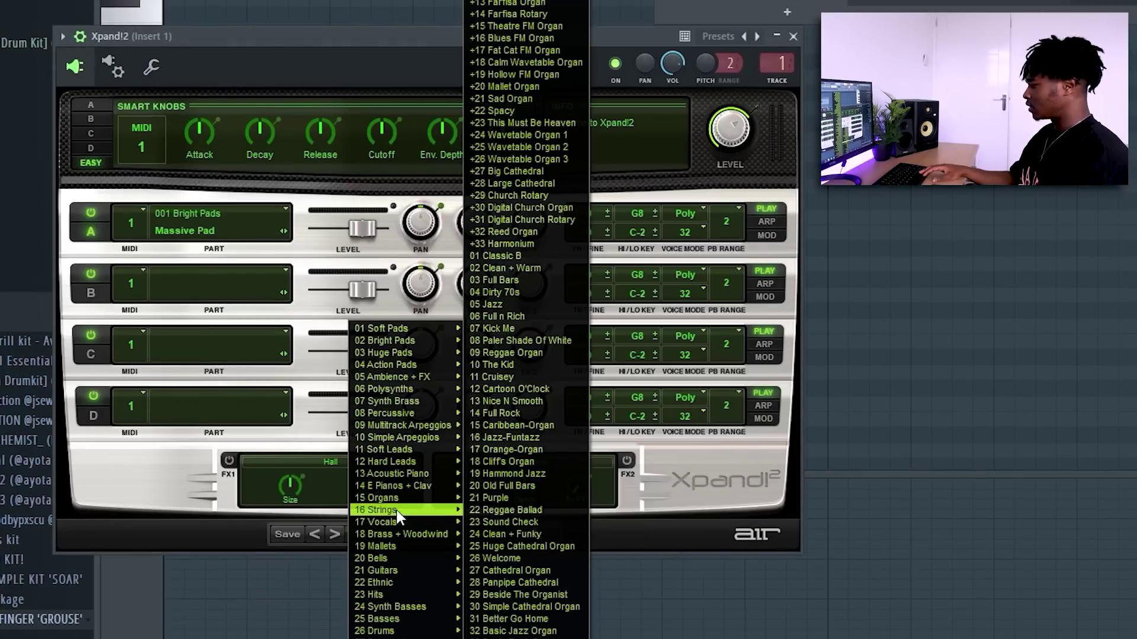
pyautogui.moveTo(396, 510)
pyautogui.click(536, 137)
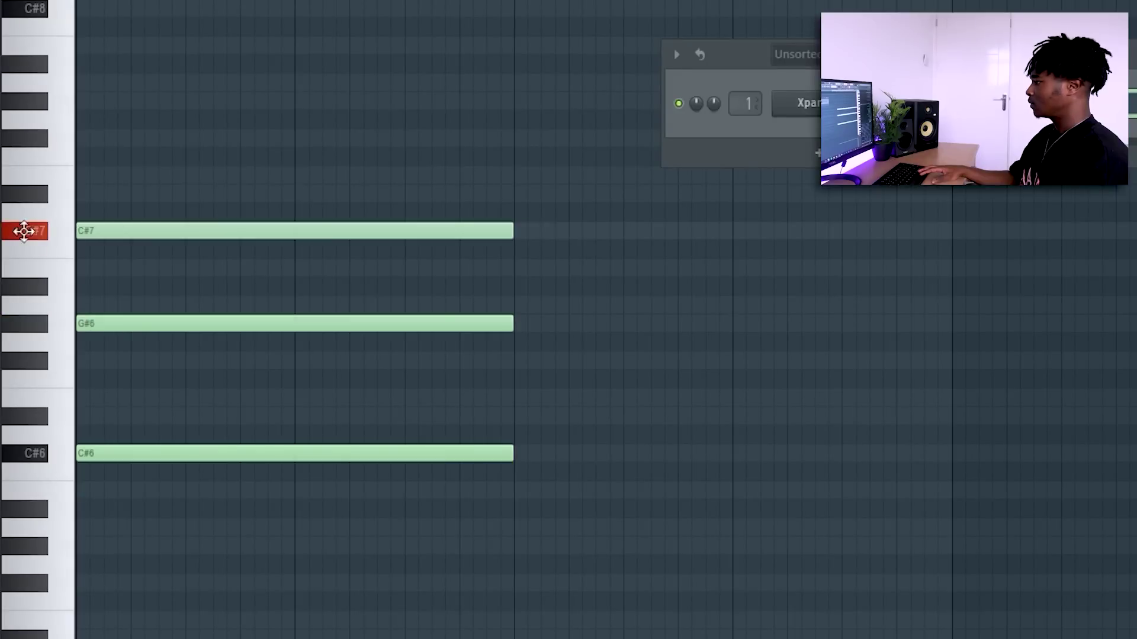
# Duplicate the two-bar C#6, G#6, C#7 chord into bars 3 and 4, raising the copy's G#6 to A6
pyautogui.press('space')
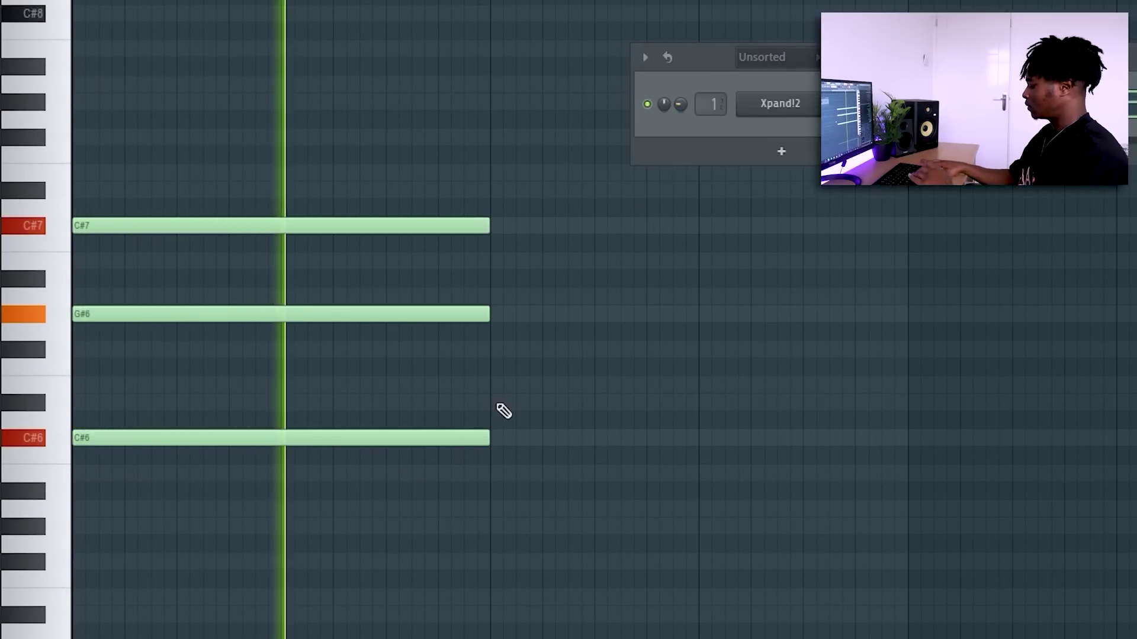
pyautogui.hotkey('ctrl', 'b')
pyautogui.moveTo(502, 313); pyautogui.dragTo(503, 292)
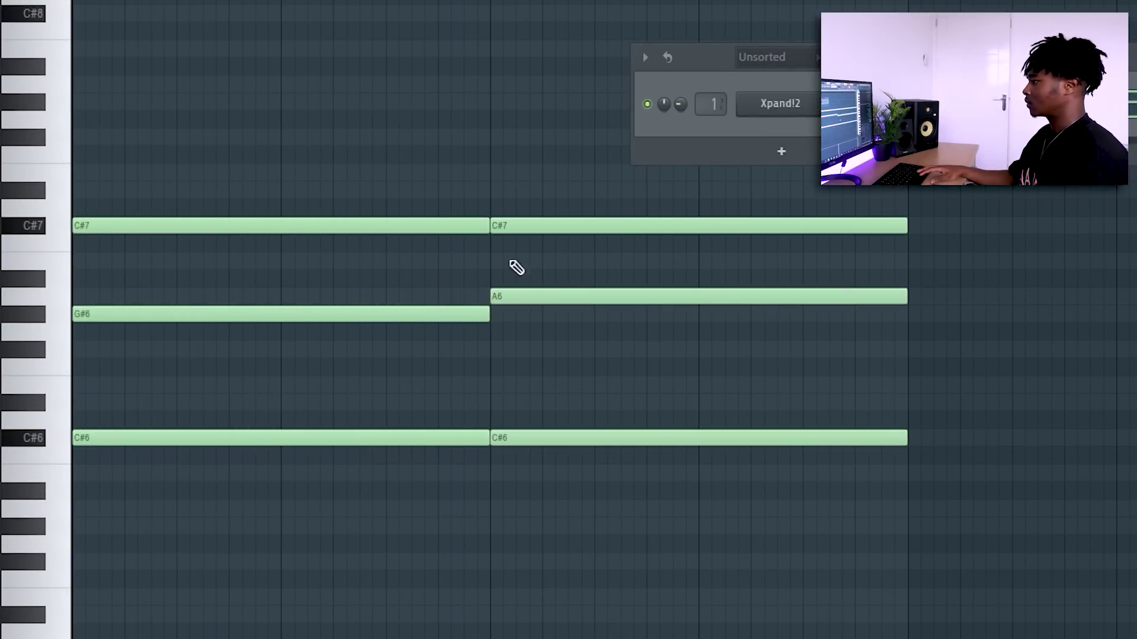
pyautogui.press('space')
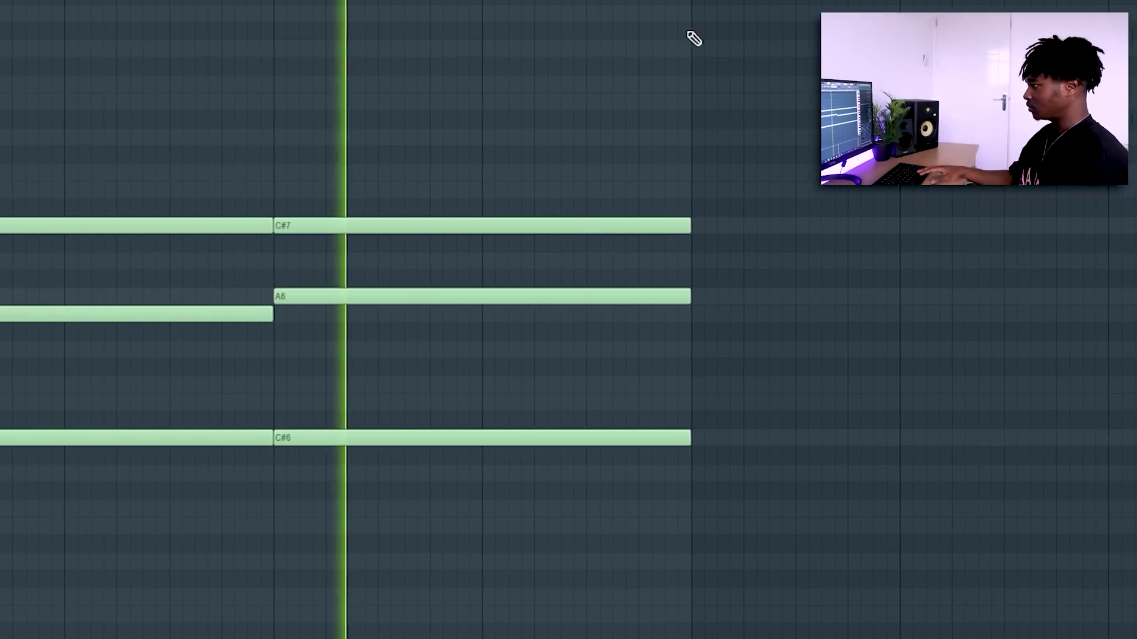
# Duplicate the four-bar chord progression into bars 5 to 8 and change the last bar's middle note to B6
pyautogui.hotkey('ctrl', 'b')
pyautogui.click(643, 174)
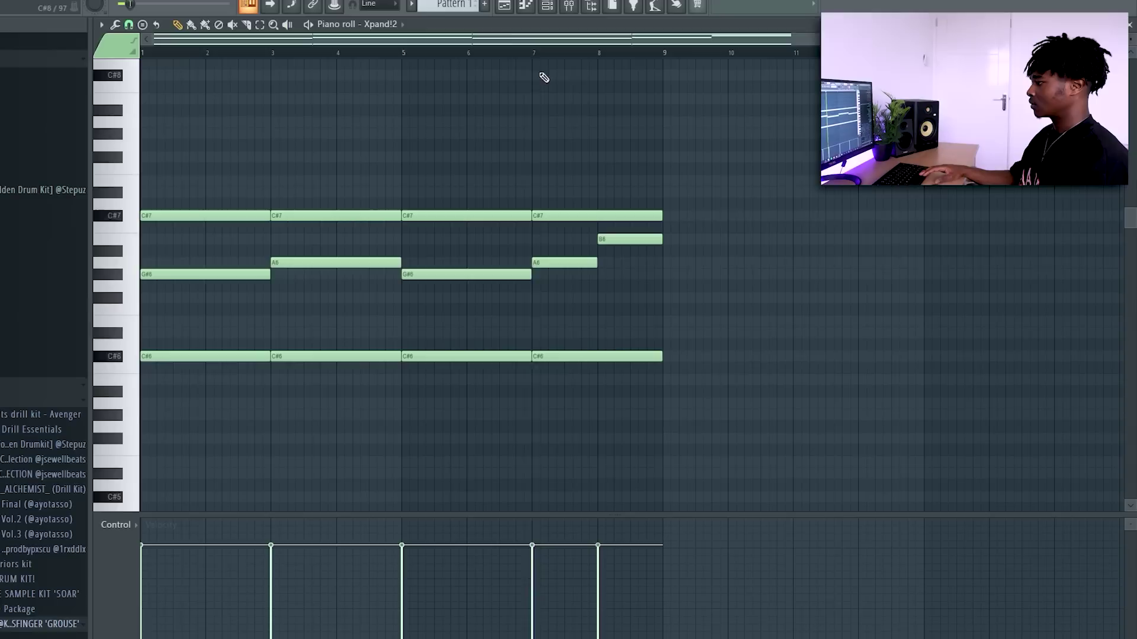
pyautogui.click(600, 191)
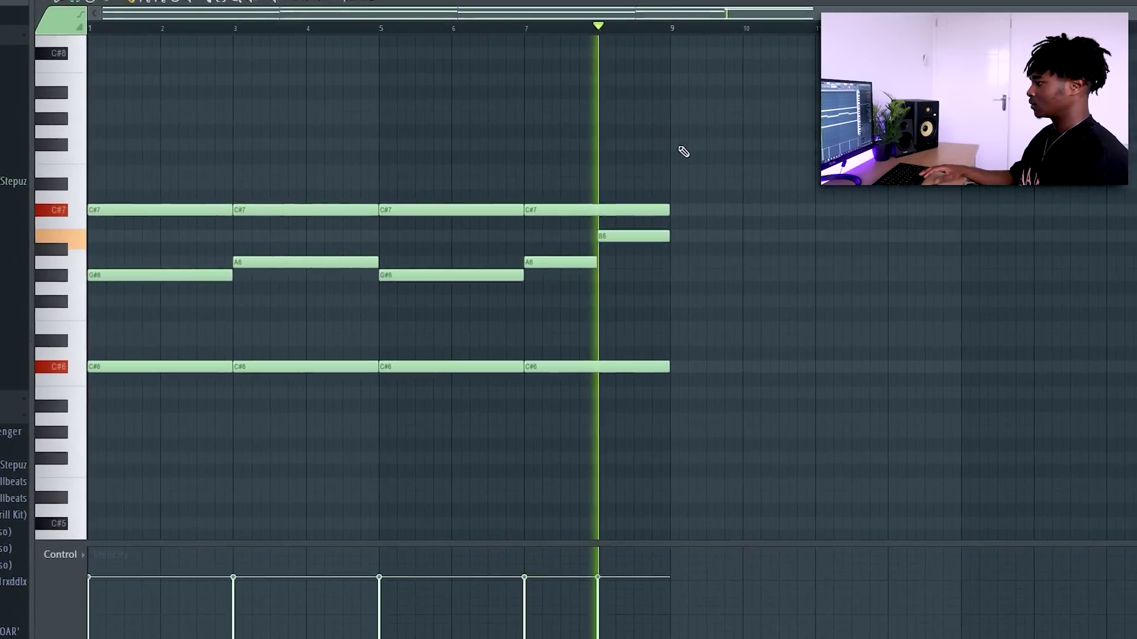
# Show the mixer and add Fruity Chorus to the first effect slot of Insert 1
pyautogui.click(548, 6)
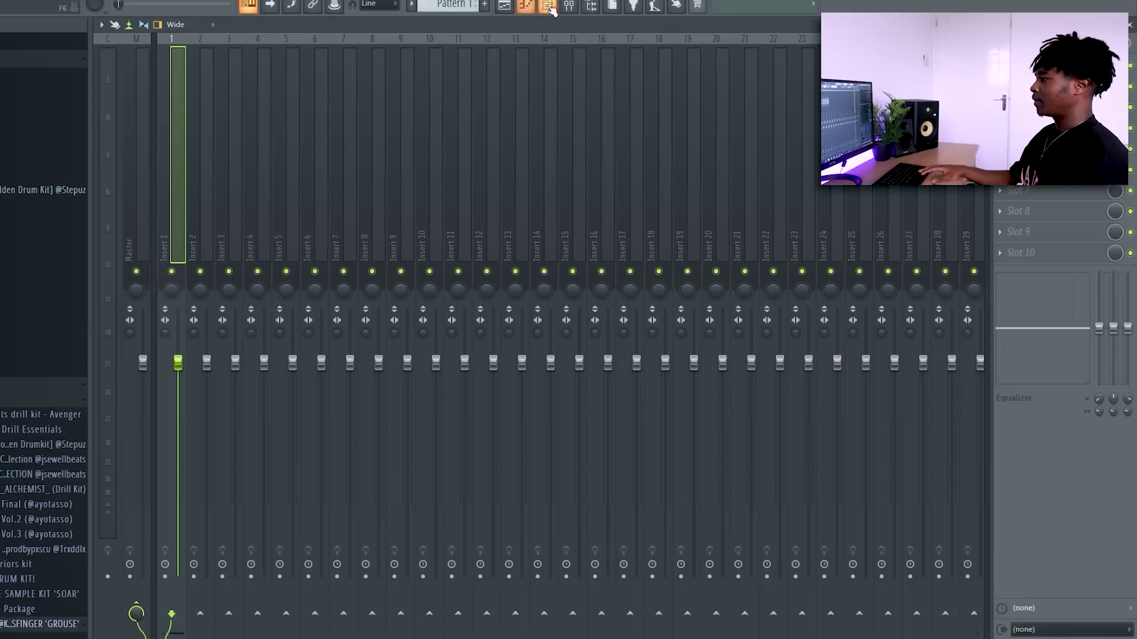
pyautogui.click(549, 7)
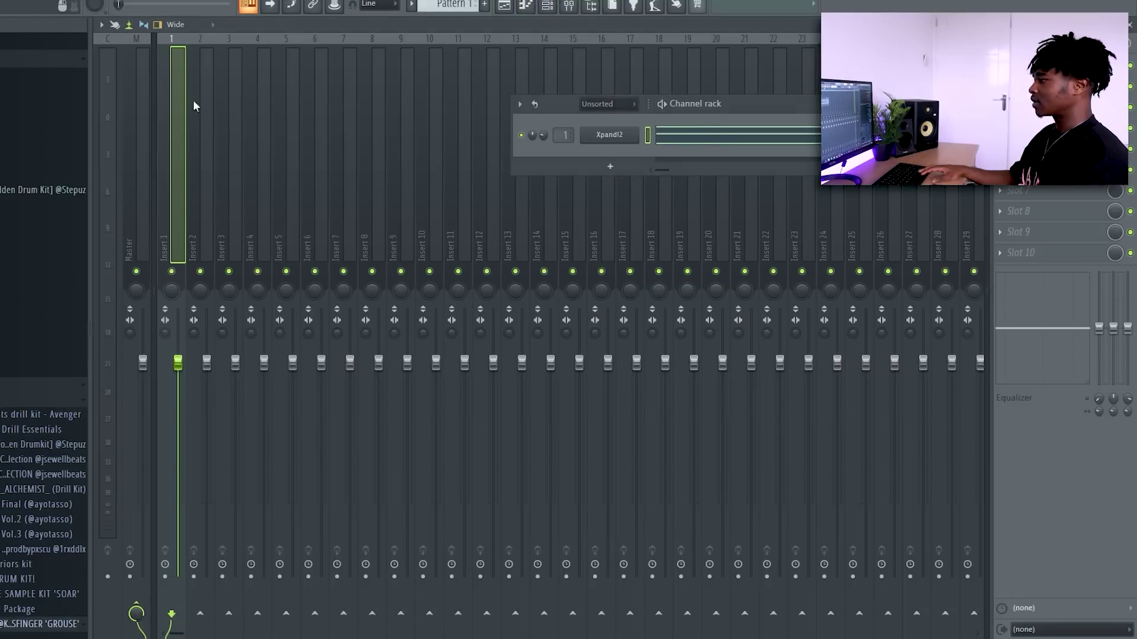
pyautogui.click(521, 10)
pyautogui.click(569, 8)
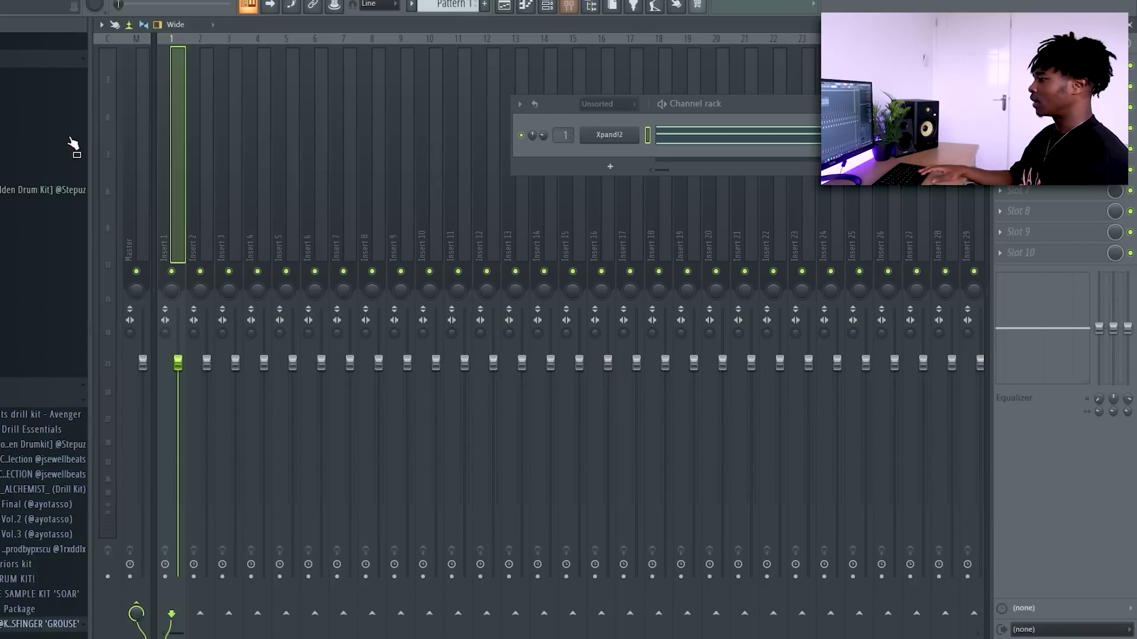
pyautogui.click(1000, 65)
pyautogui.moveTo(1010, 83)
pyautogui.click(551, 38)
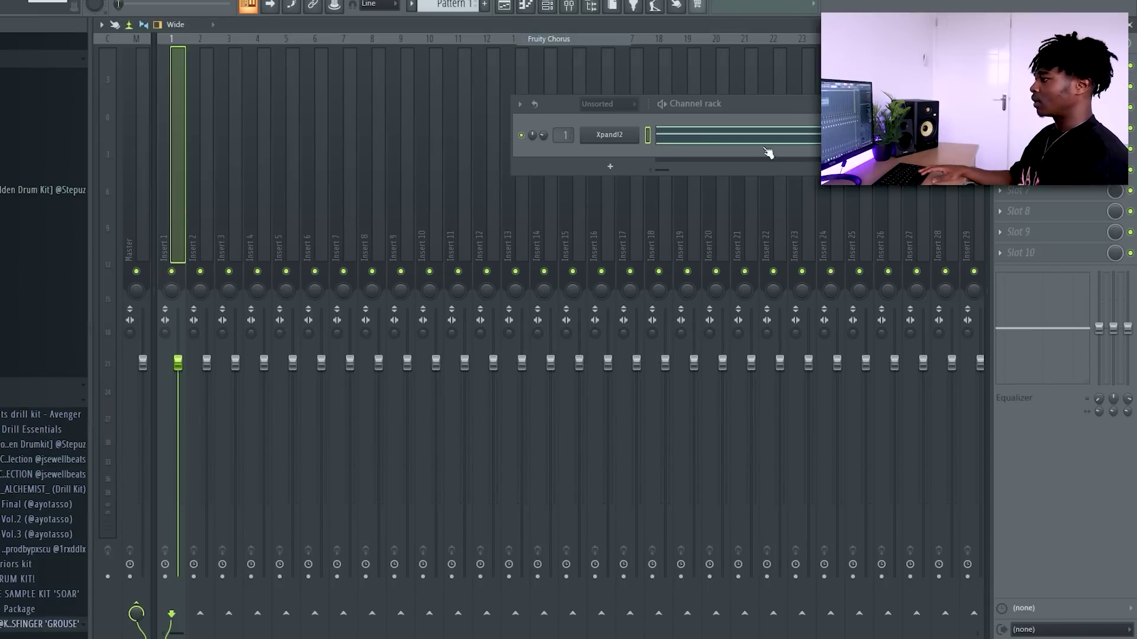
# Play the chords and add PanCake2 to Insert 1's second effect slot, setting its LFO rate to 1/8
pyautogui.moveTo(174, 106); pyautogui.dragTo(605, 191)
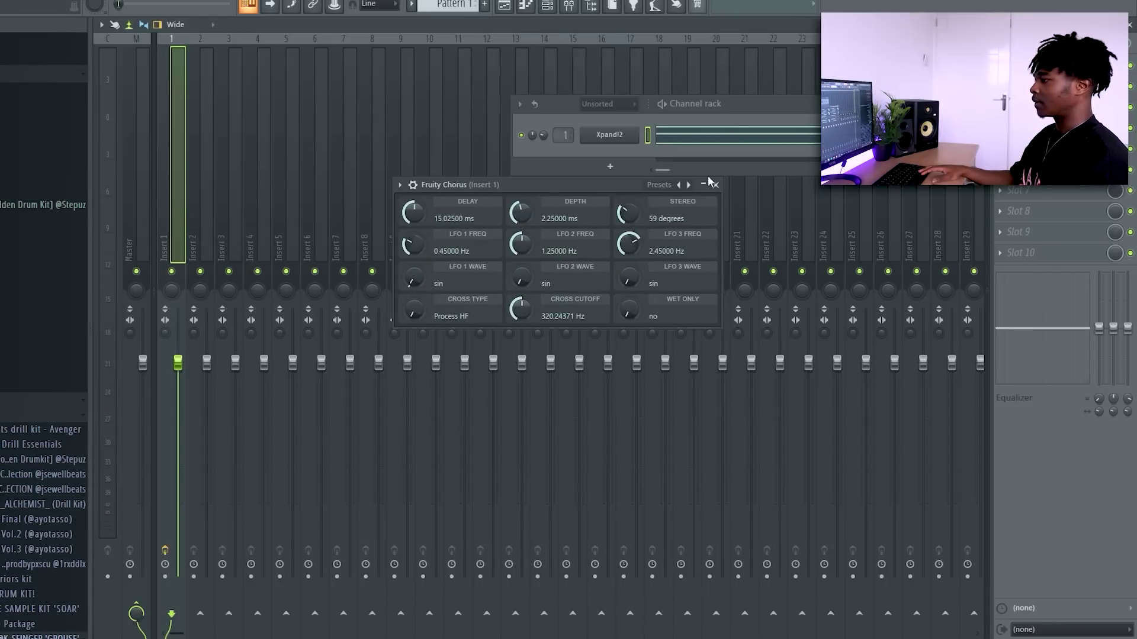
pyautogui.click(769, 90)
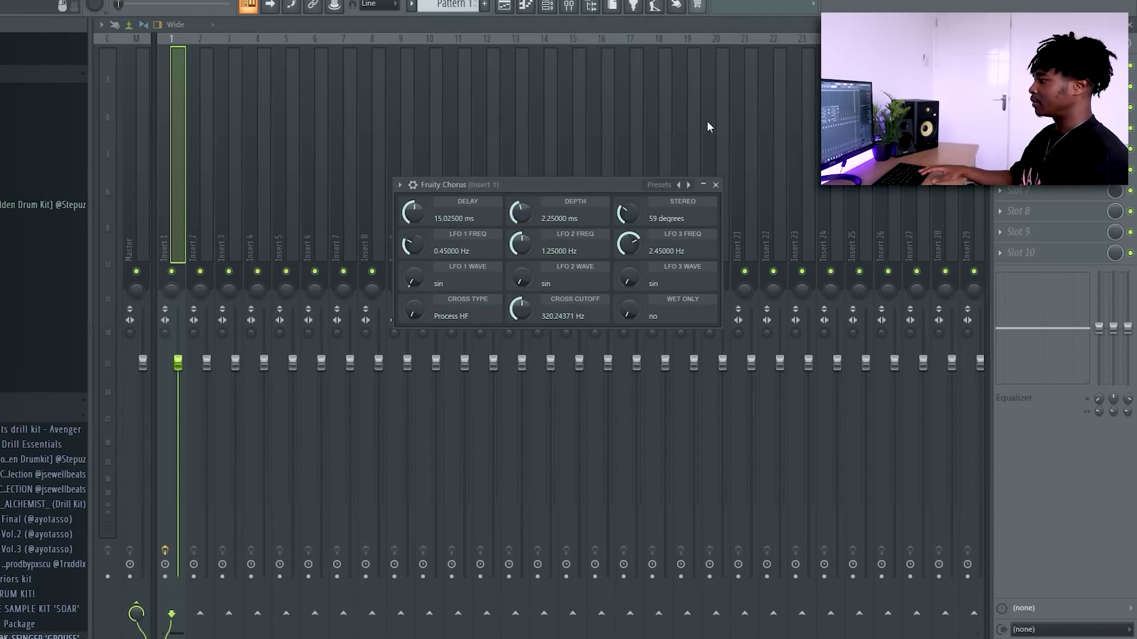
pyautogui.press('space')
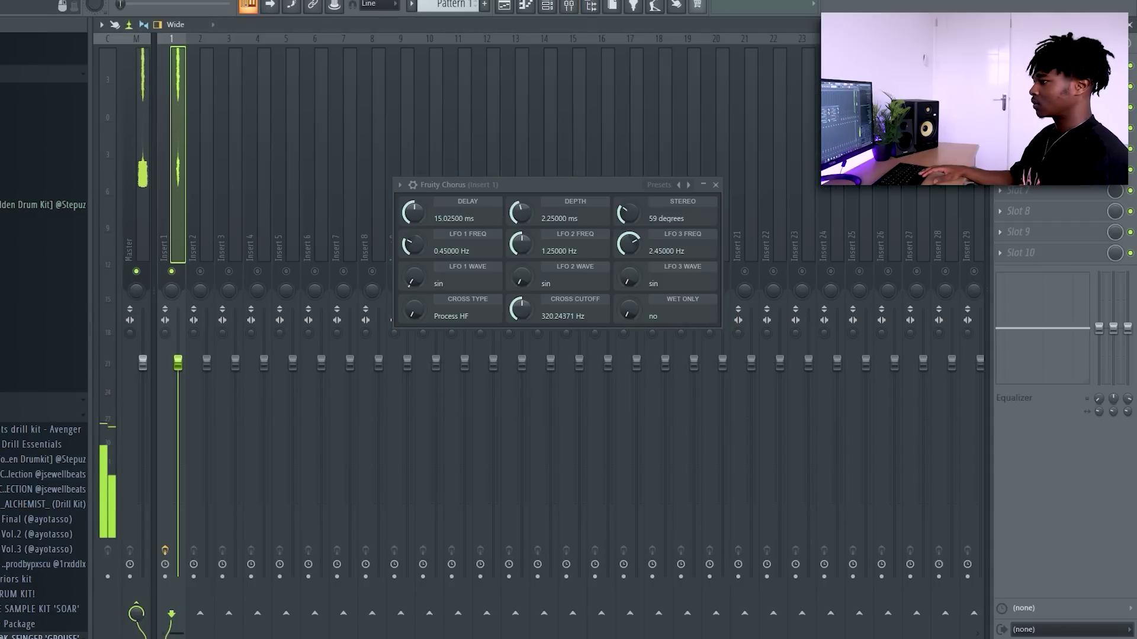
pyautogui.click(1000, 86)
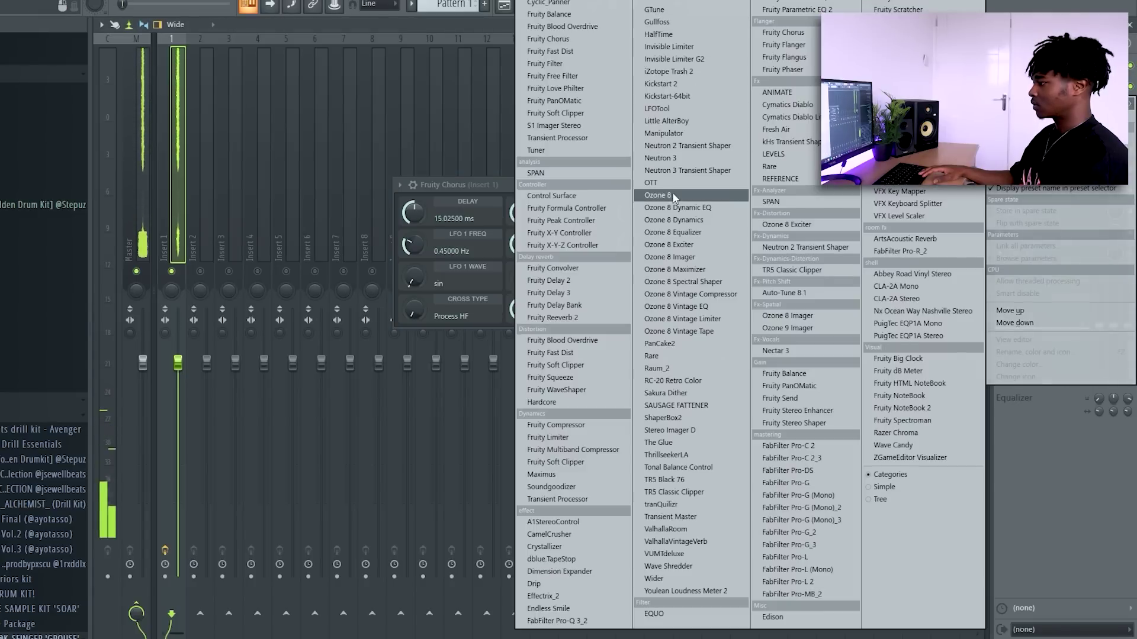
pyautogui.click(662, 344)
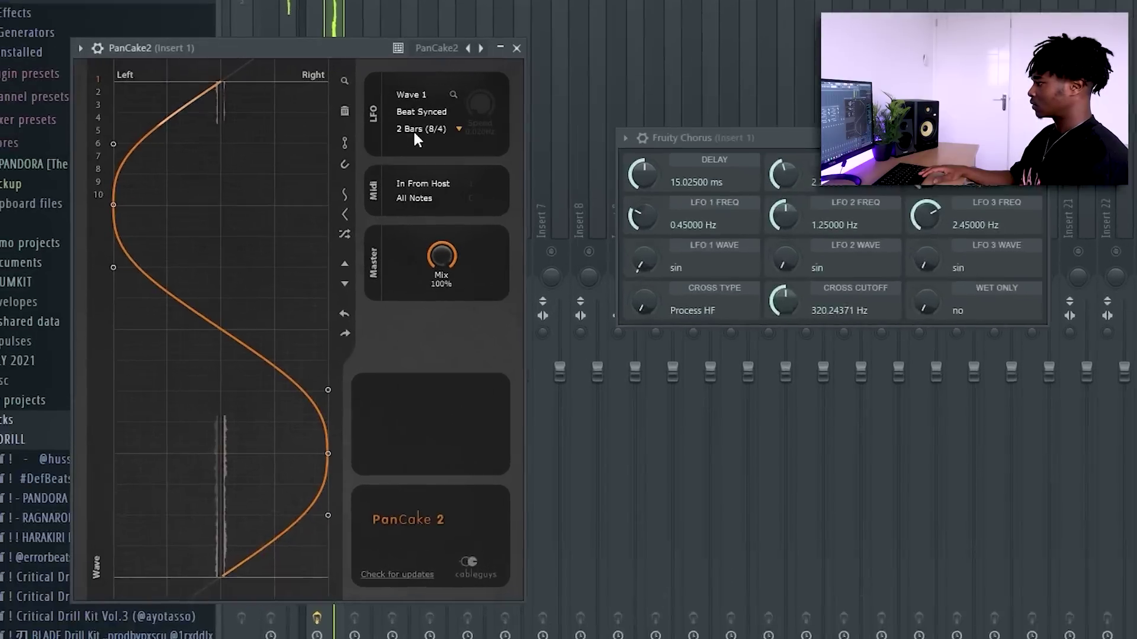
pyautogui.click(244, 178)
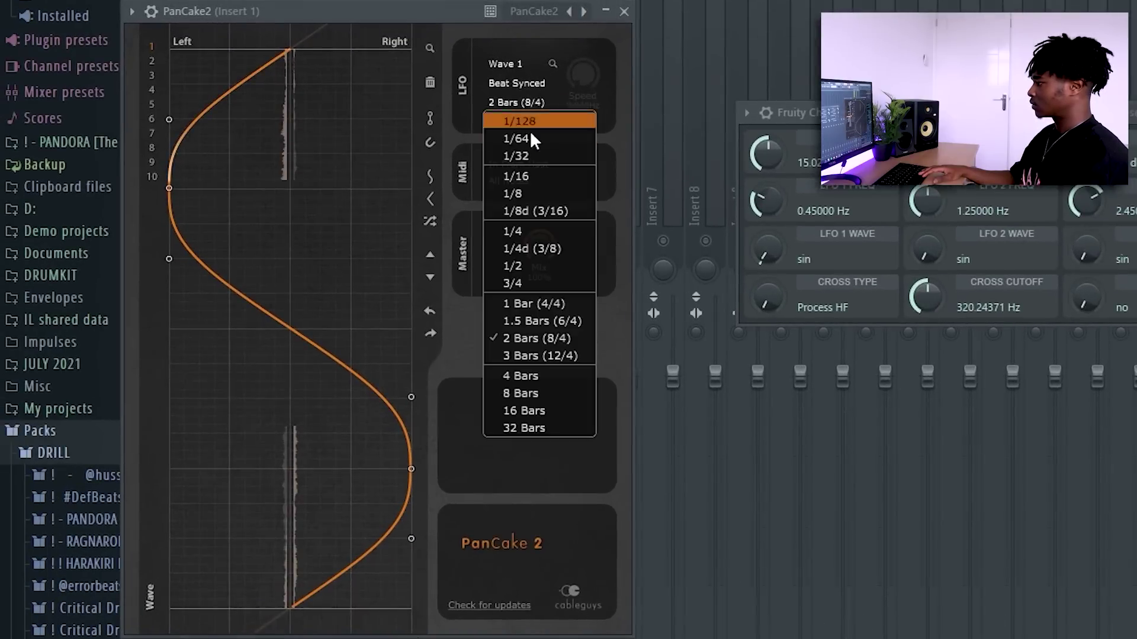
pyautogui.click(547, 196)
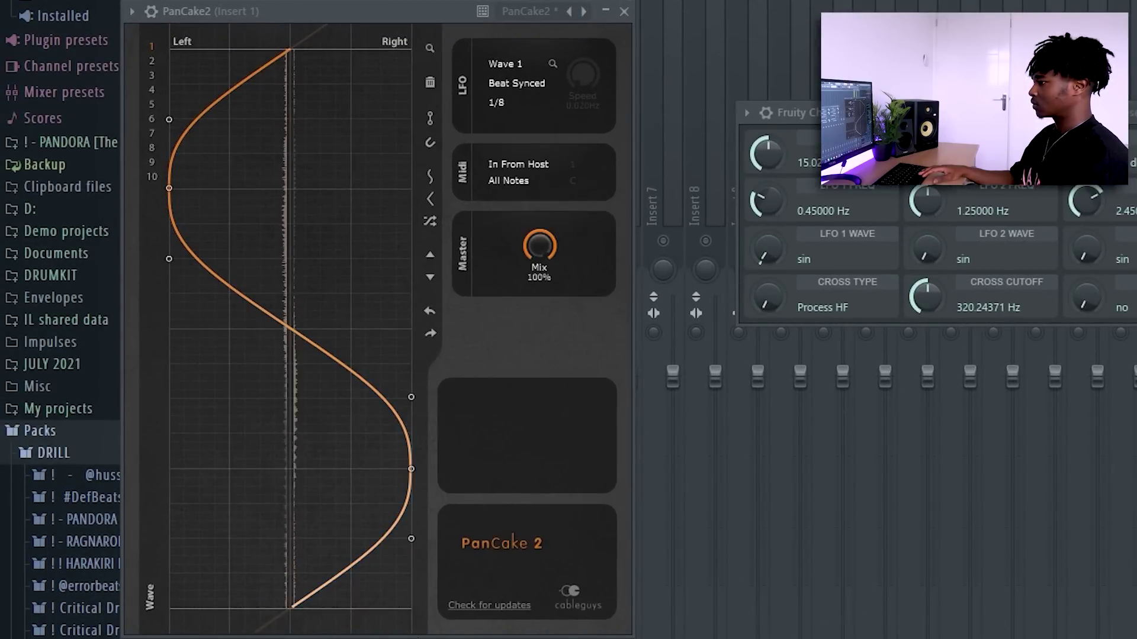
pyautogui.click(623, 12)
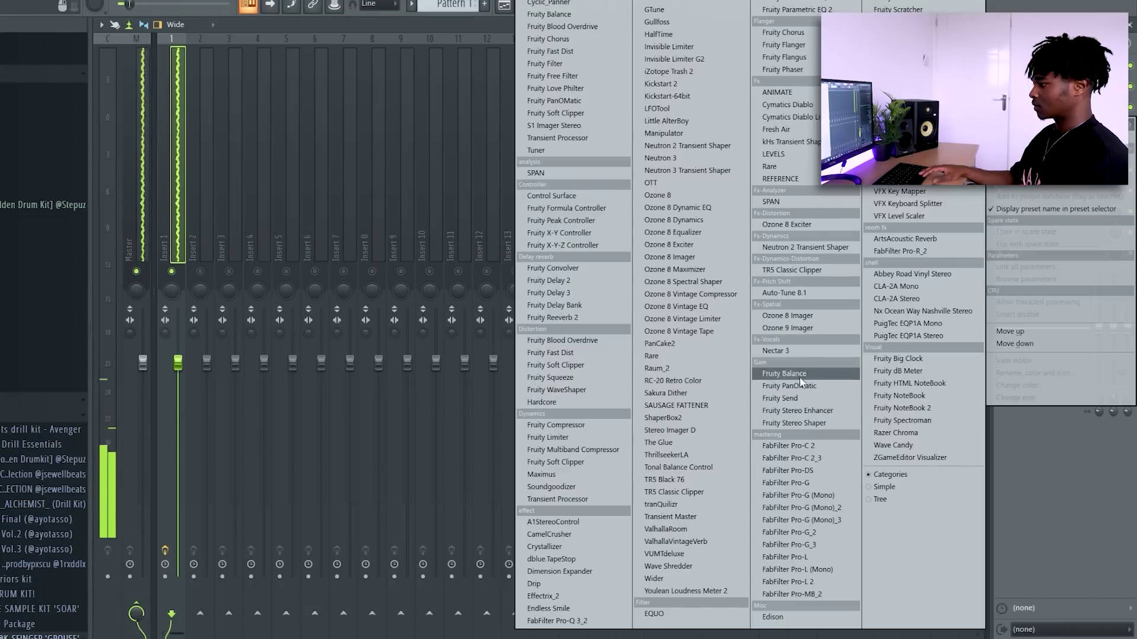
# Add Fruity Stereo Enhancer to Insert 1 and widen its stereo separation
pyautogui.click(797, 411)
pyautogui.moveTo(152, 137); pyautogui.dragTo(568, 136)
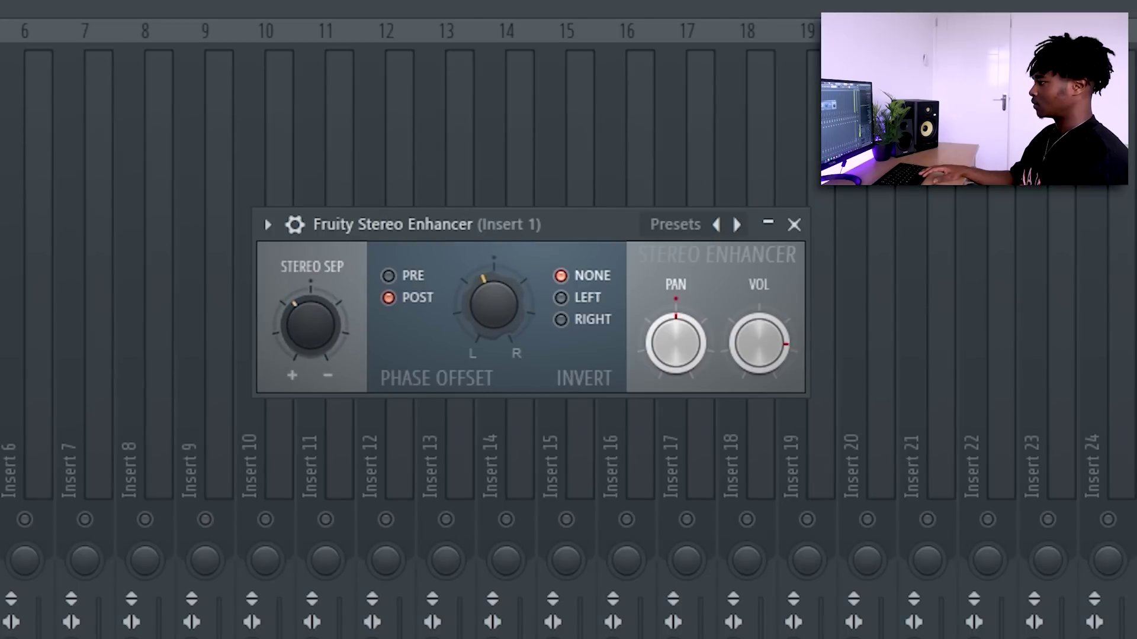
pyautogui.click(794, 224)
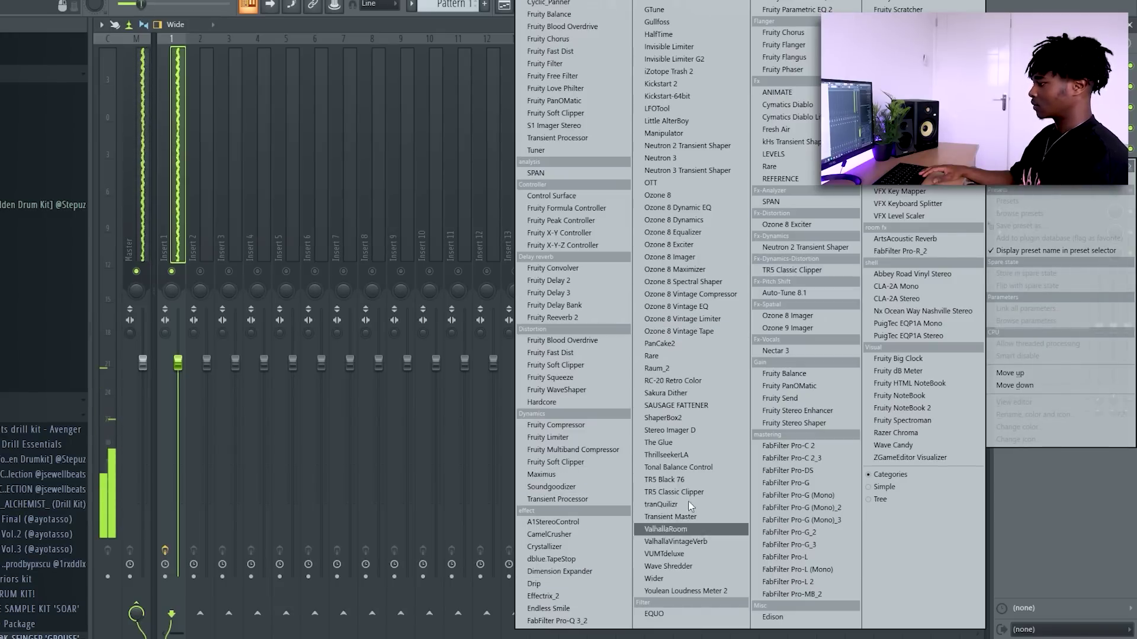
# Add ValhallaVintageVerb to Insert 1, lower its mix, and return to the playlist
pyautogui.click(693, 544)
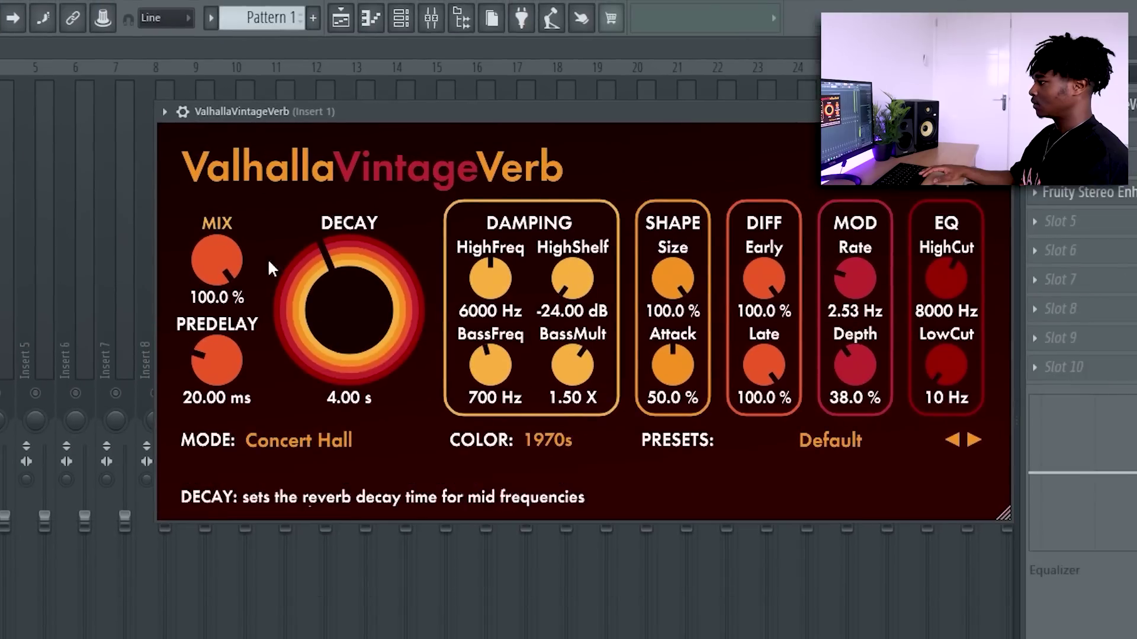
pyautogui.moveTo(68, 195); pyautogui.dragTo(70, 227)
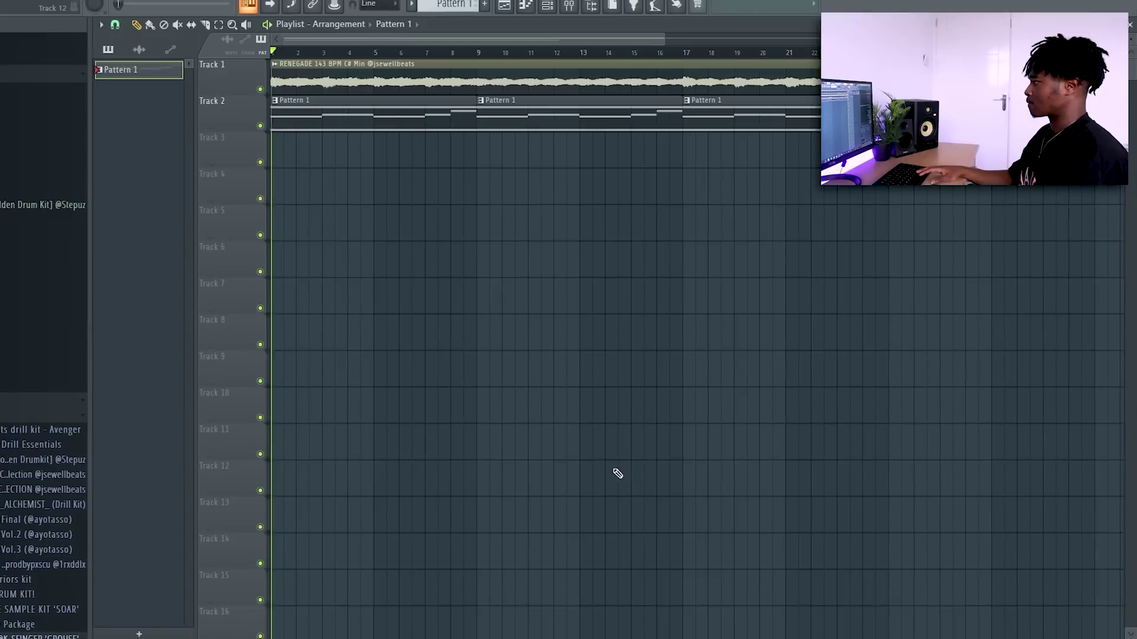
pyautogui.click(596, 5)
pyautogui.press('F9')
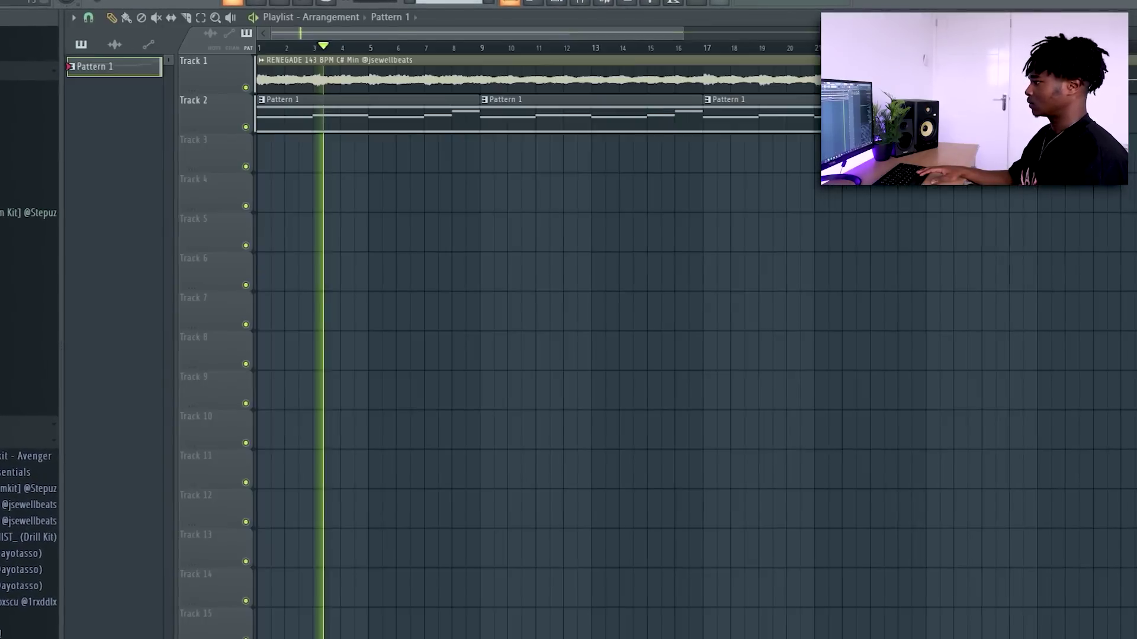
# Add a Kontakt channel loaded with the Studder Vocaide - Amb 01 sound from Vocalise 2
pyautogui.click(556, 4)
pyautogui.moveTo(560, 70); pyautogui.dragTo(564, 77)
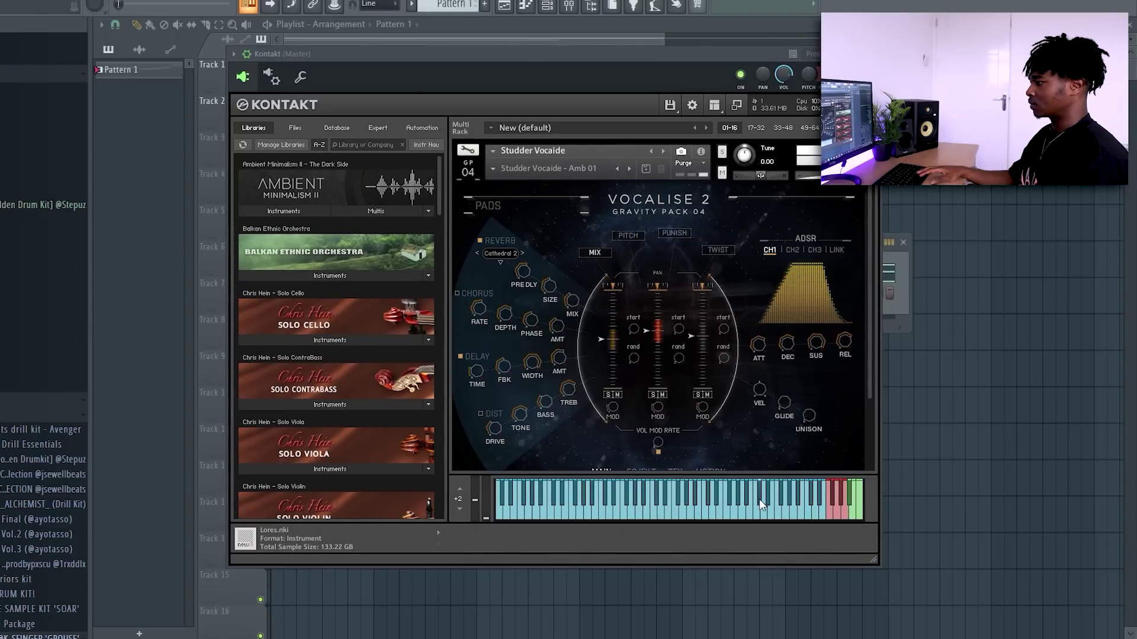
pyautogui.click(871, 54)
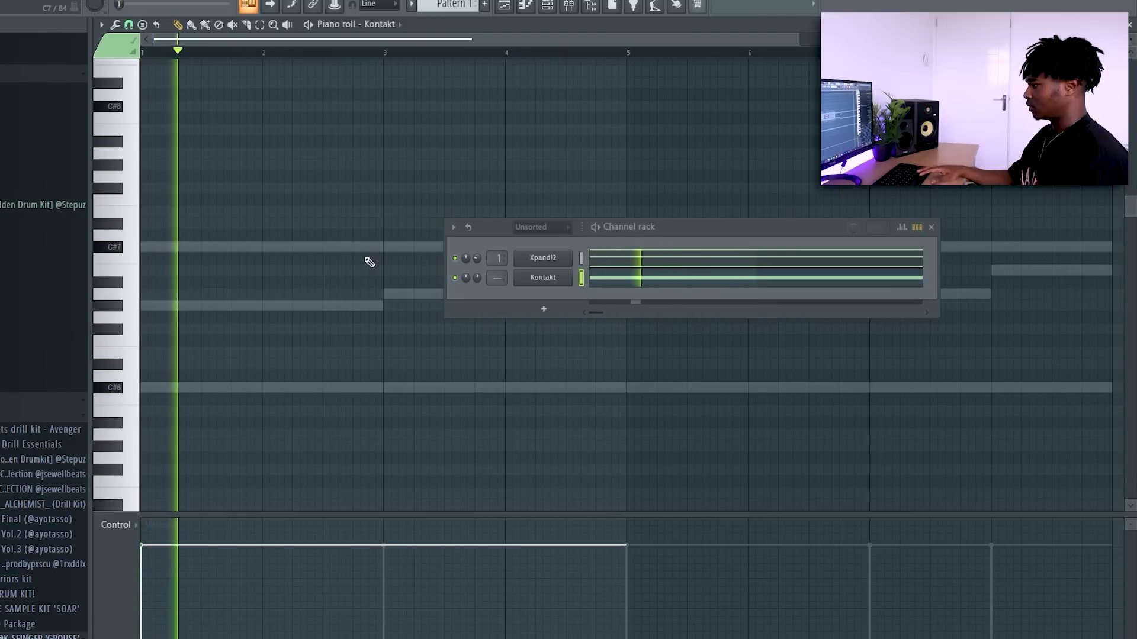
# Give the Kontakt vocal a four-bar C#5 note and duplicate it into bars 5 to 8
pyautogui.scroll(-4, 370, 224)
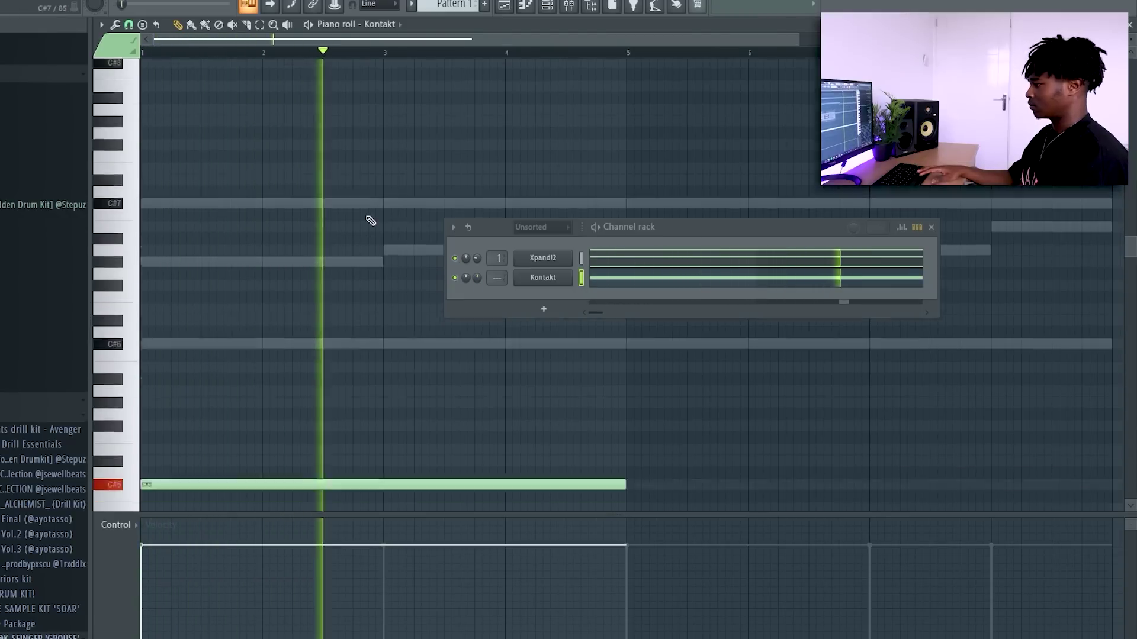
pyautogui.click(933, 228)
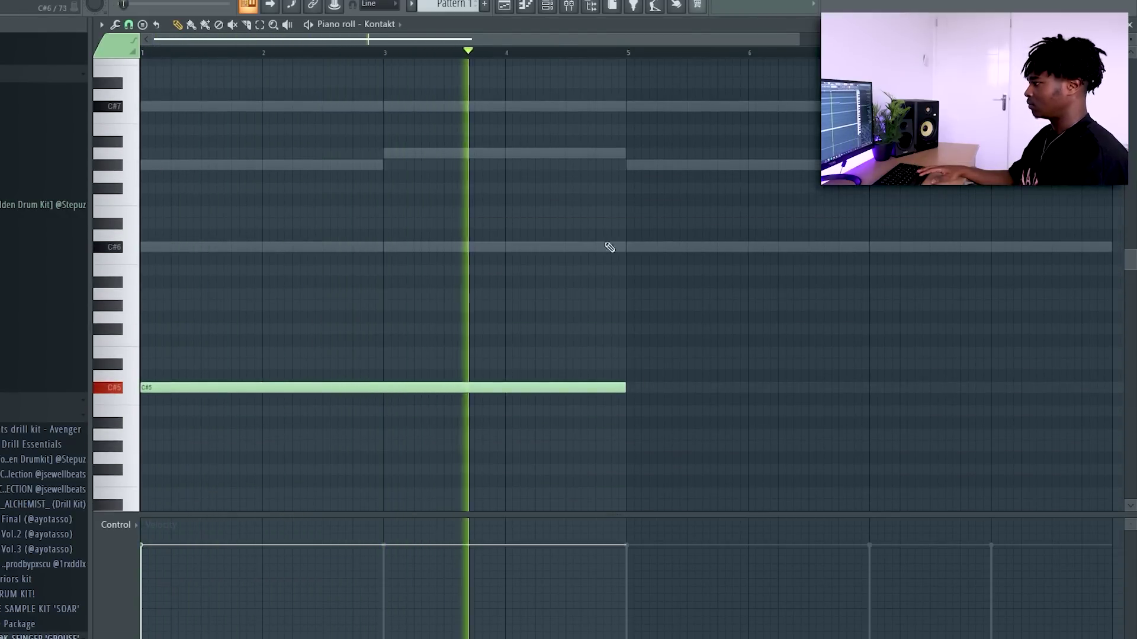
pyautogui.hotkey('ctrl', 'a')
pyautogui.hotkey('ctrl', 'b')
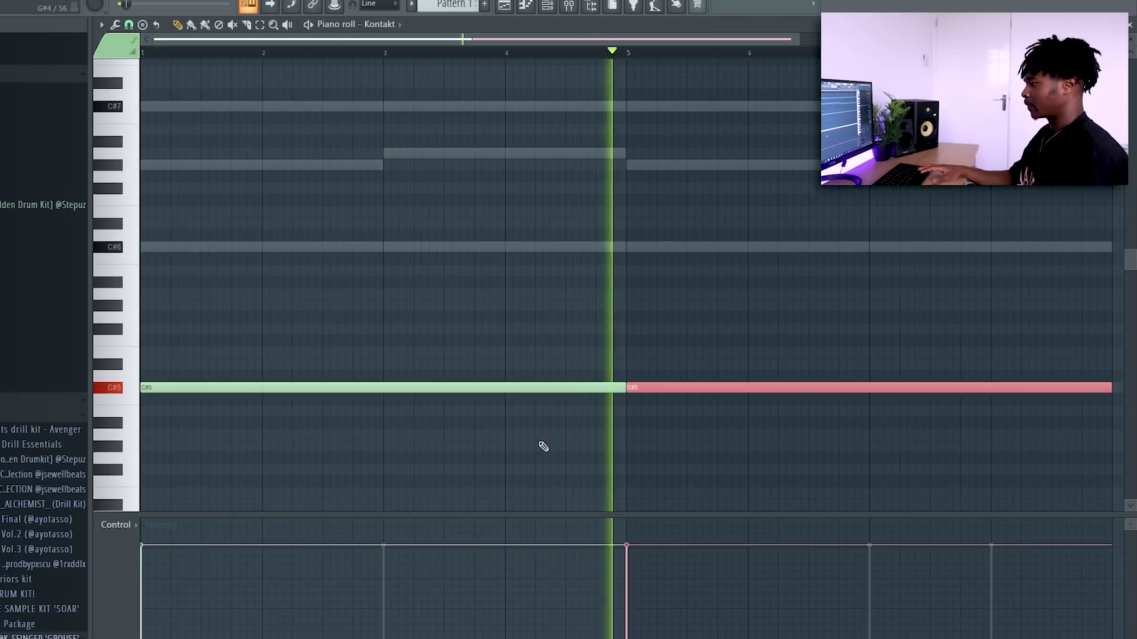
pyautogui.click(563, 7)
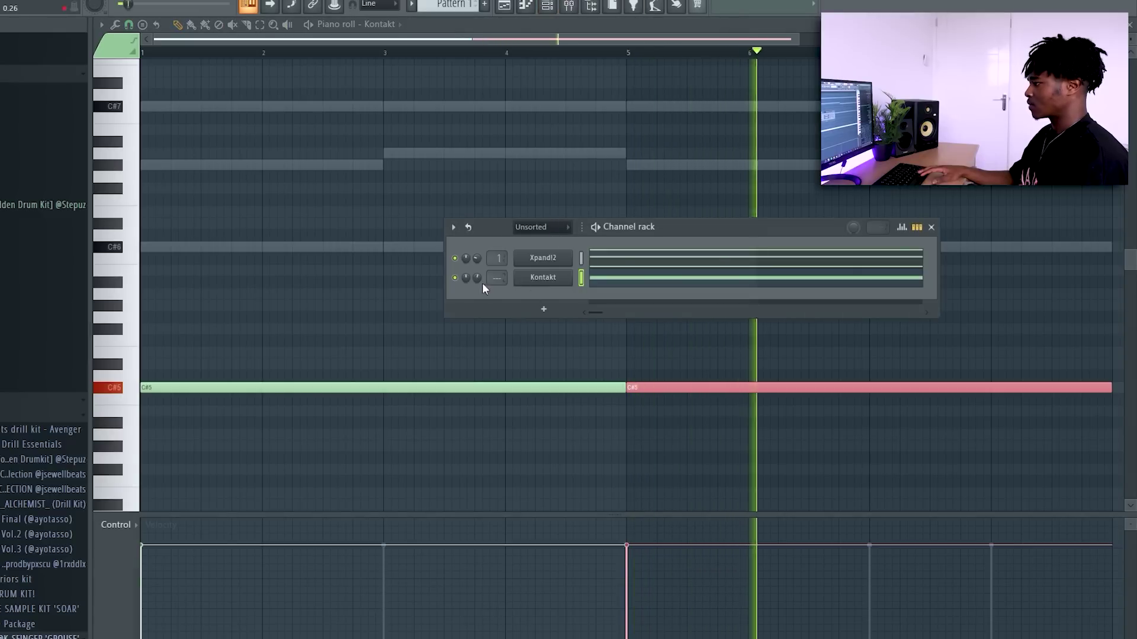
pyautogui.hotkey('ctrl', 'd')
pyautogui.click(931, 228)
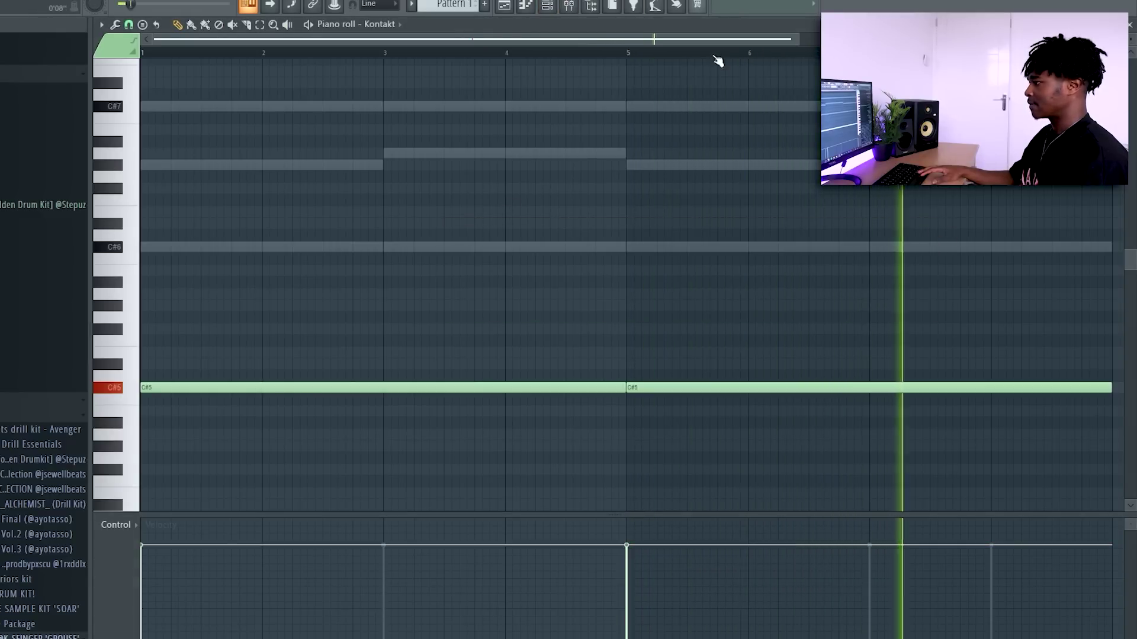
# Add FabFilter Pro-Q 3 to Insert 2 with a 36 dB/oct low cut at 282.64 Hz and a Q of 0.403
pyautogui.scroll(-3, 718, 56)
pyautogui.press('F6')
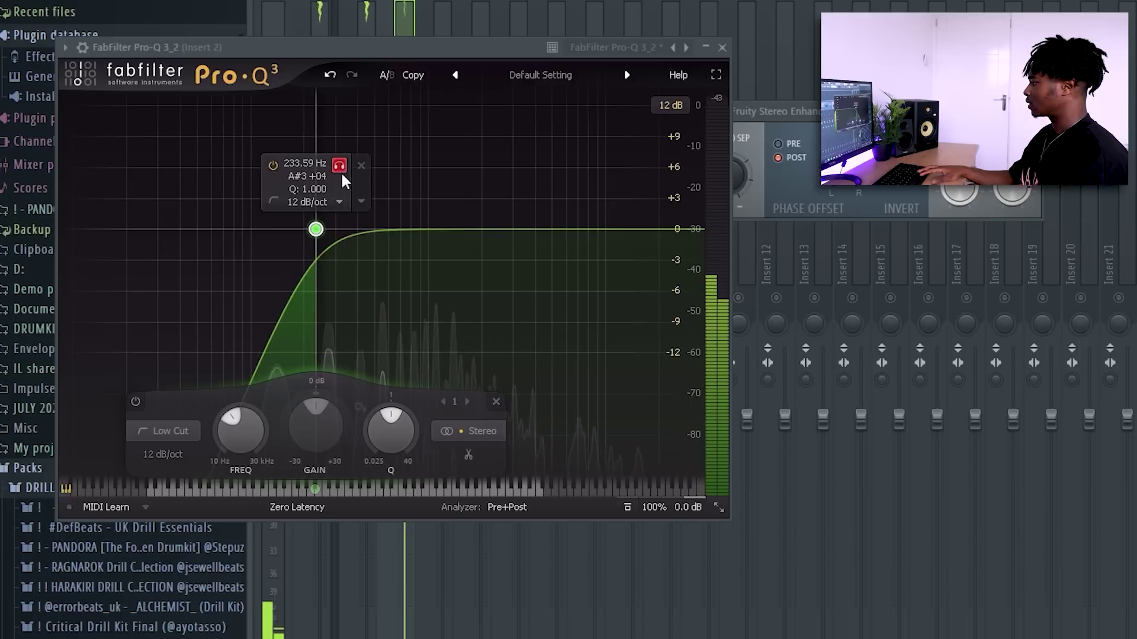
pyautogui.moveTo(314, 229); pyautogui.dragTo(335, 281)
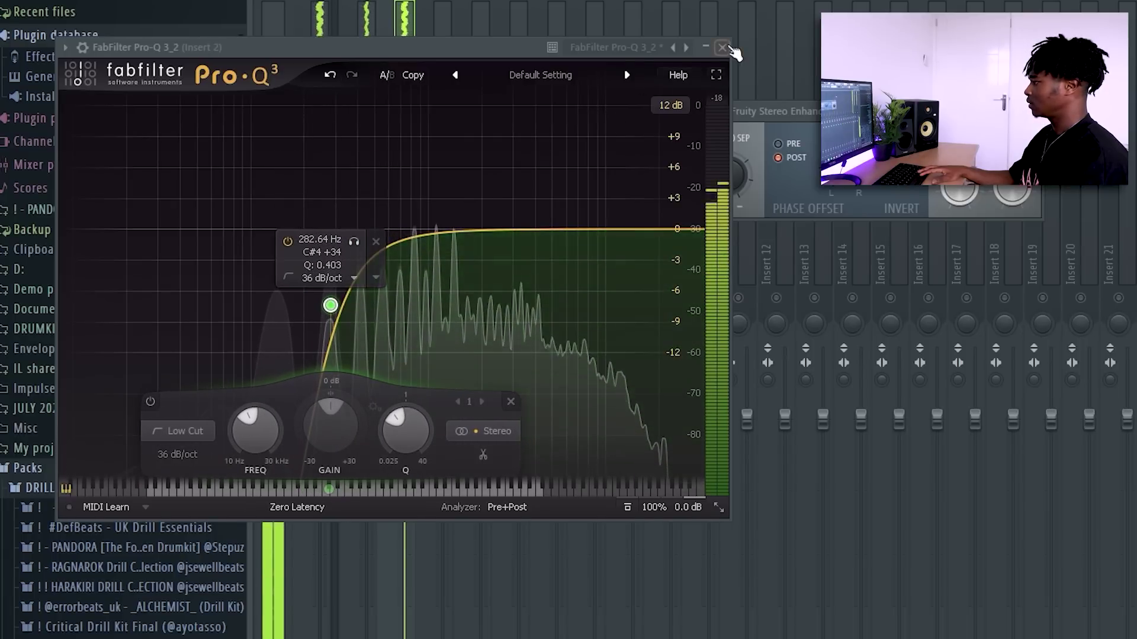
pyautogui.press('Escape')
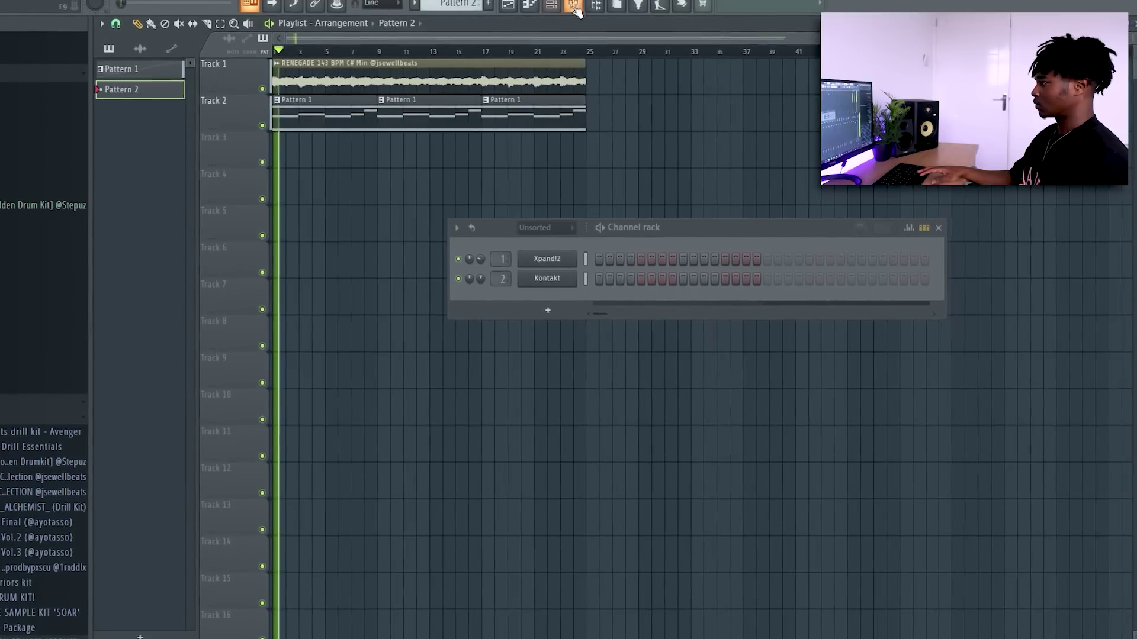
# Record the playlist's playback as audio through the armed Master mixer track
pyautogui.press('F9')
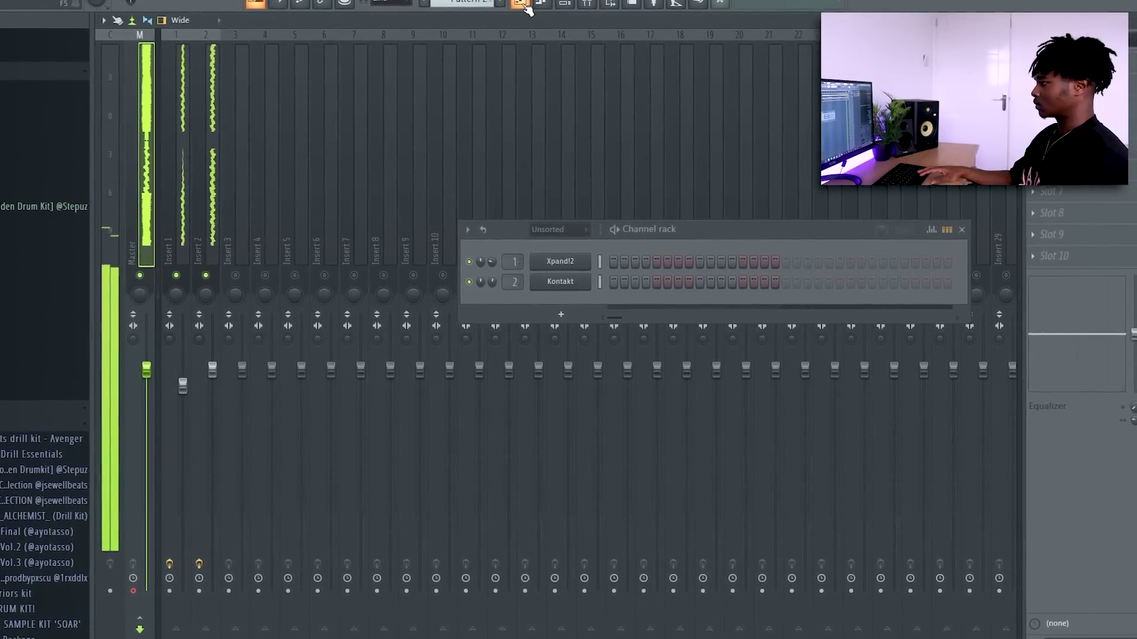
pyautogui.press('F9')
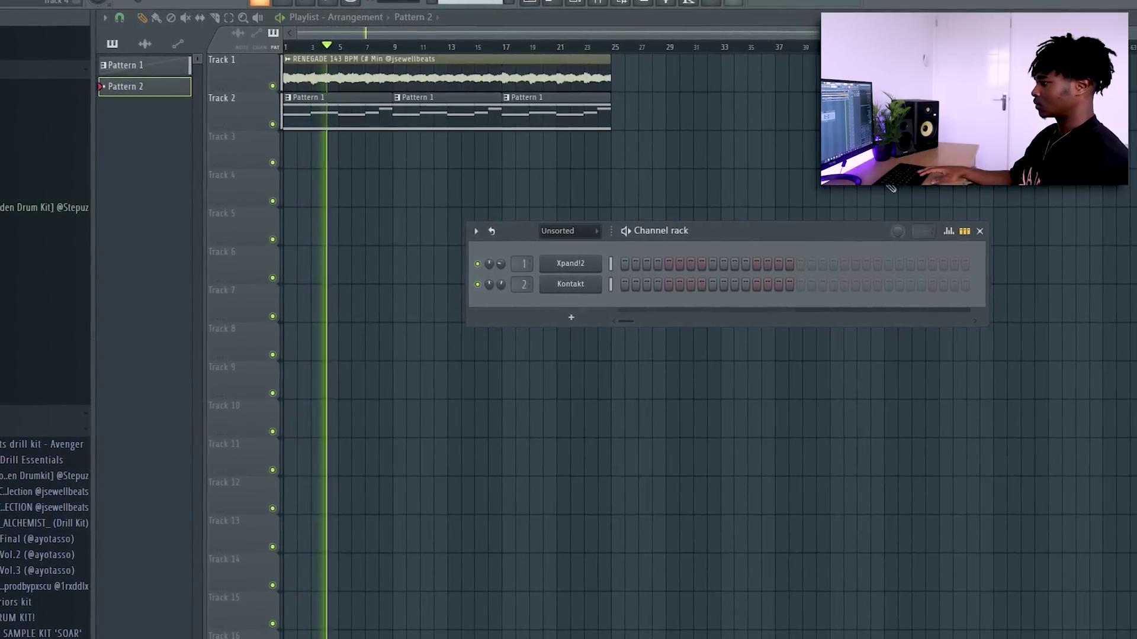
pyautogui.click(984, 232)
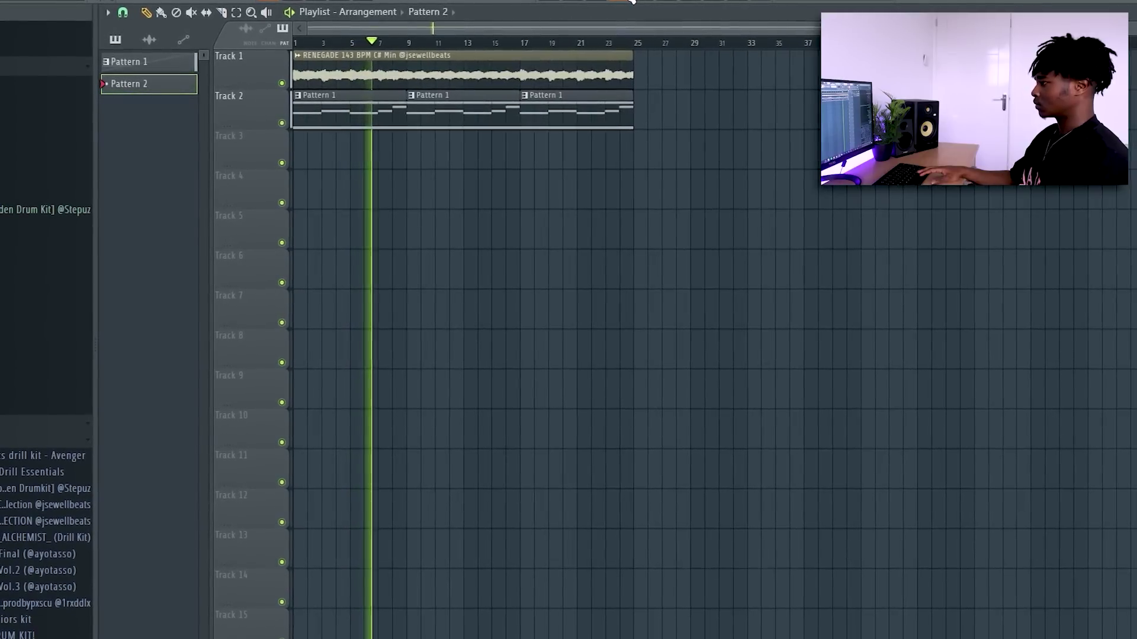
pyautogui.press('F9')
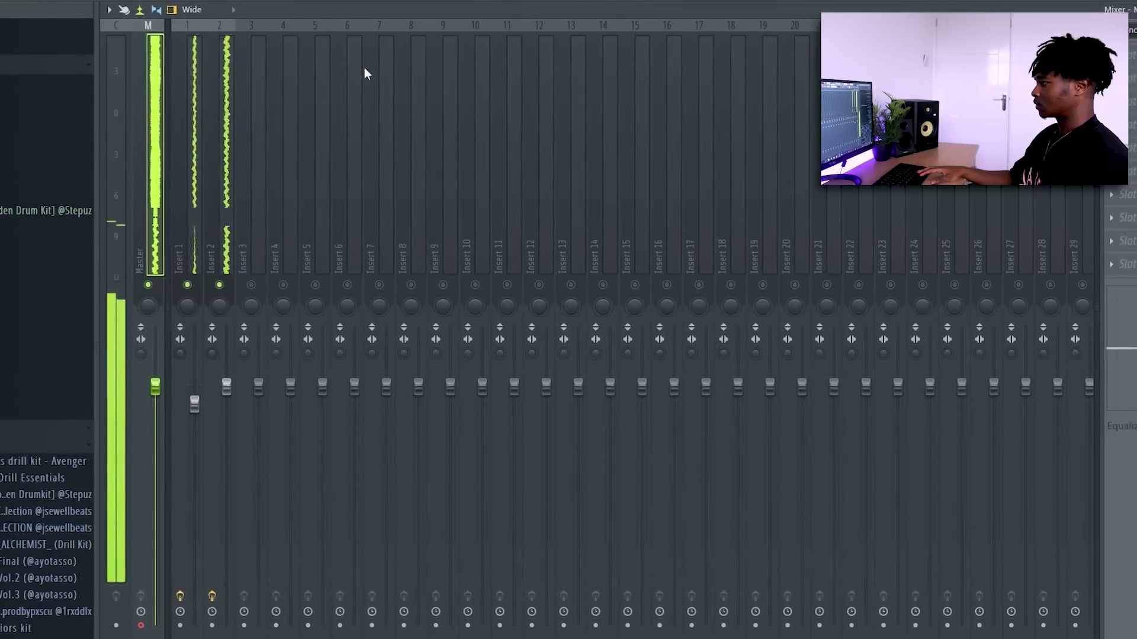
pyautogui.press('F9')
# Open the recorded COLLAB VID master clip's settings and raise its pitch slightly in Stretch mode
pyautogui.click(398, 69)
pyautogui.doubleClick(398, 68)
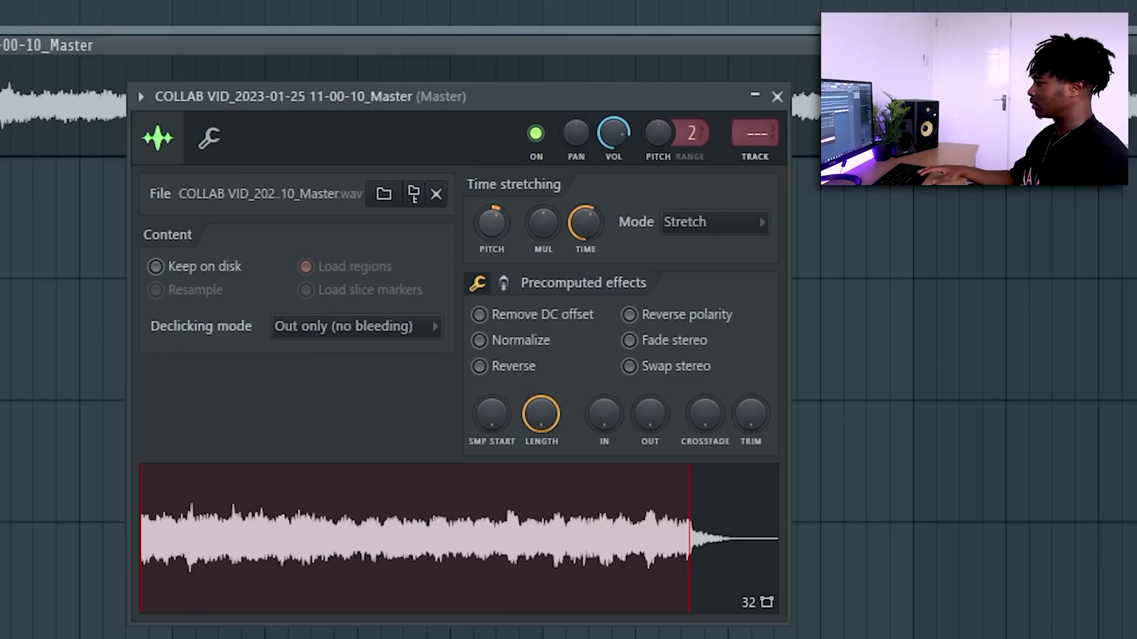
pyautogui.click(777, 97)
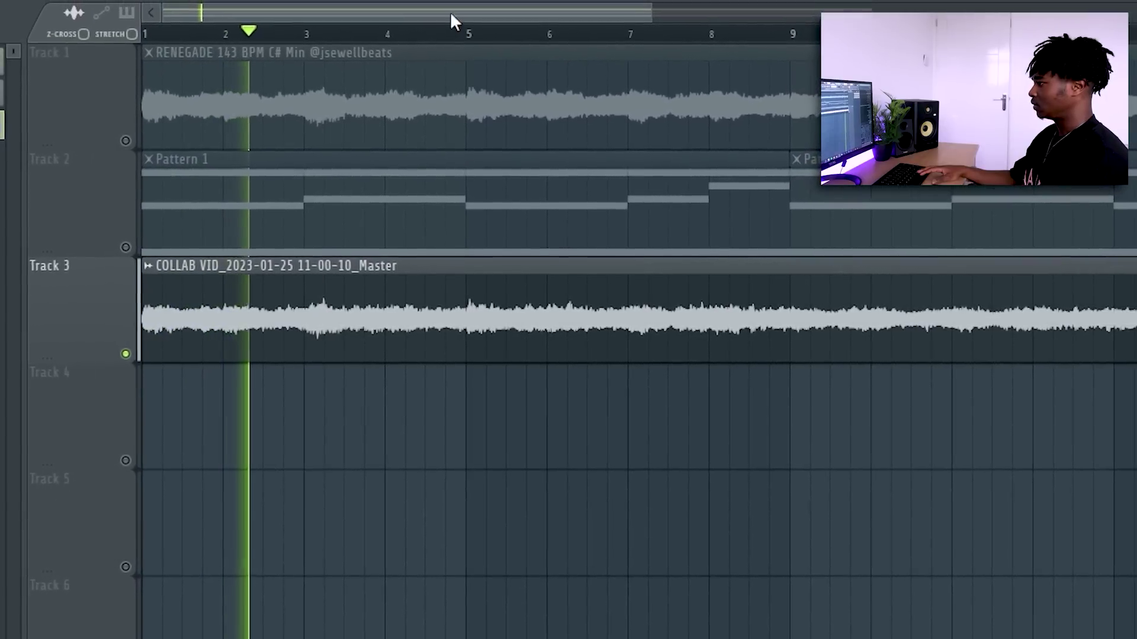
# Load the D# Minor Phrase Menu from GP02 Vocalise into a new Kontakt channel and place F6 phrase notes, the first two bars long
pyautogui.scroll(-4, 444, 17)
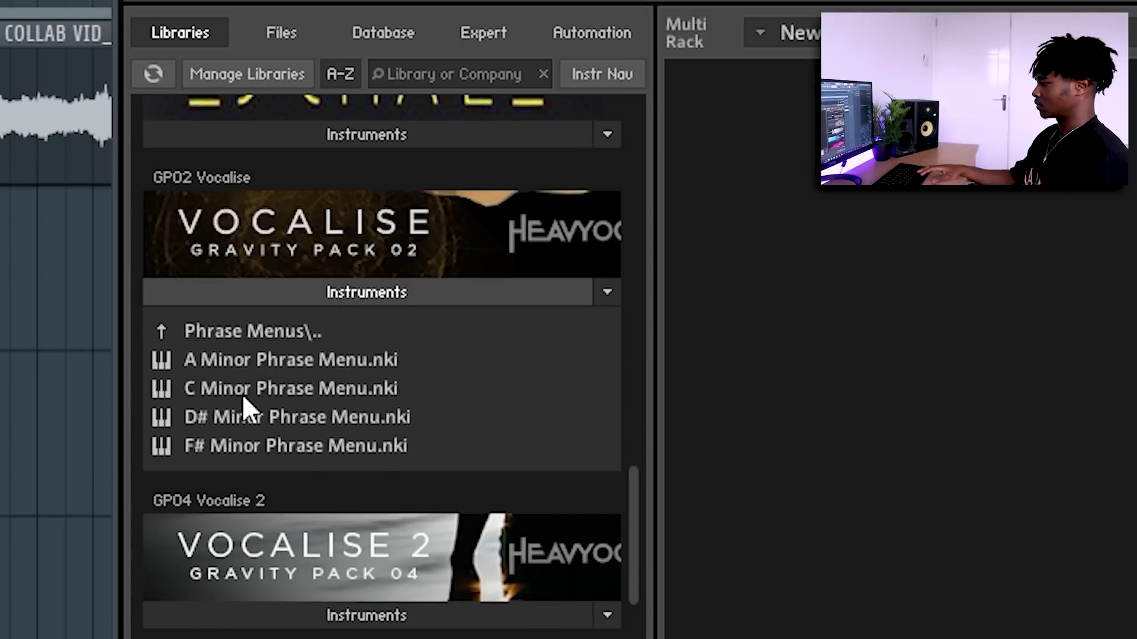
pyautogui.doubleClick(312, 415)
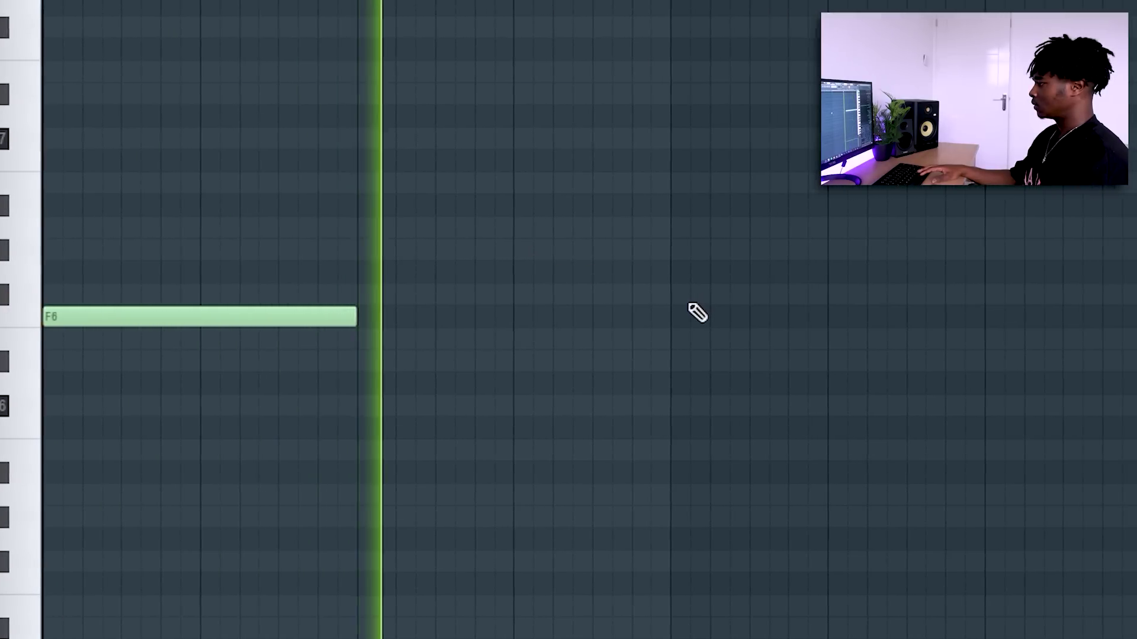
pyautogui.click(663, 318)
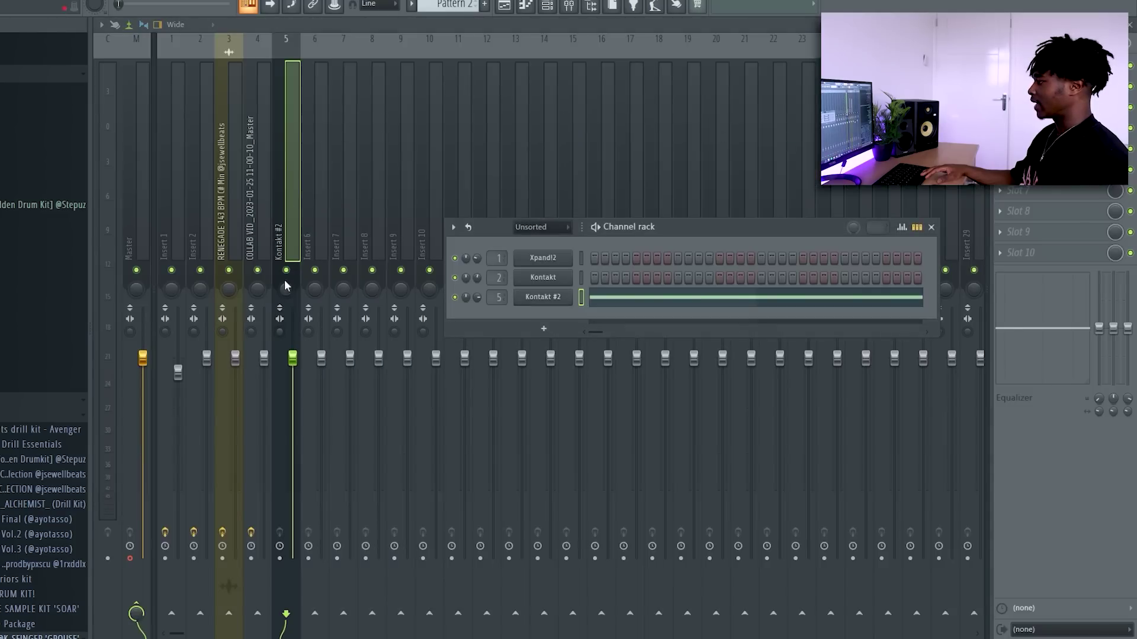
# Add Fruity Chorus and ValhallaRoom to the Kontakt #2 mixer track, with the reverb mix at 19.4% and a raised high cut
pyautogui.rightClick(286, 270)
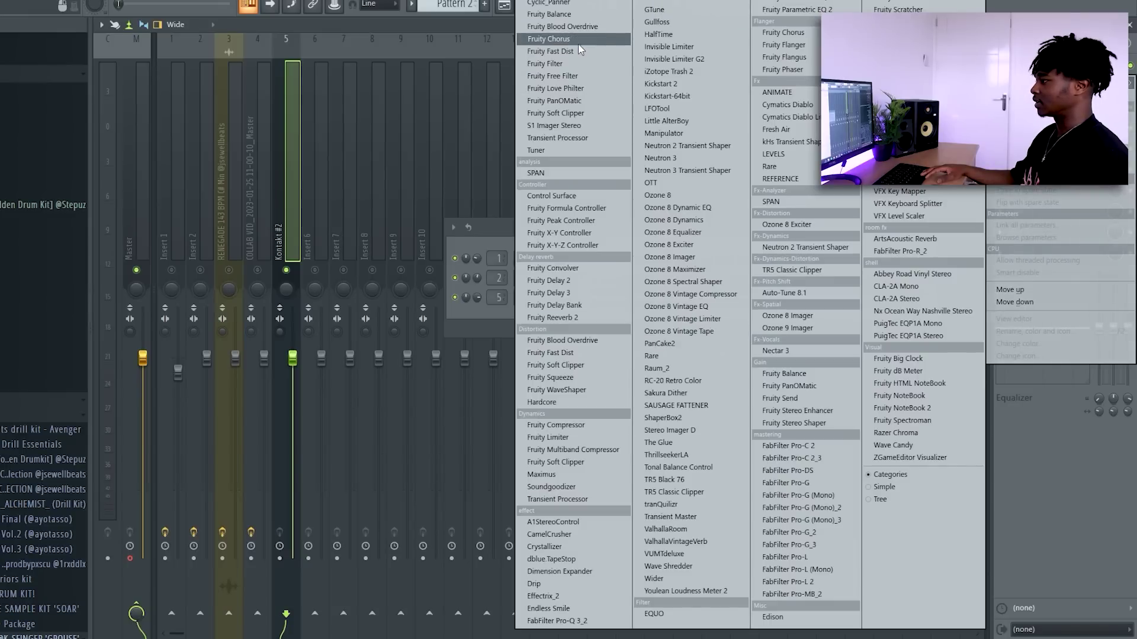
pyautogui.click(568, 39)
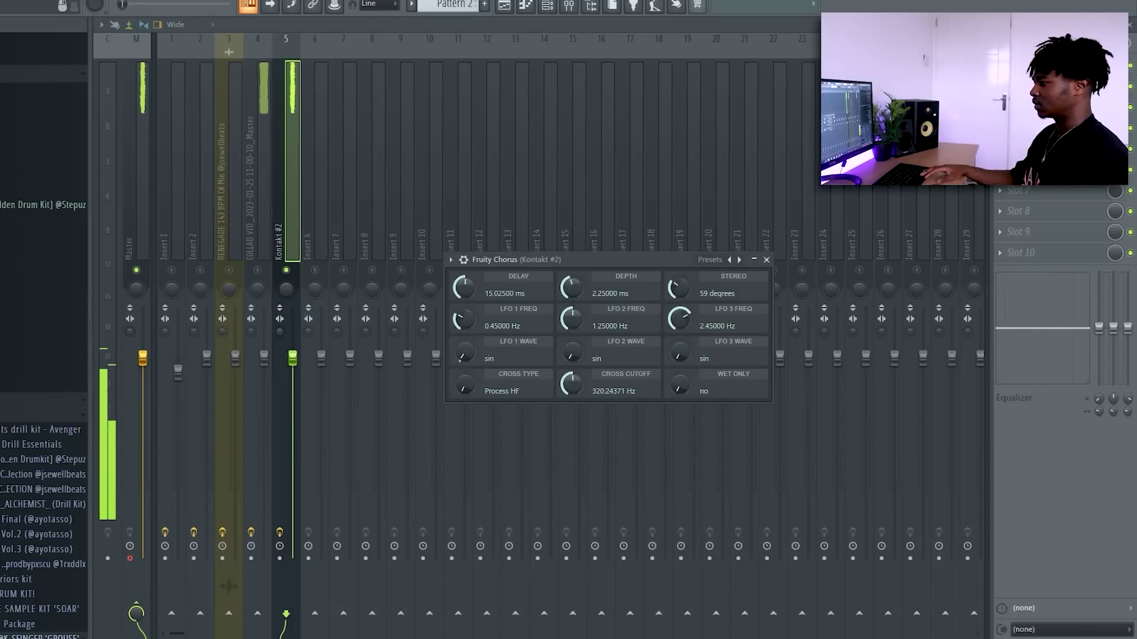
pyautogui.click(1000, 87)
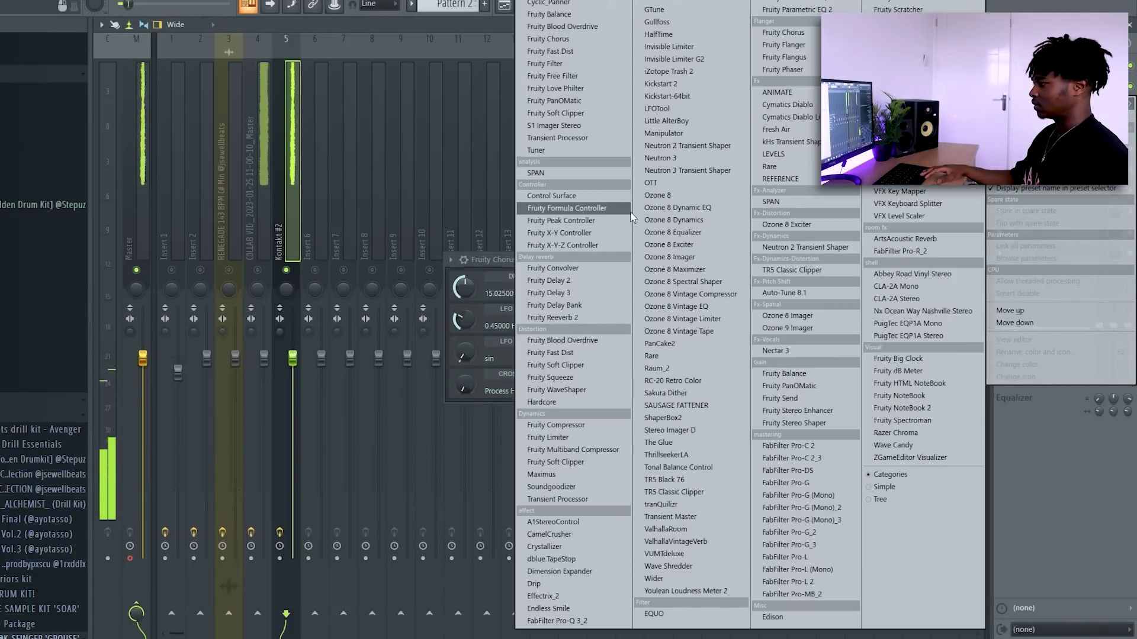
pyautogui.click(665, 530)
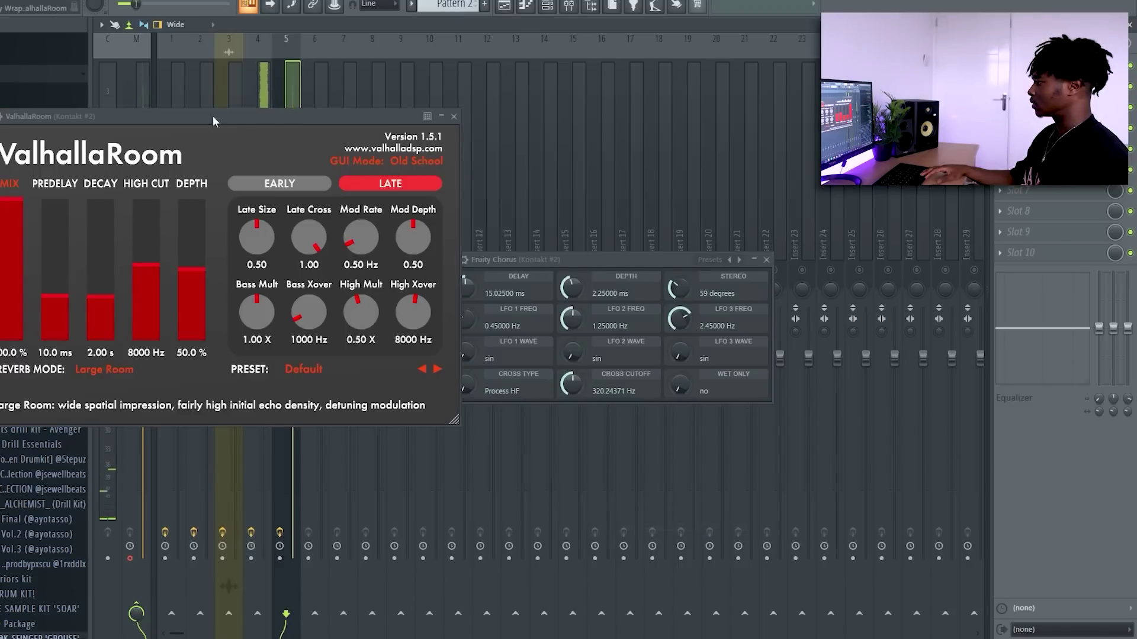
pyautogui.moveTo(214, 121); pyautogui.dragTo(441, 107)
pyautogui.moveTo(231, 237); pyautogui.dragTo(239, 296)
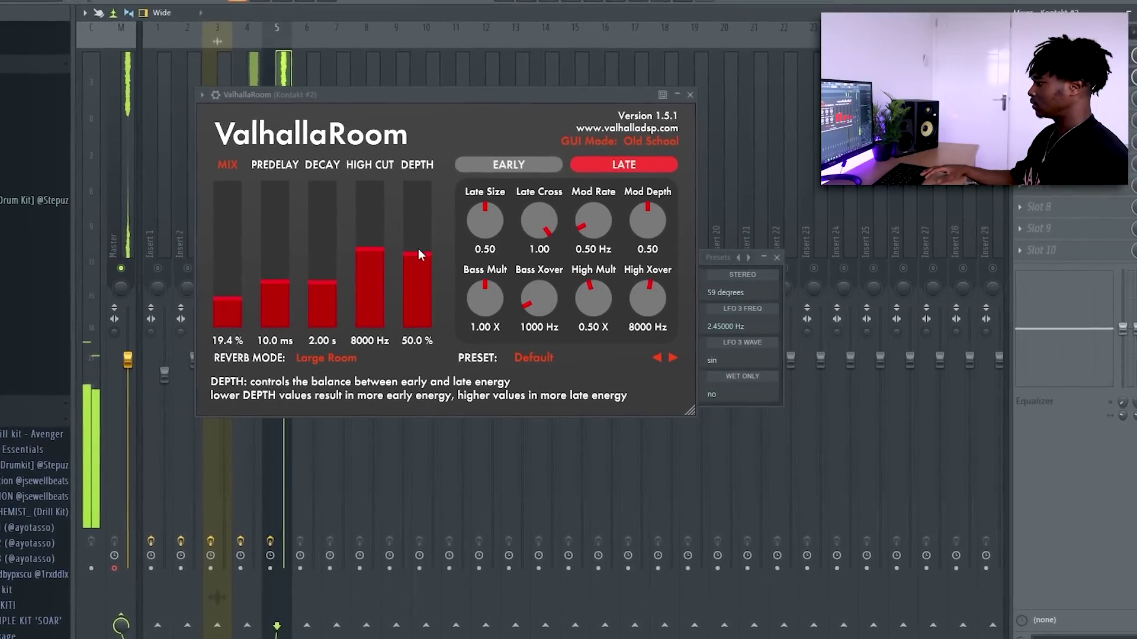
pyautogui.moveTo(374, 239); pyautogui.dragTo(373, 195)
pyautogui.click(690, 95)
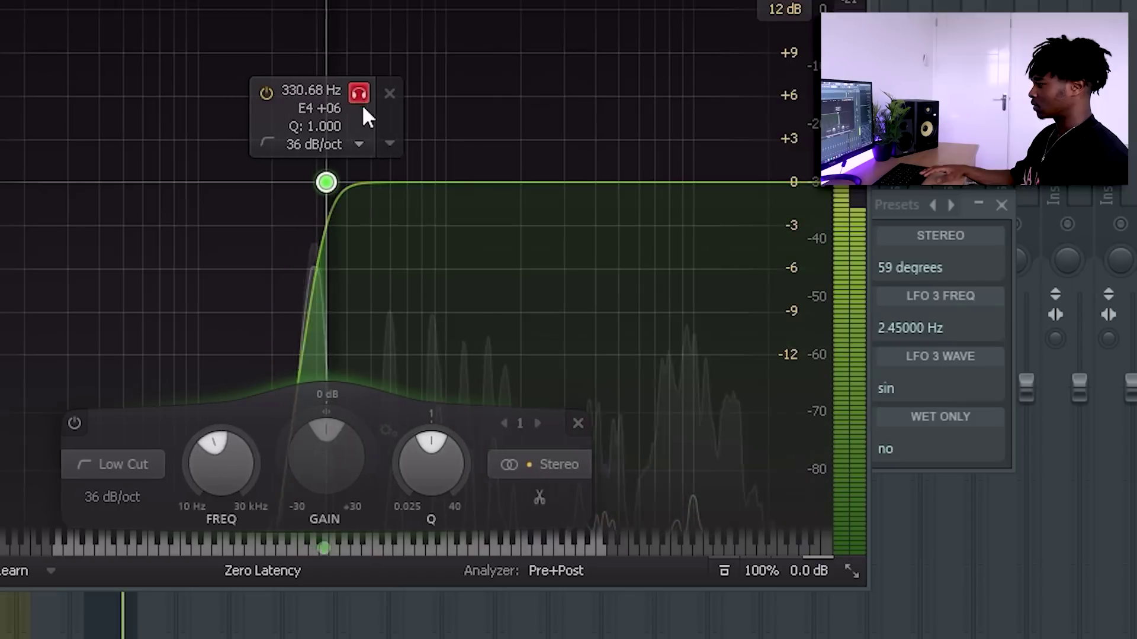
# Shape Kontakt #2 in Pro-Q 3 with a 36 dB/oct low cut at 258.39 Hz and a high-shelf boost around 11437 Hz
pyautogui.moveTo(362, 107); pyautogui.dragTo(316, 245)
pyautogui.moveTo(718, 182); pyautogui.dragTo(709, 150)
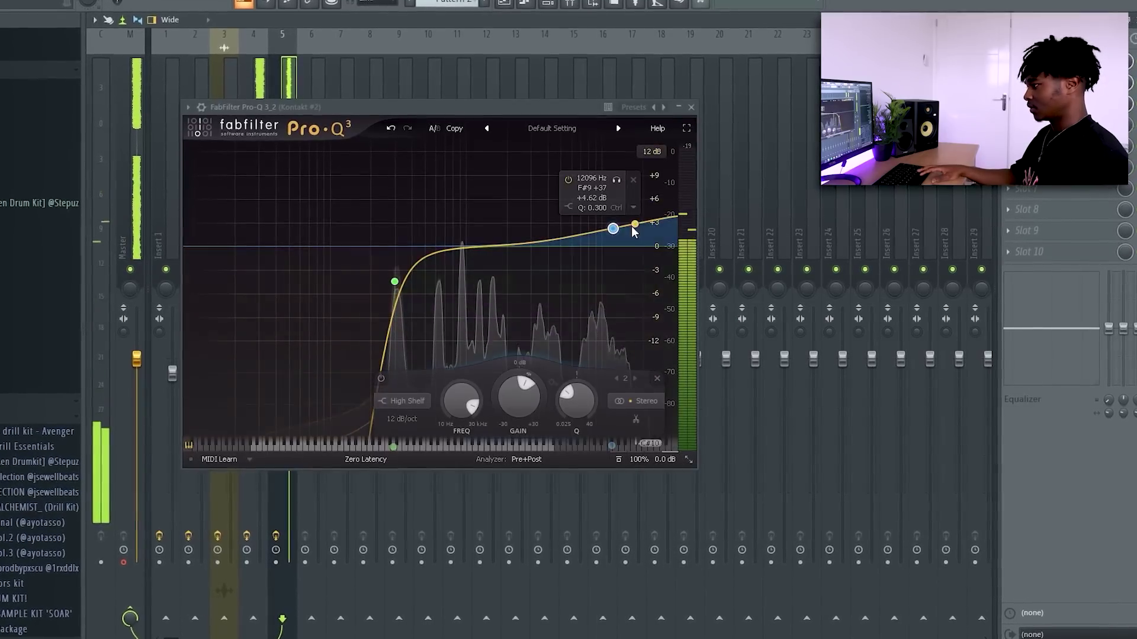
pyautogui.moveTo(613, 229); pyautogui.dragTo(615, 235)
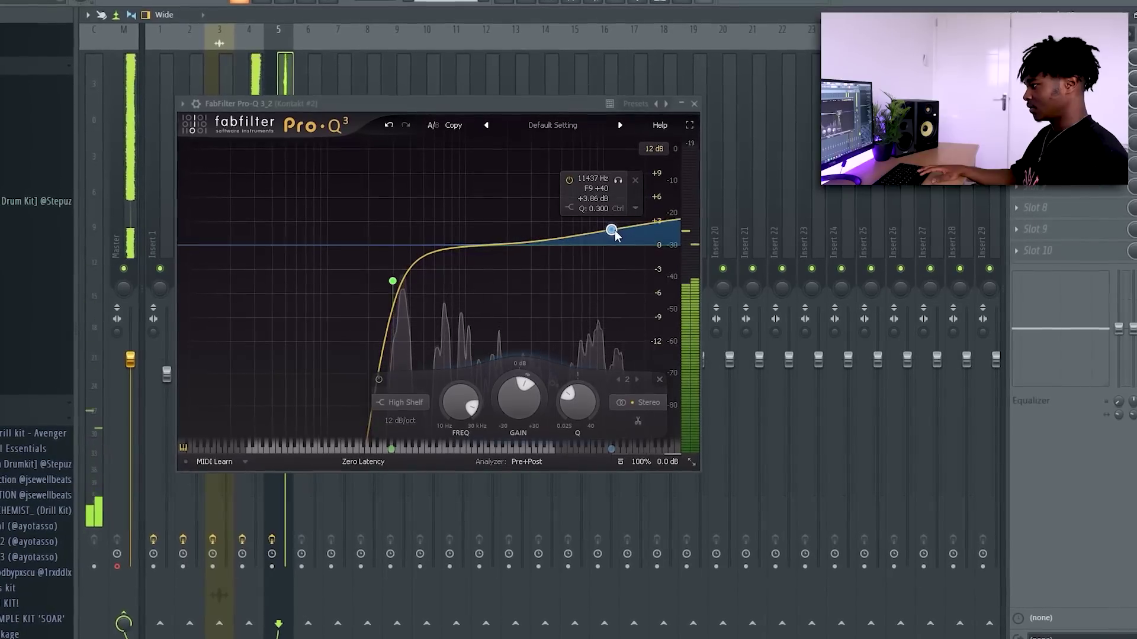
pyautogui.moveTo(411, 230); pyautogui.dragTo(402, 230)
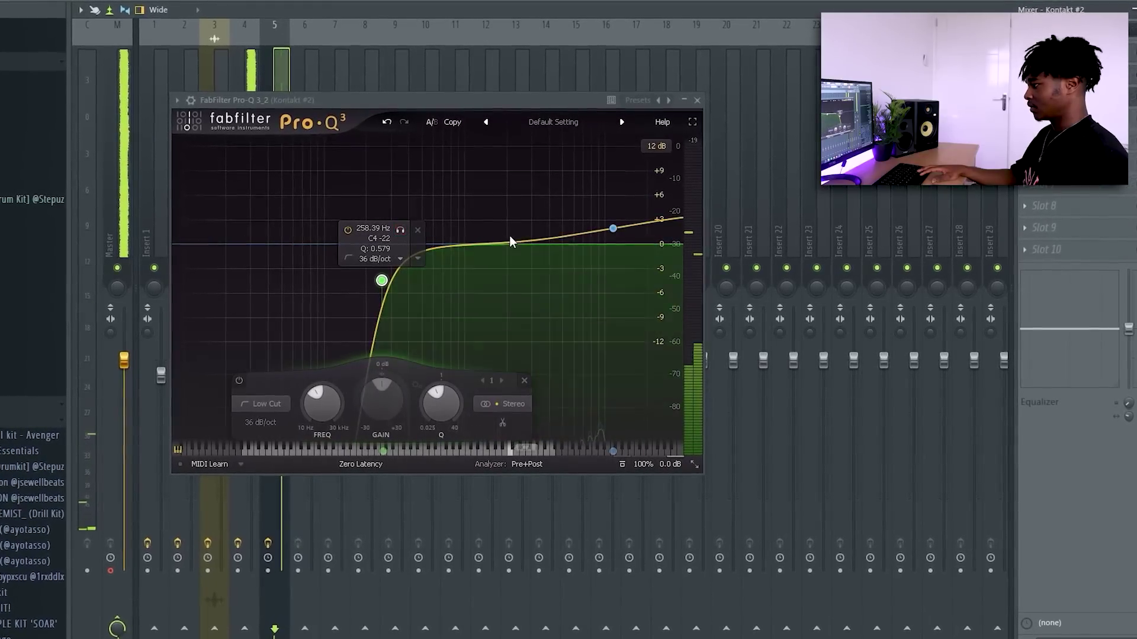
pyautogui.click(527, 229)
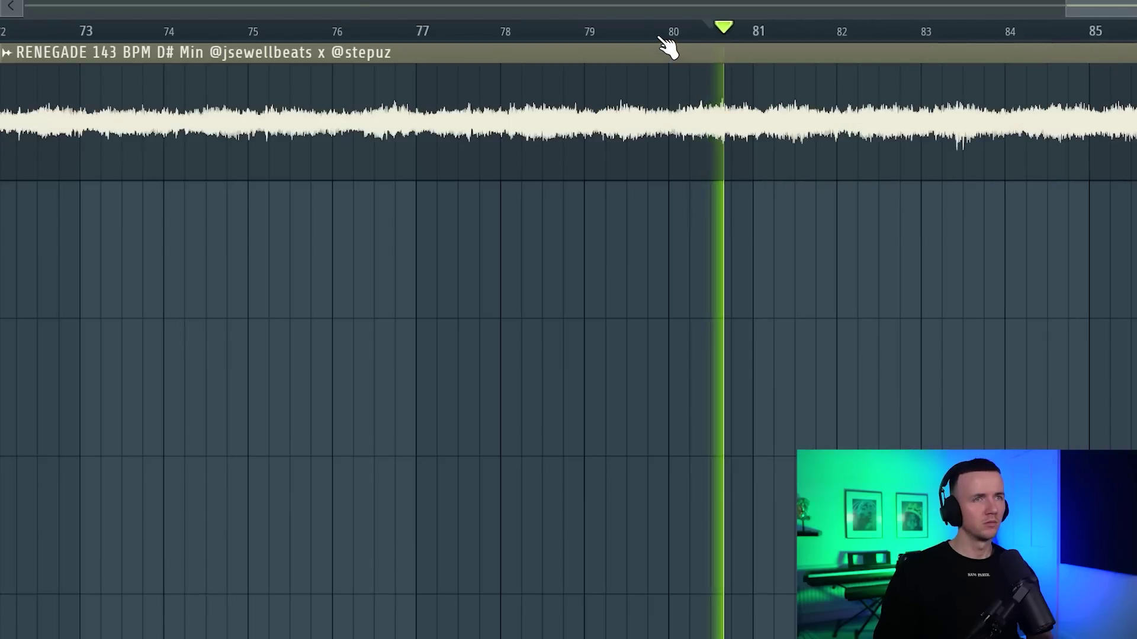
# Audition the RENEGADE sample from several playlist positions and through its SoundShifter and HalfTime effects
pyautogui.click(158, 44)
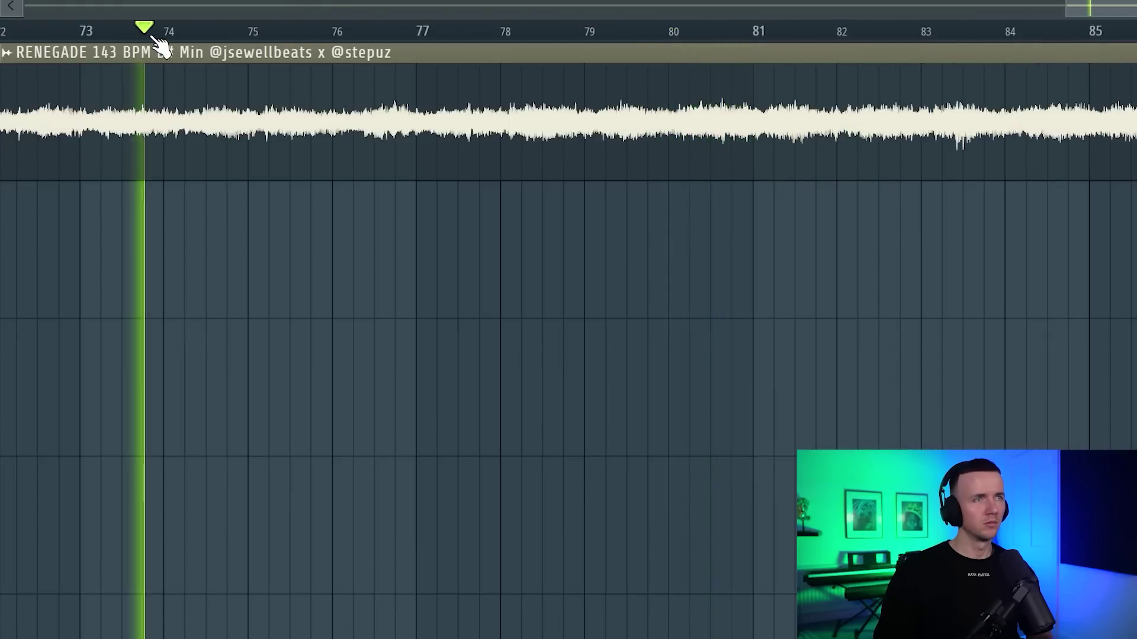
pyautogui.scroll(-3, 160, 44)
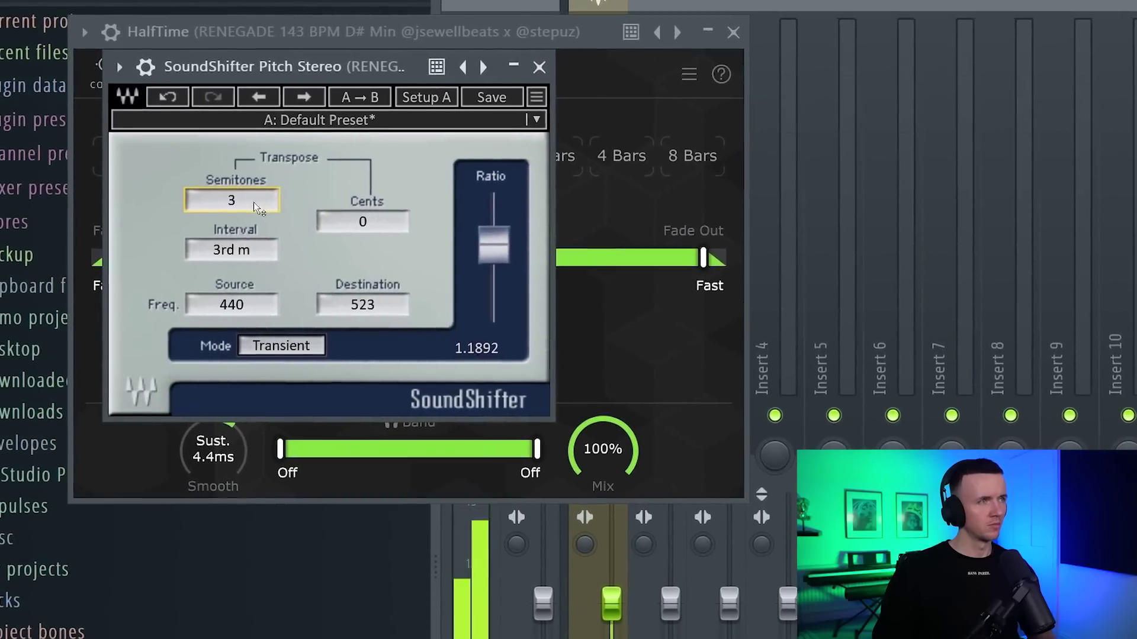
pyautogui.click(526, 75)
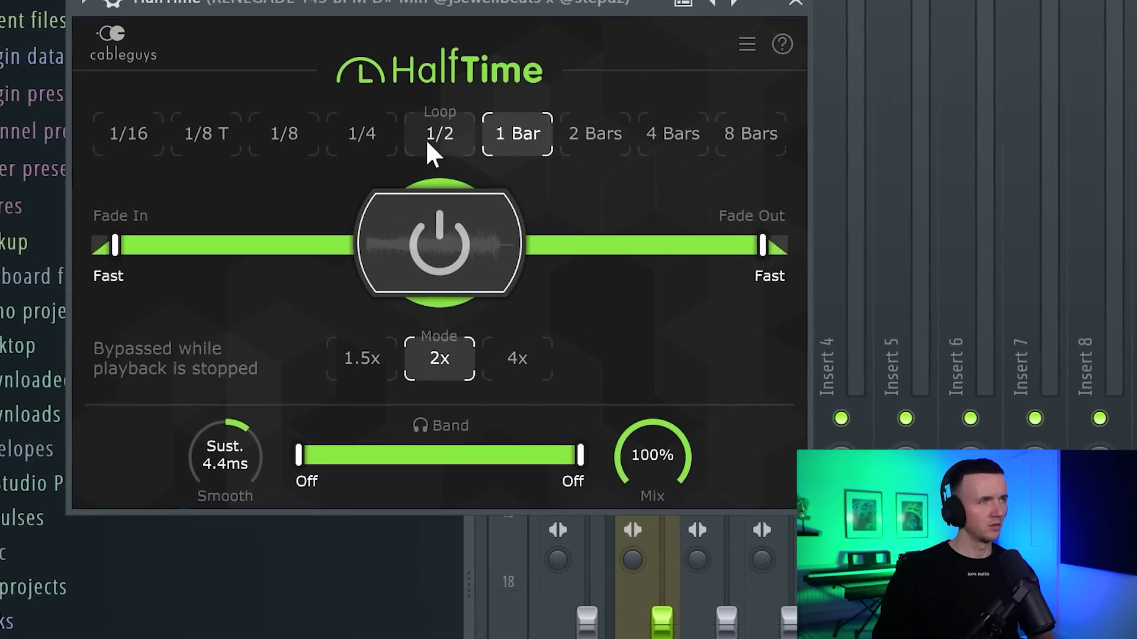
pyautogui.press('space')
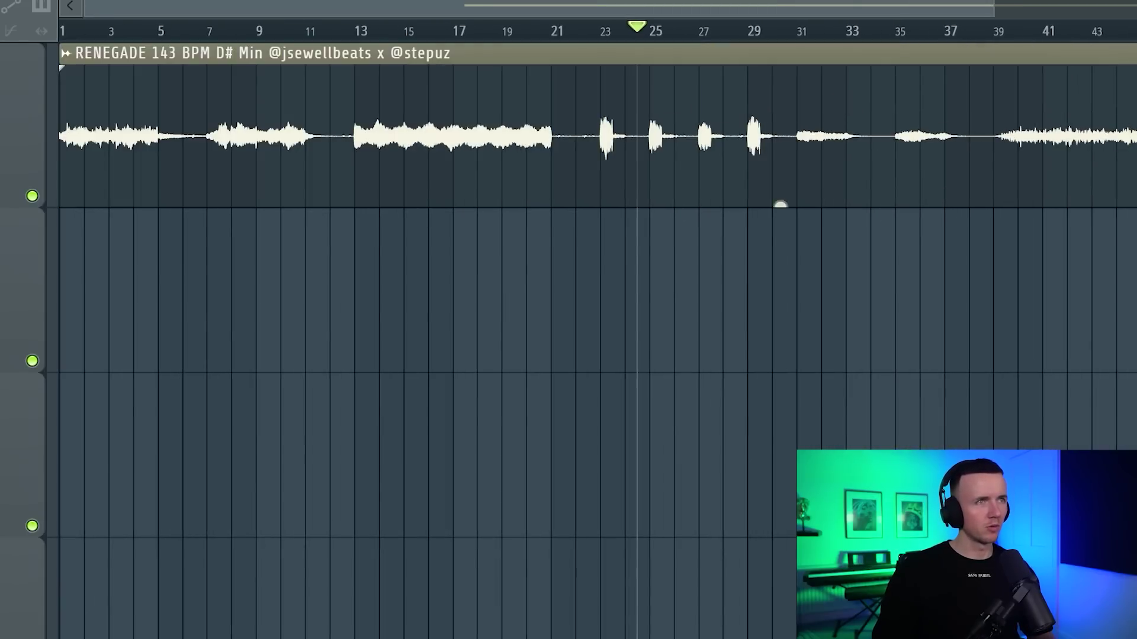
pyautogui.click(205, 36)
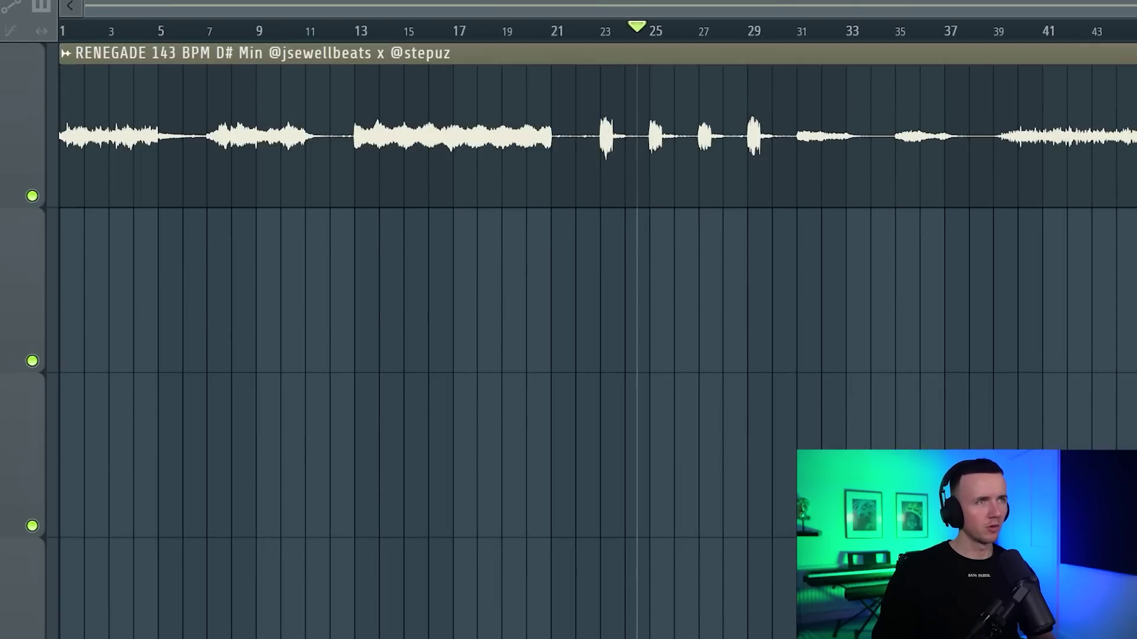
pyautogui.scroll(4, 168, 108)
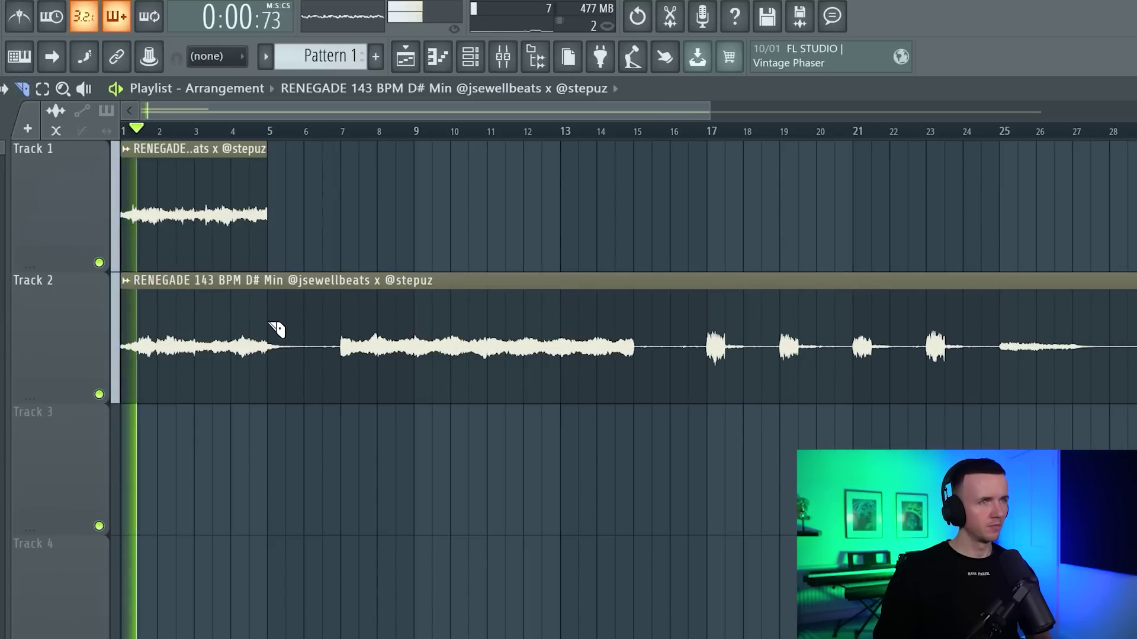
# Slice the RENEGADE clip at its silent gaps, delete the gaps and stack the separated sections on their own tracks from bar 1
pyautogui.click(276, 328)
pyautogui.click(343, 338)
pyautogui.rightClick(305, 338)
pyautogui.moveTo(381, 338); pyautogui.dragTo(386, 406)
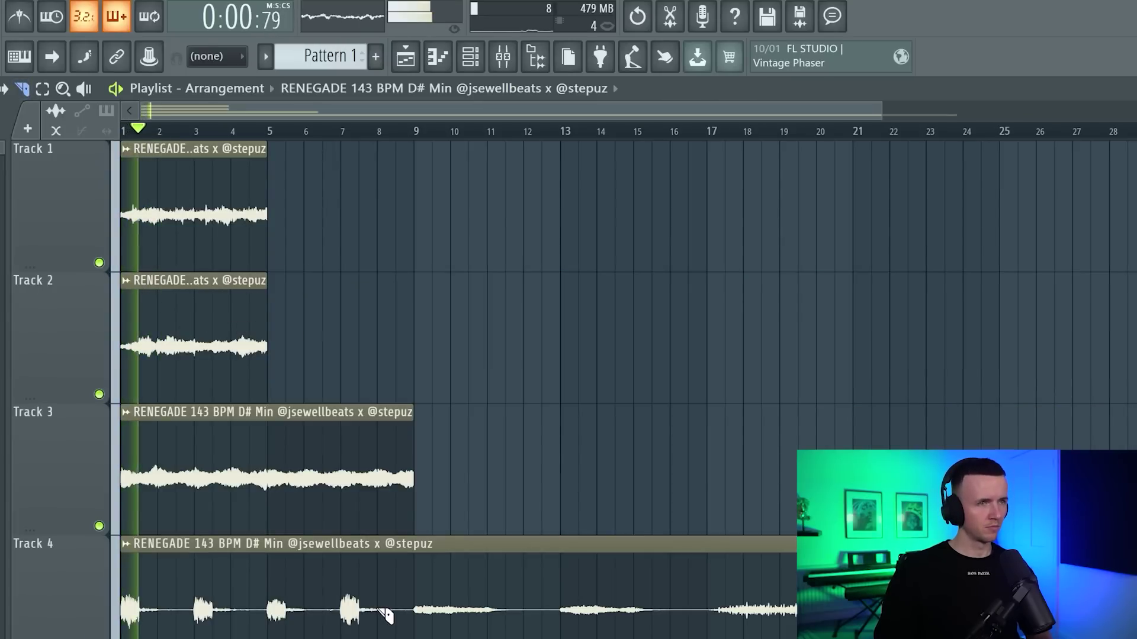
pyautogui.click(429, 580)
pyautogui.rightClick(465, 590)
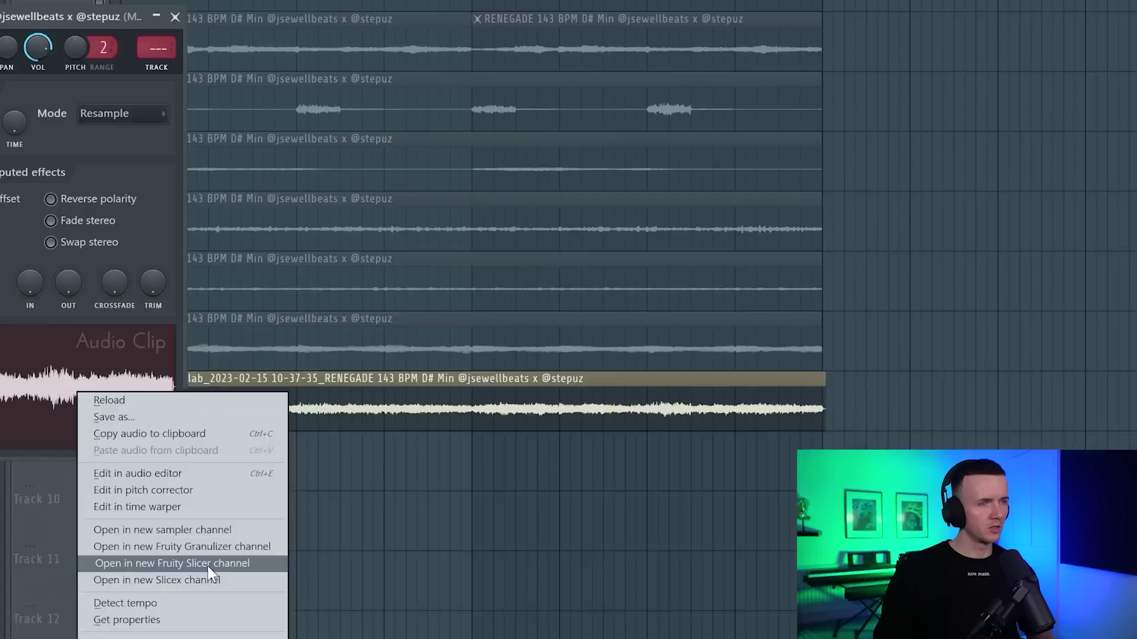
# Send the resampled clip to a new Fruity Slicer channel and move the first slice on Track 8 further along the timeline
pyautogui.click(228, 561)
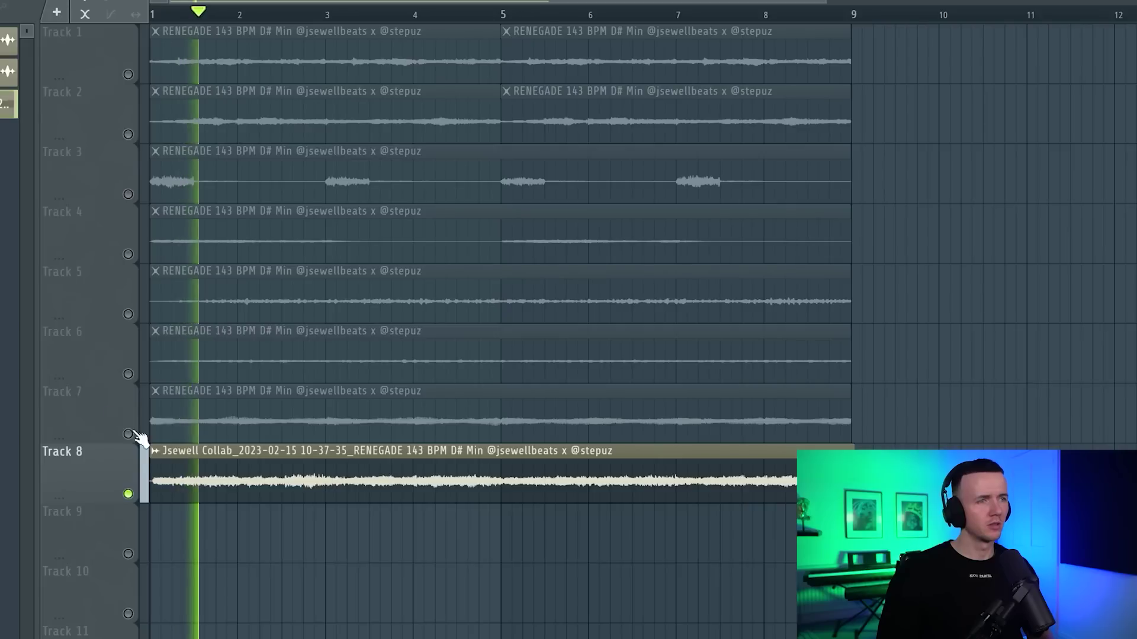
pyautogui.scroll(6, 163, 489)
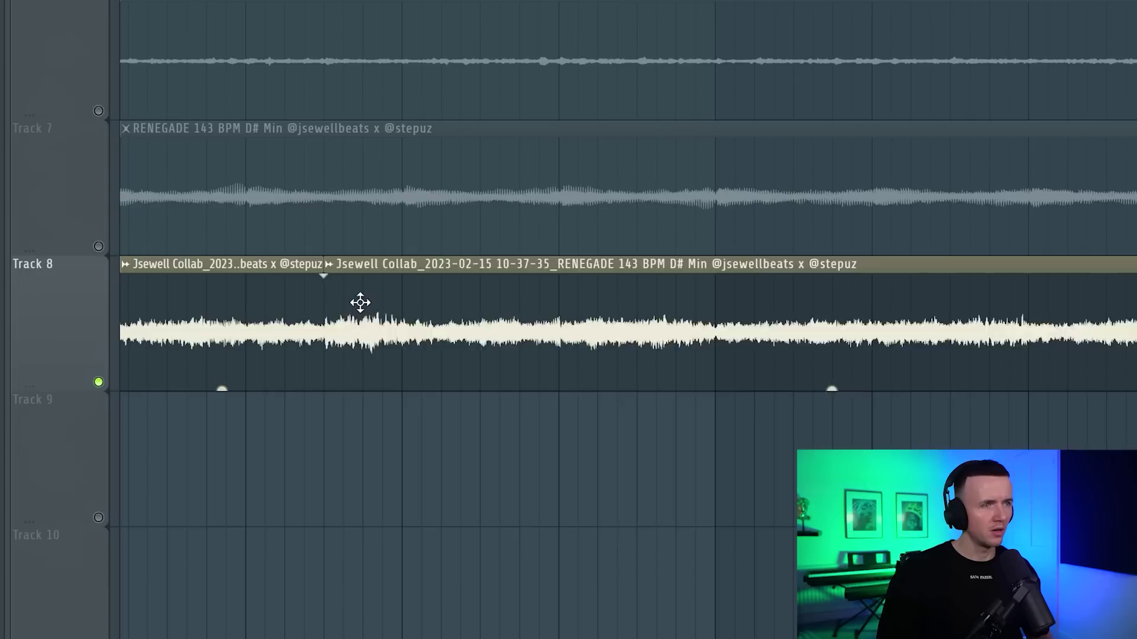
pyautogui.moveTo(237, 299); pyautogui.dragTo(1134, 299)
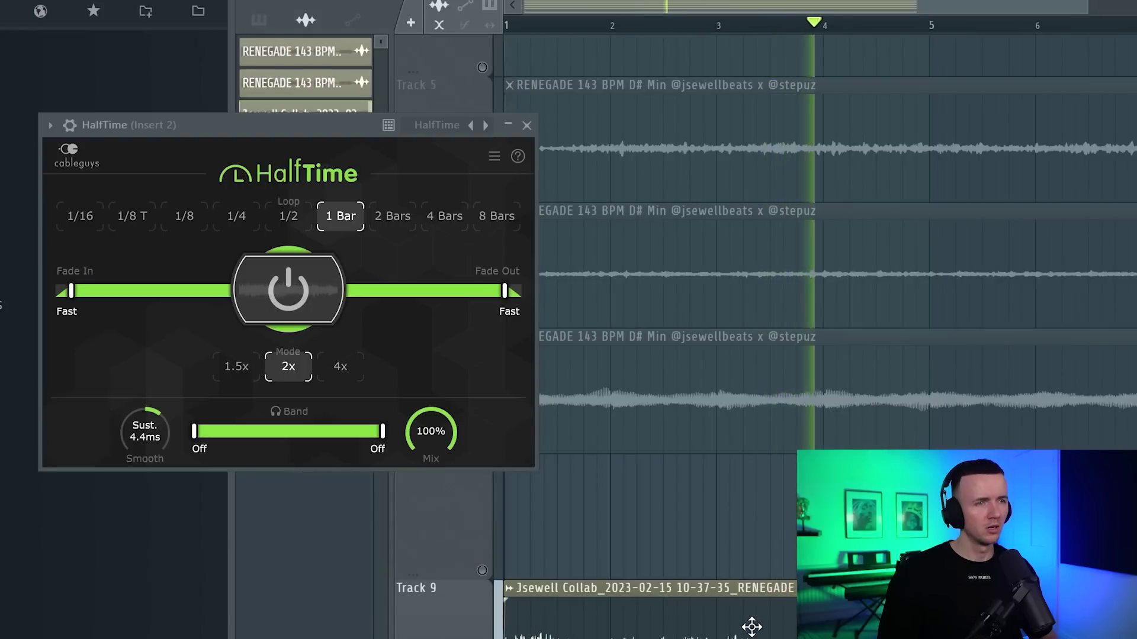
# Inspect the reverse and pitch settings of the Jsewell Collab clip on Track 9
pyautogui.doubleClick(752, 627)
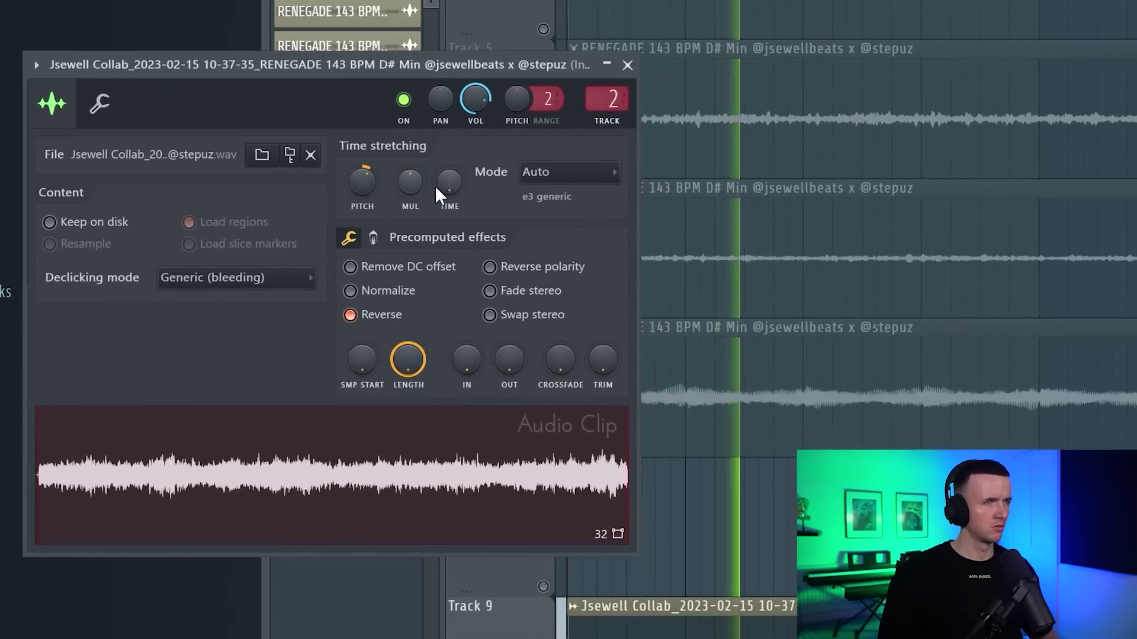
pyautogui.click(625, 66)
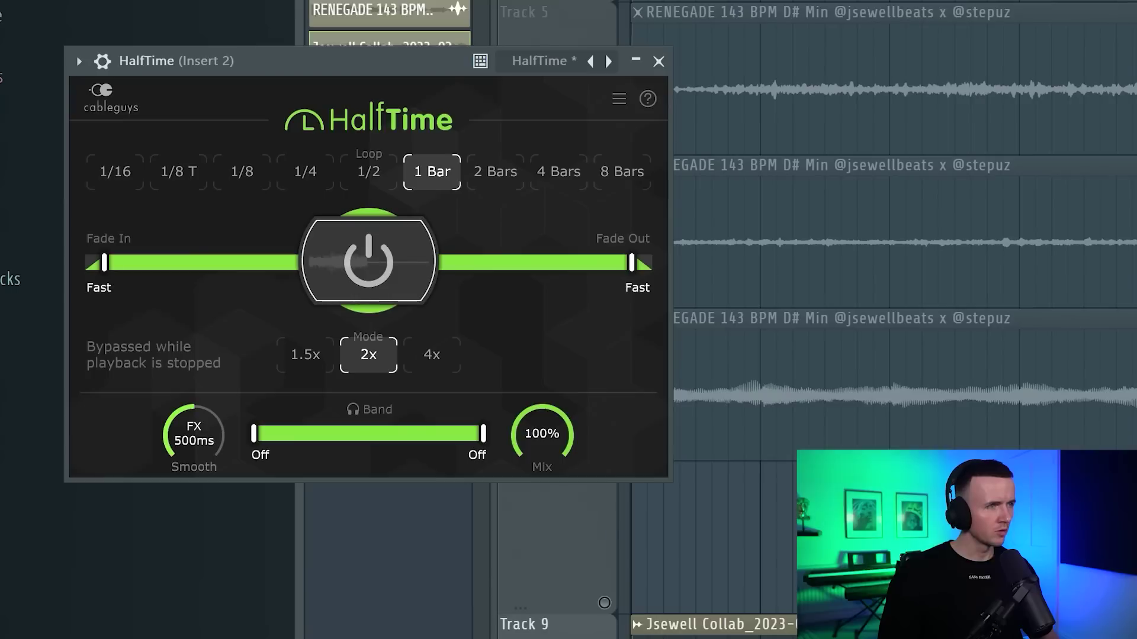
# Audition HalfTime on Insert 2 with 500 ms smoothing and a 1/4 loop, and open the choice of additional shapers in ShaperBox 3
pyautogui.press('space')
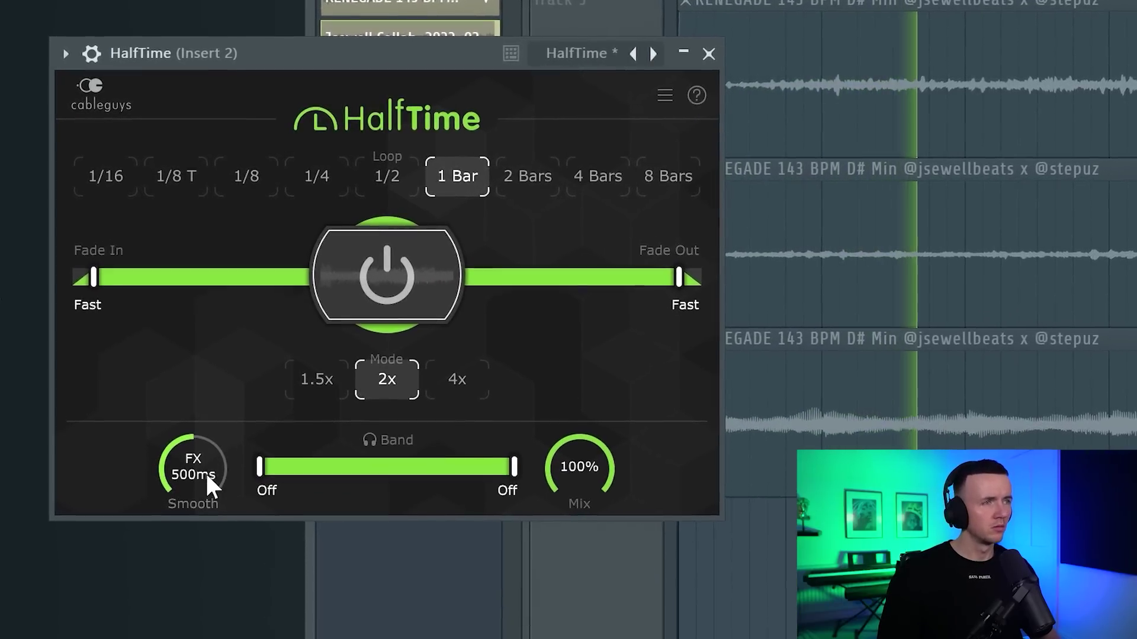
pyautogui.click(330, 179)
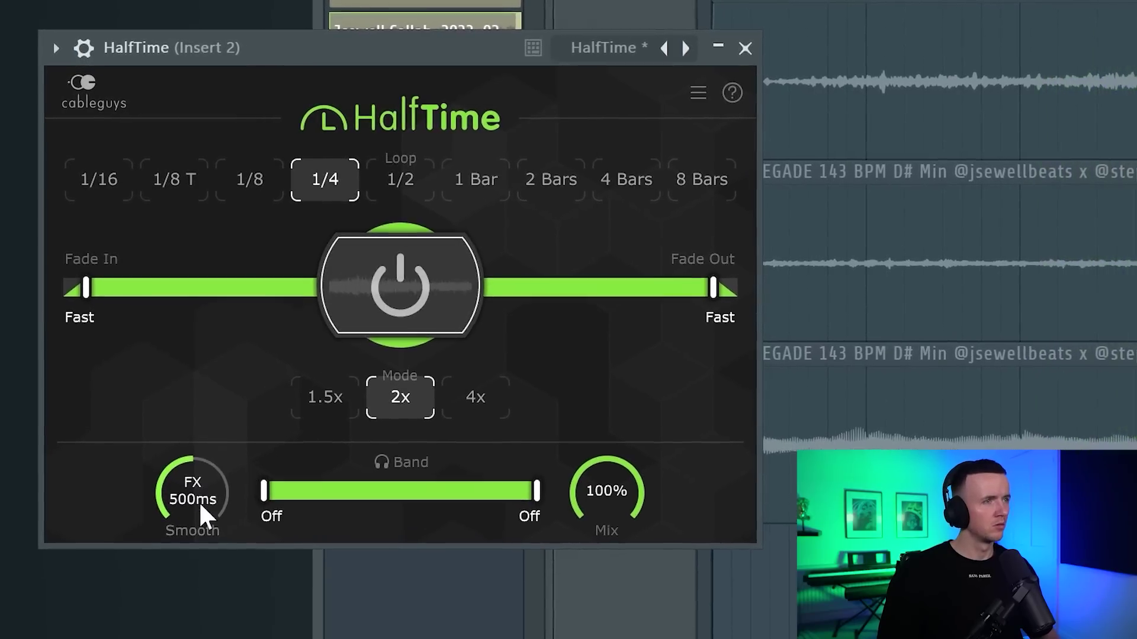
pyautogui.click(381, 207)
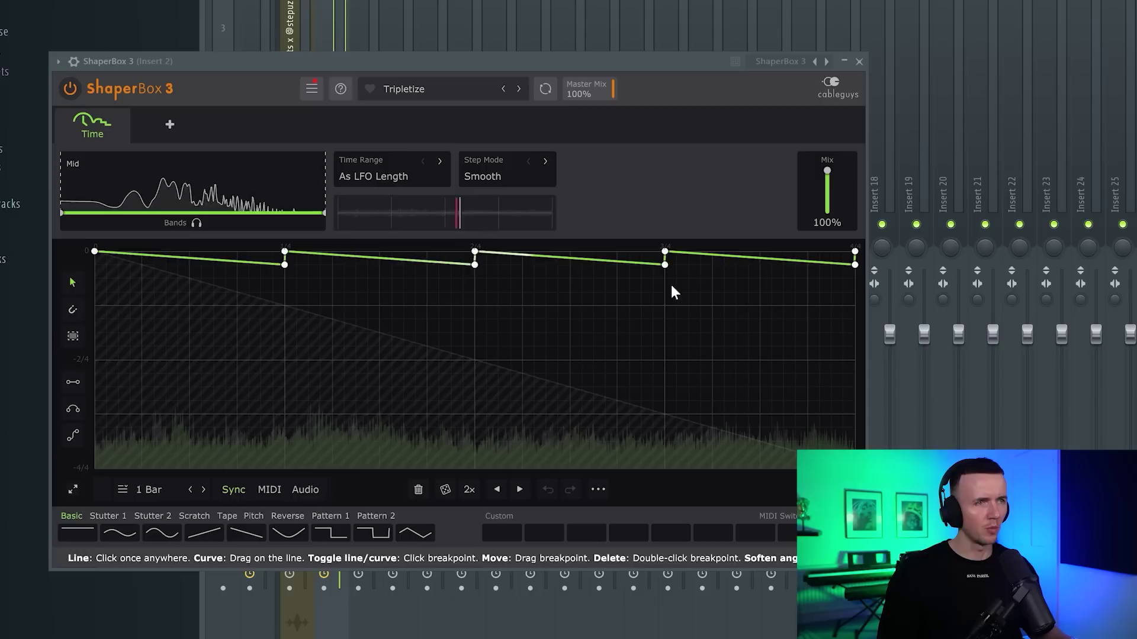
pyautogui.click(170, 124)
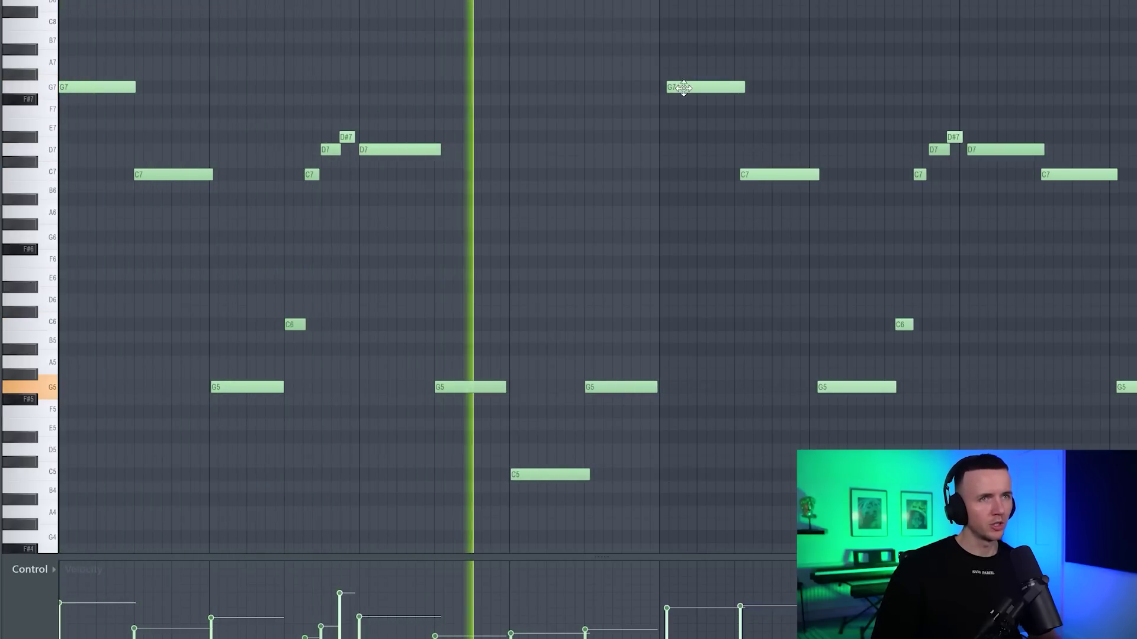
# Review the piano melody notes and the quarter-bar Initial Reverse effect on Insert 3
pyautogui.scroll(1, 763, 176)
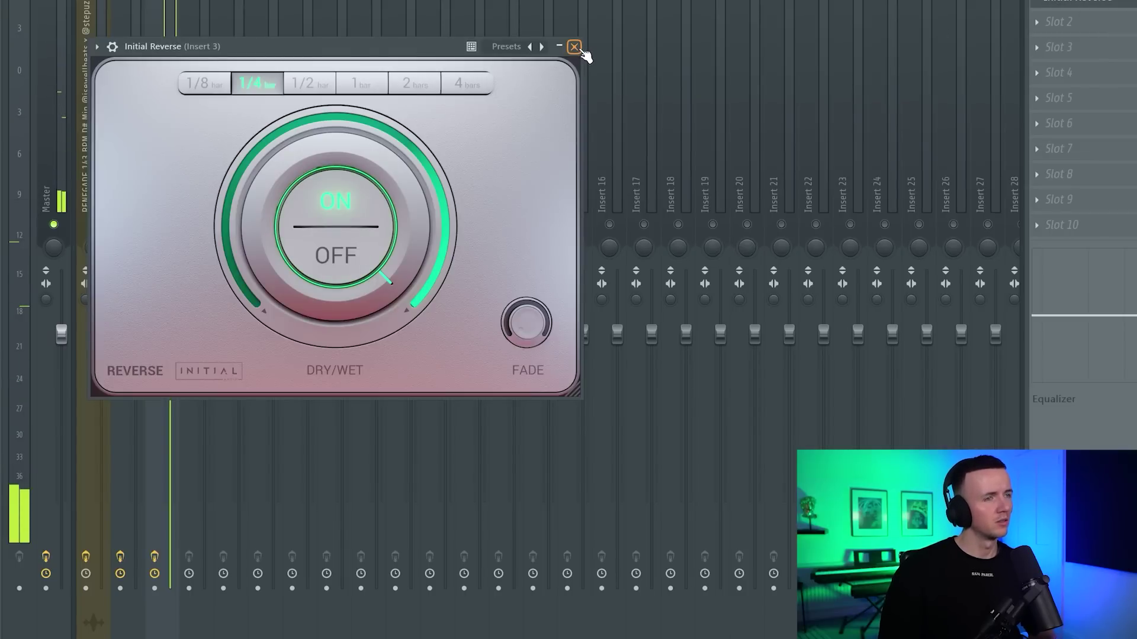
pyautogui.click(573, 47)
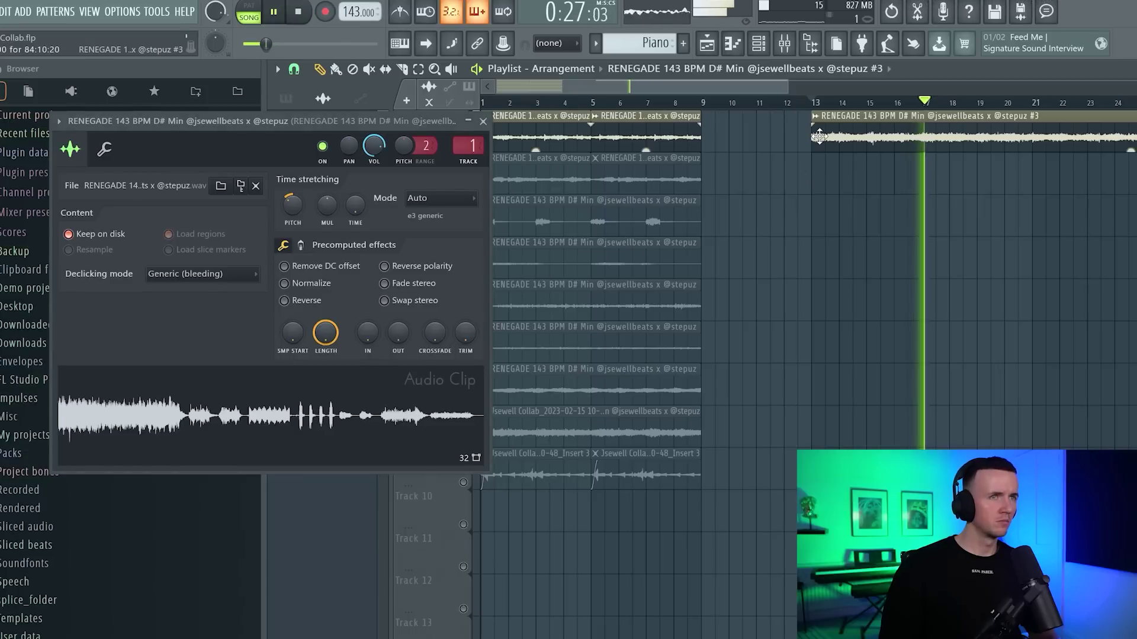
# Compare the pitch and stretch settings of the original RENEGADE clip with those of its copy at bar 13
pyautogui.doubleClick(819, 137)
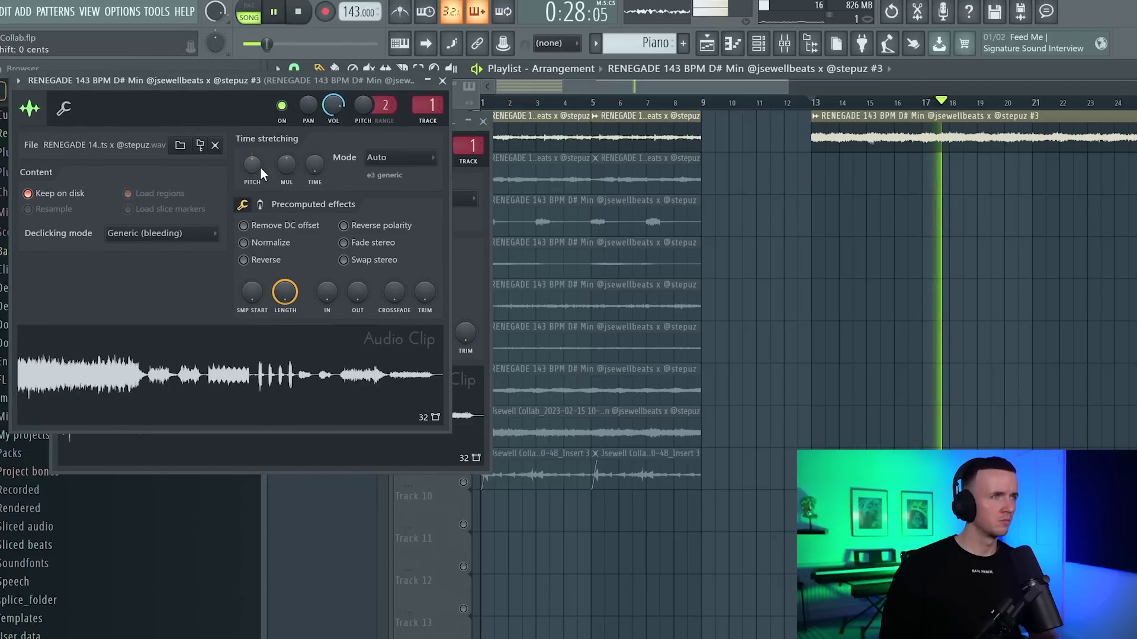
pyautogui.click(442, 81)
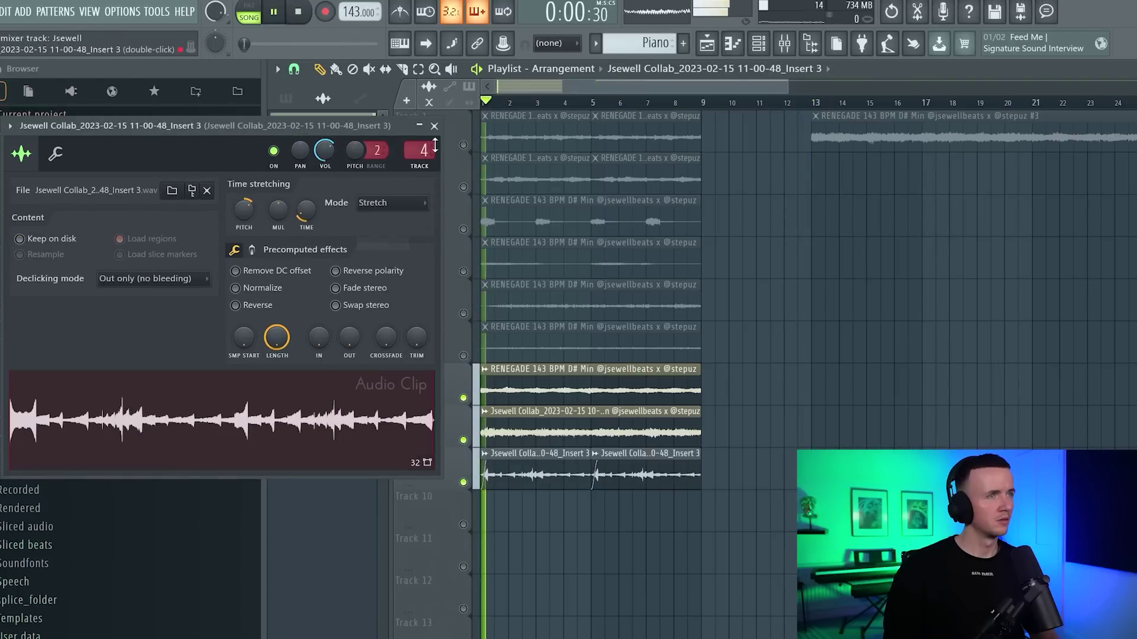
pyautogui.click(483, 121)
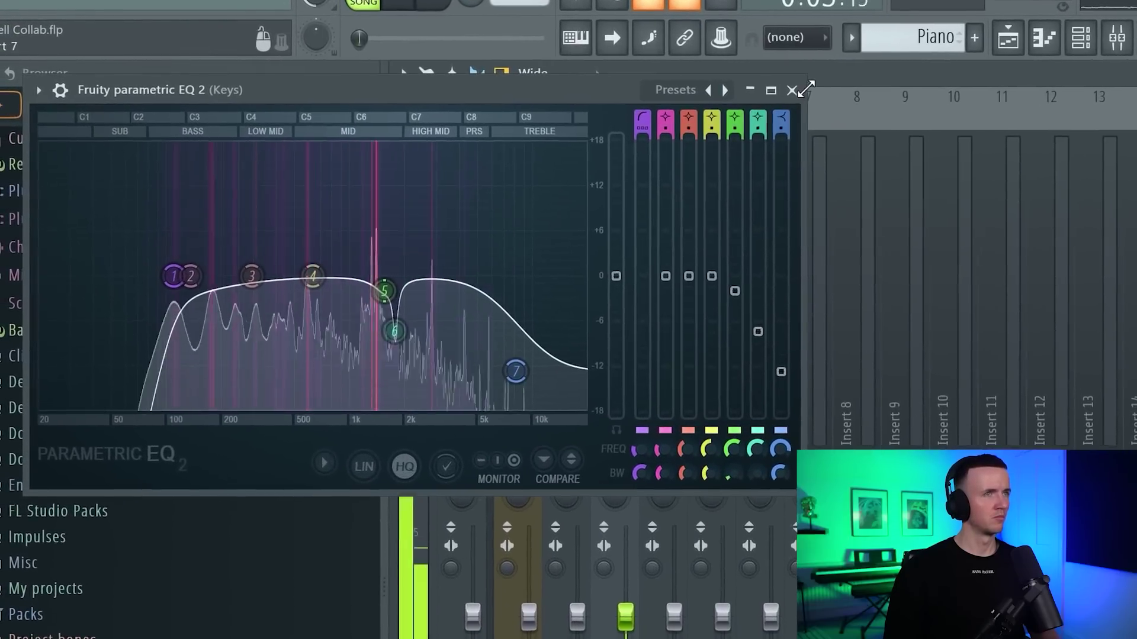
# Review the Fruity Parametric EQ 2 curve on the Keys mixer track and return to the playlist
pyautogui.click(791, 90)
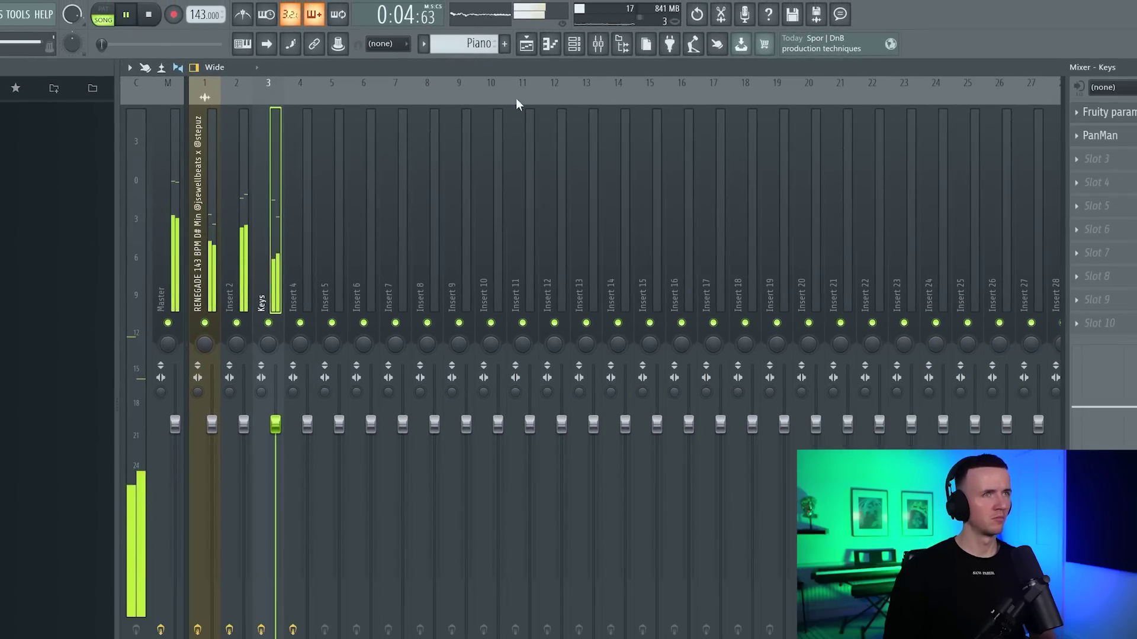
pyautogui.click(1007, 37)
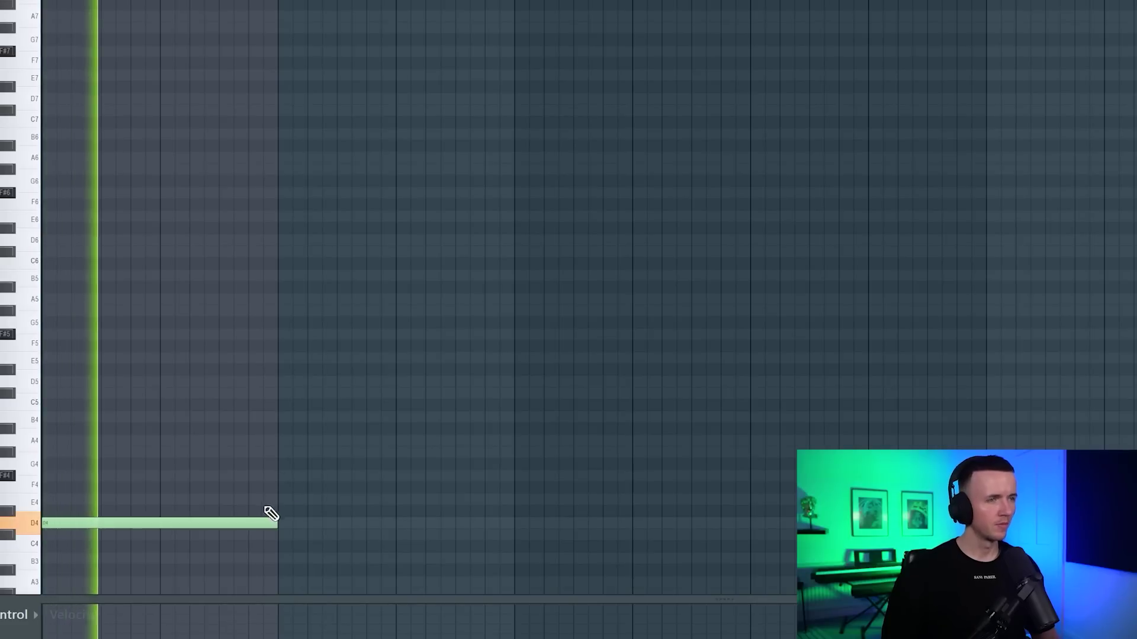
# Write a sub bass phrase of two long D4 notes, a short F4 and an A#4 to A4 ending, and duplicate it
pyautogui.click(229, 486)
pyautogui.click(285, 523)
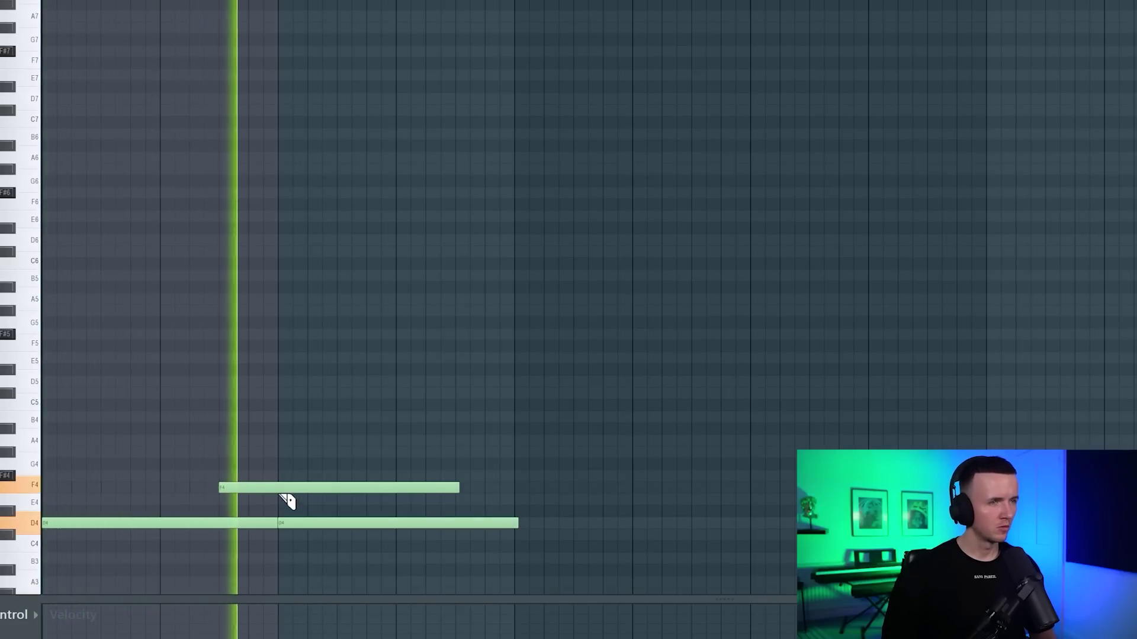
pyautogui.rightClick(317, 488)
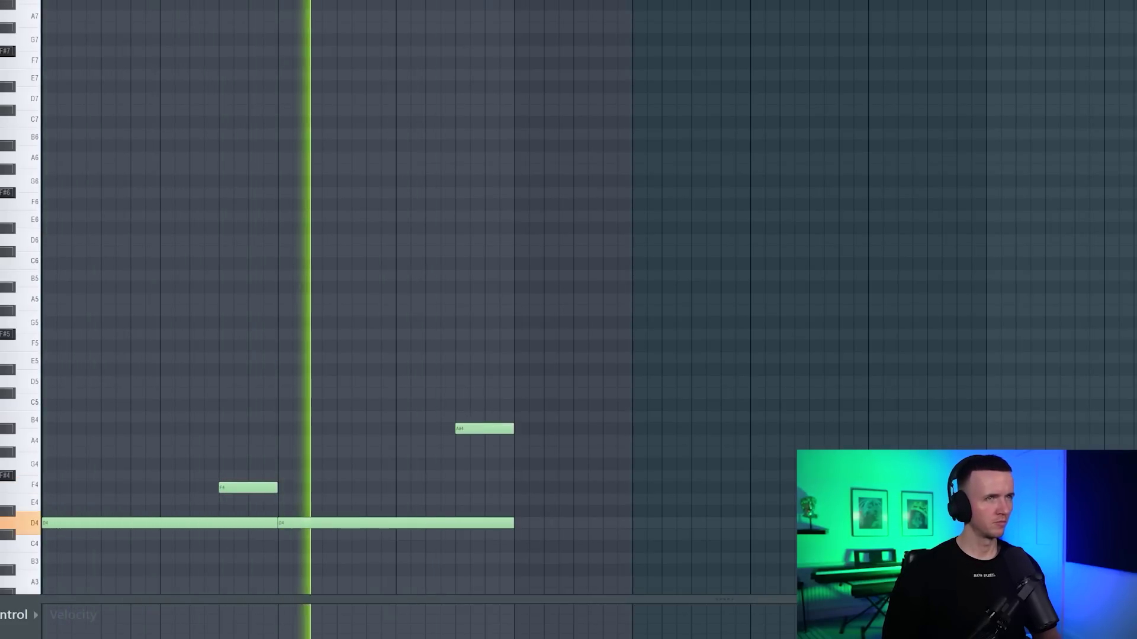
pyautogui.click(487, 443)
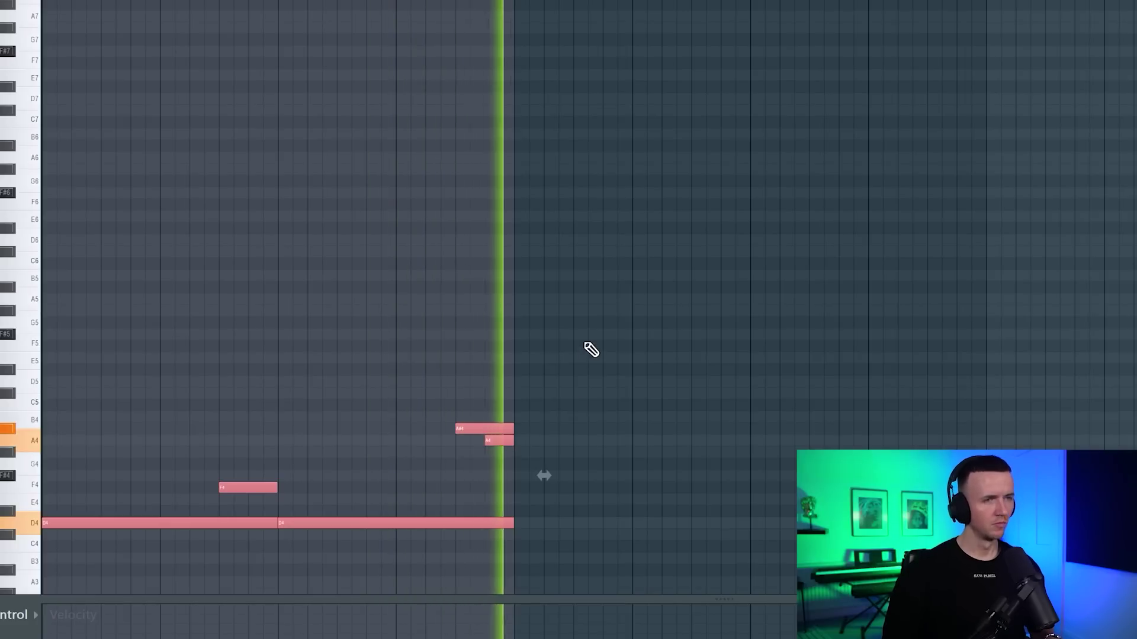
pyautogui.hotkey('ctrl', 'b')
pyautogui.hotkey('ctrl', 'd')
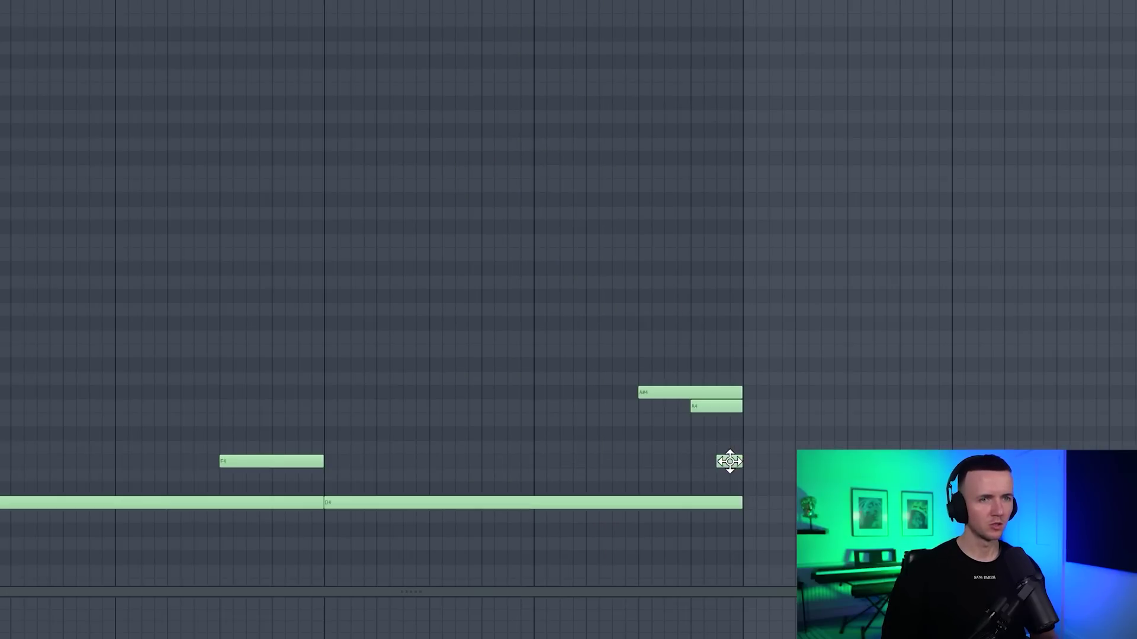
# End the sub bass phrase with a very short F4 note and repeat the whole line once more
pyautogui.hotkey('ctrl', 'a')
pyautogui.press('space')
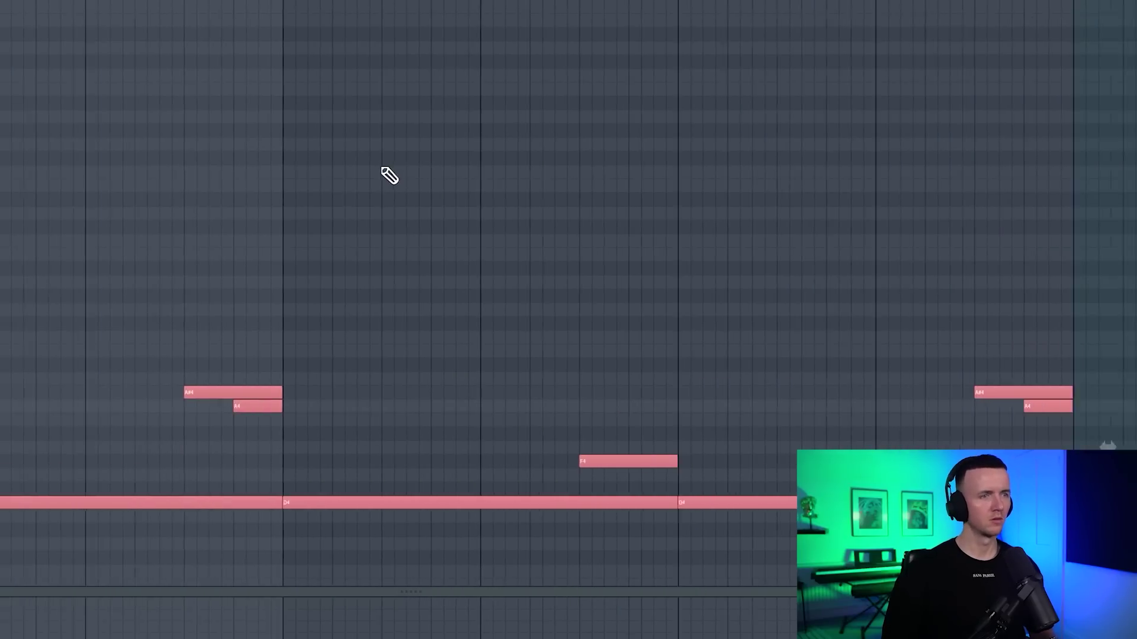
pyautogui.scroll(-3, 388, 175)
pyautogui.hotkey('ctrl', 'd')
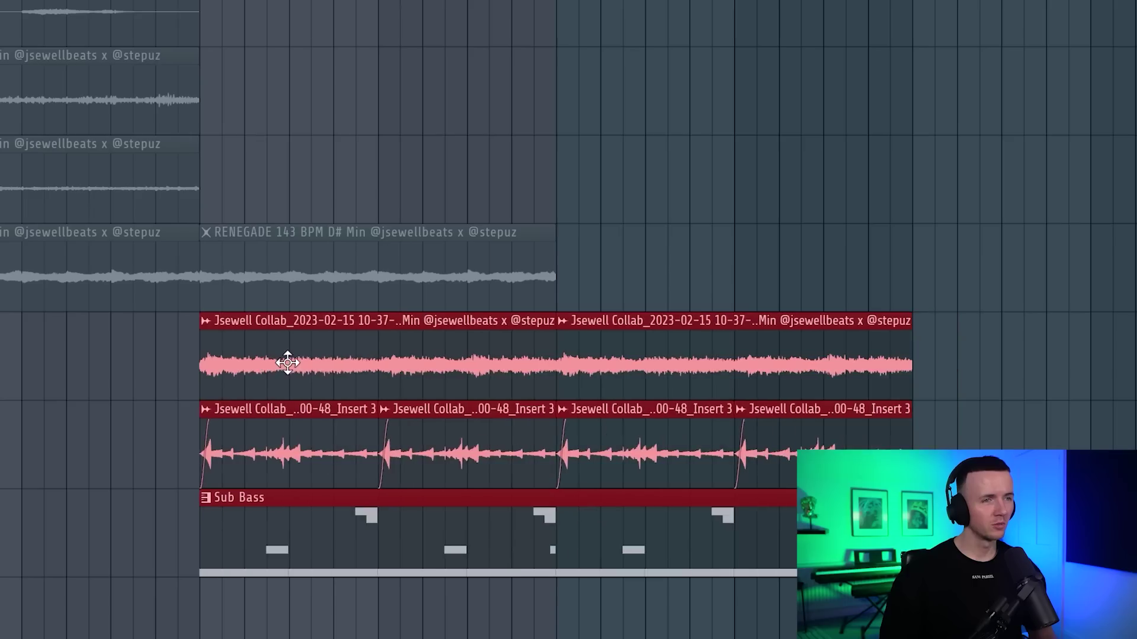
pyautogui.hotkey('ctrl', 'd')
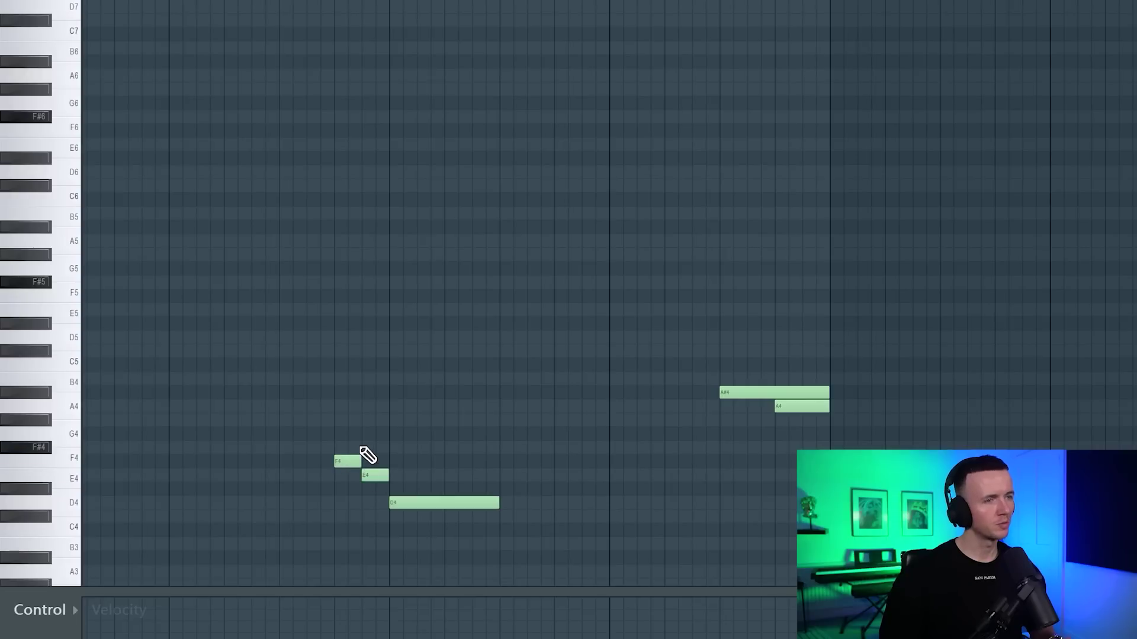
# Slice the long D4 note that follows the A4 into a short note and remove the leftover part
pyautogui.press('space')
pyautogui.keyDown('ctrl'); pyautogui.scroll(-2, 364, 453); pyautogui.keyUp('ctrl')
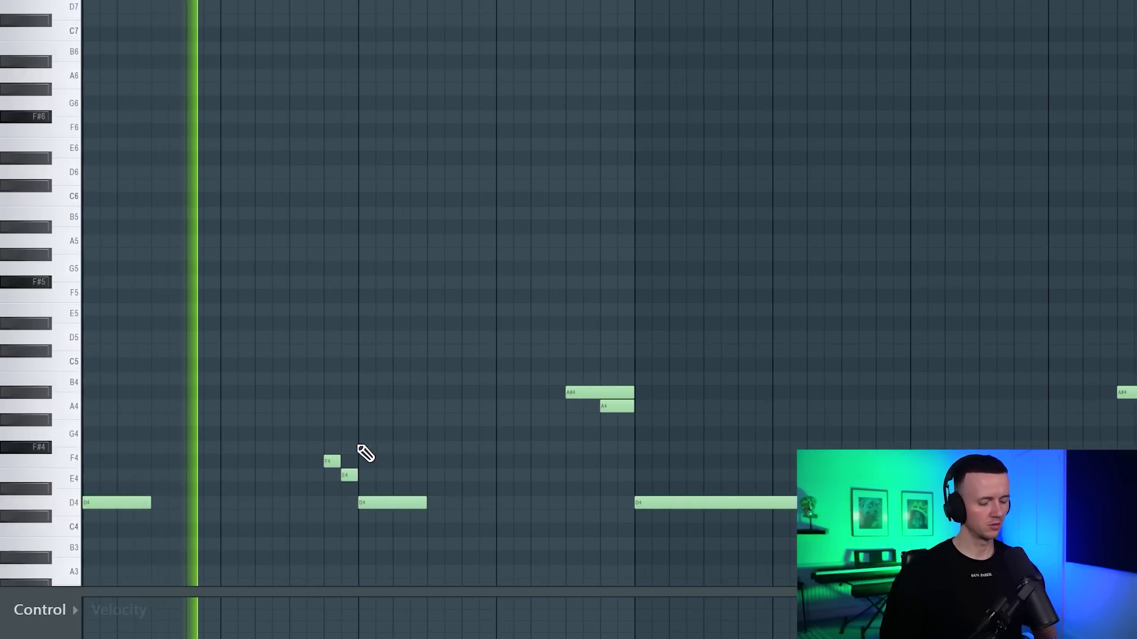
pyautogui.keyDown('alt'); pyautogui.scroll(1, 371, 377); pyautogui.keyUp('alt')
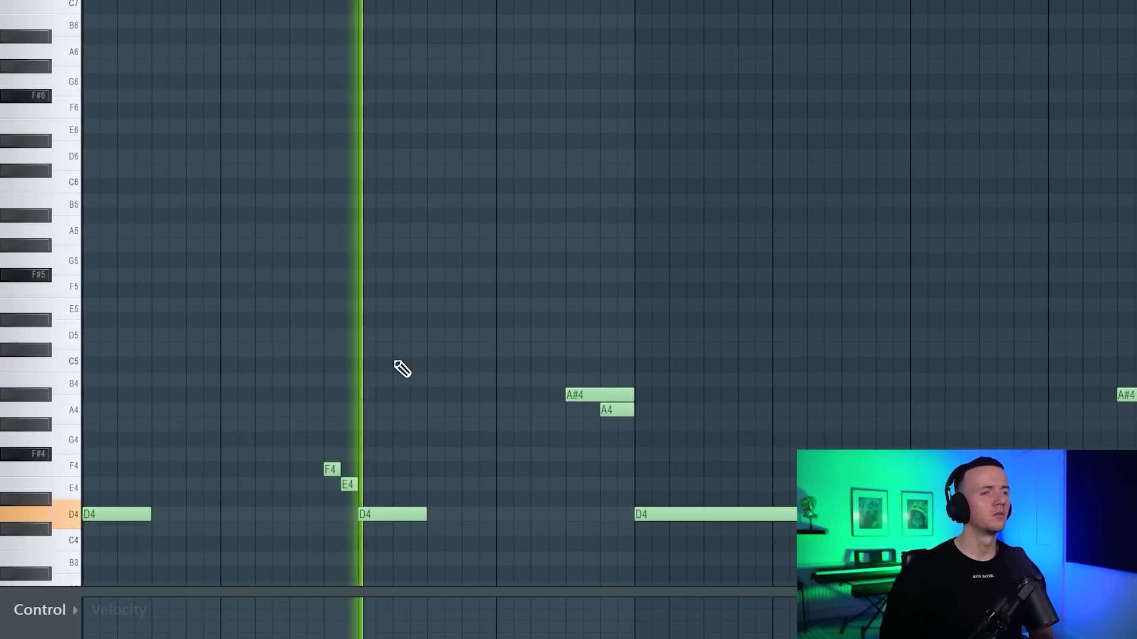
pyautogui.press('c')
pyautogui.moveTo(708, 531)
pyautogui.mouseDown()
pyautogui.moveTo(707, 503)
pyautogui.moveTo(775, 523)
pyautogui.mouseUp()
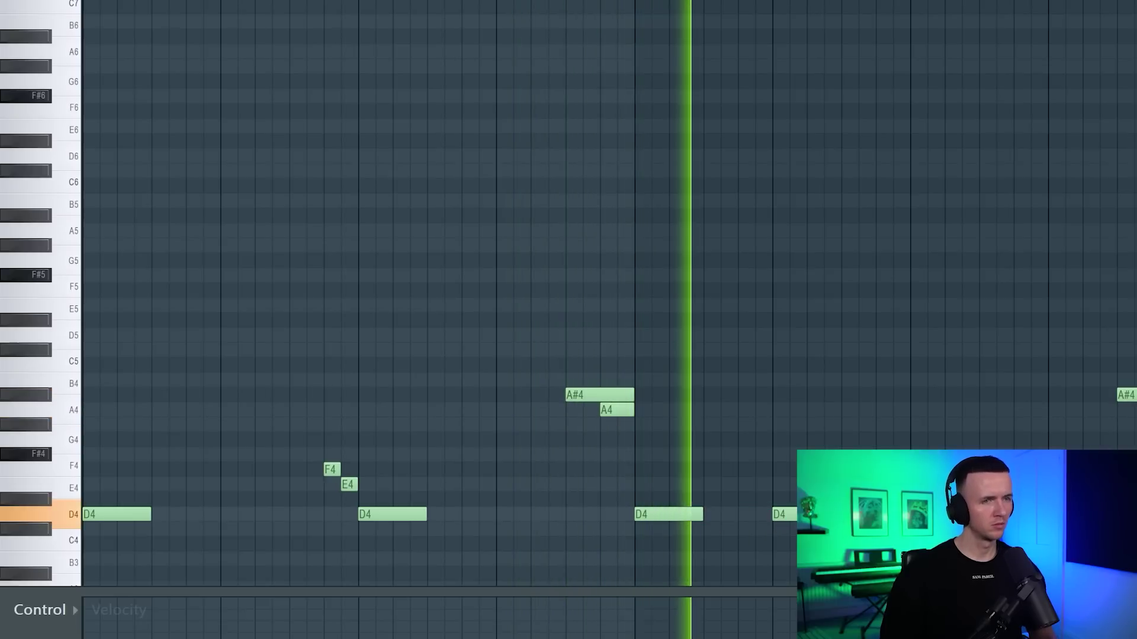
pyautogui.rightClick(814, 514)
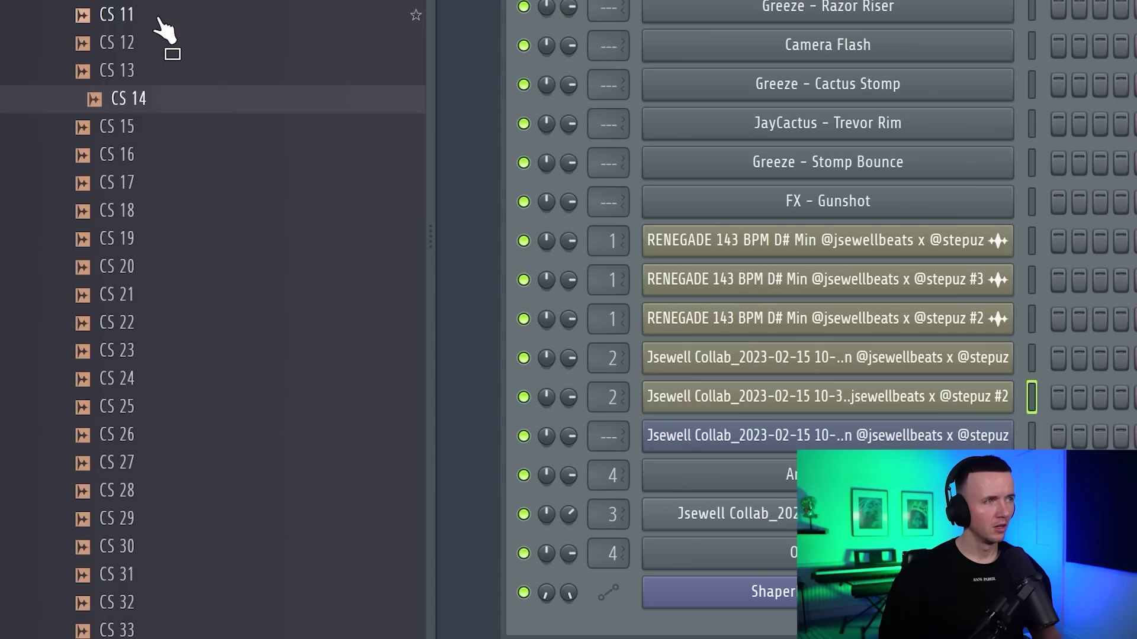
# Add the CS 11 sample to the channel rack and lower the velocity of individual C5 percussion hits
pyautogui.moveTo(145, 12); pyautogui.dragTo(1006, 636)
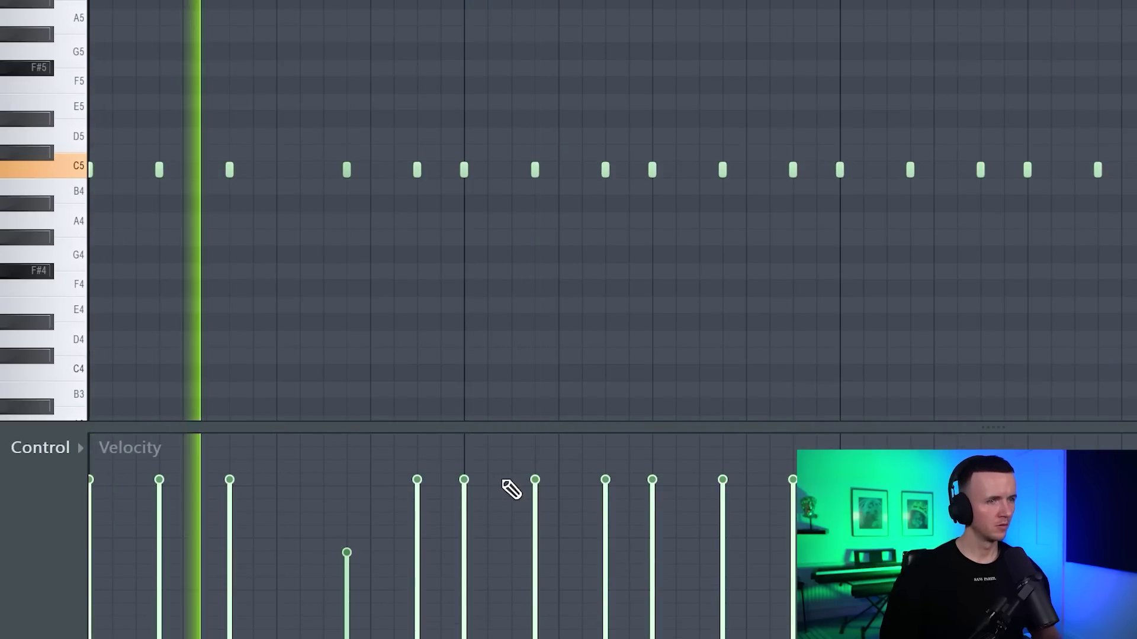
pyautogui.moveTo(606, 521); pyautogui.dragTo(605, 558)
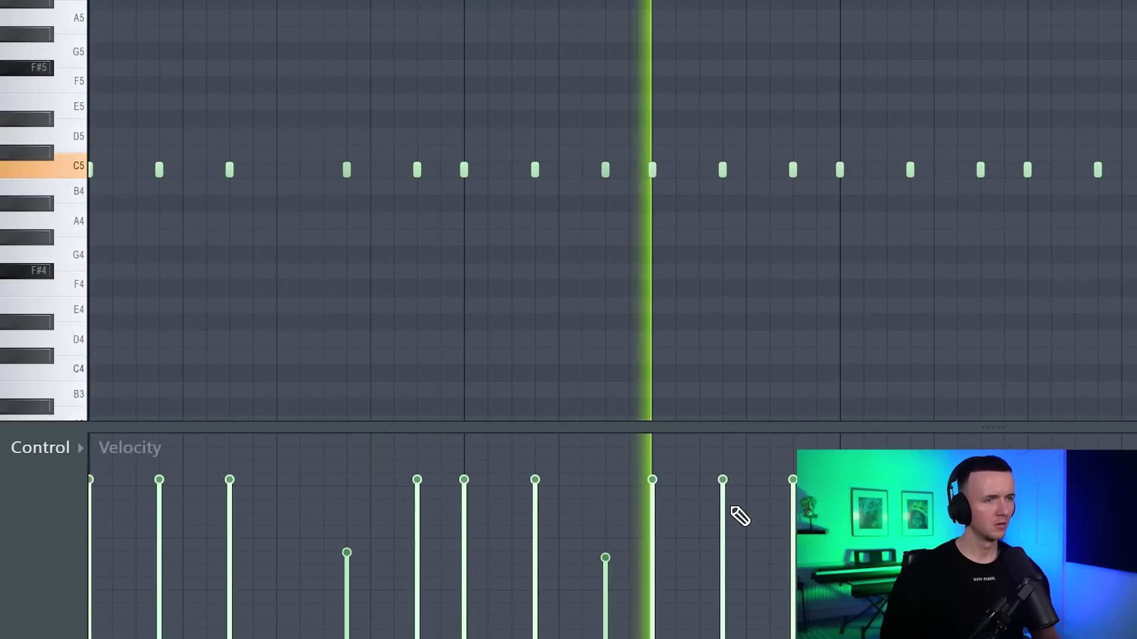
pyautogui.moveTo(789, 533); pyautogui.dragTo(792, 522)
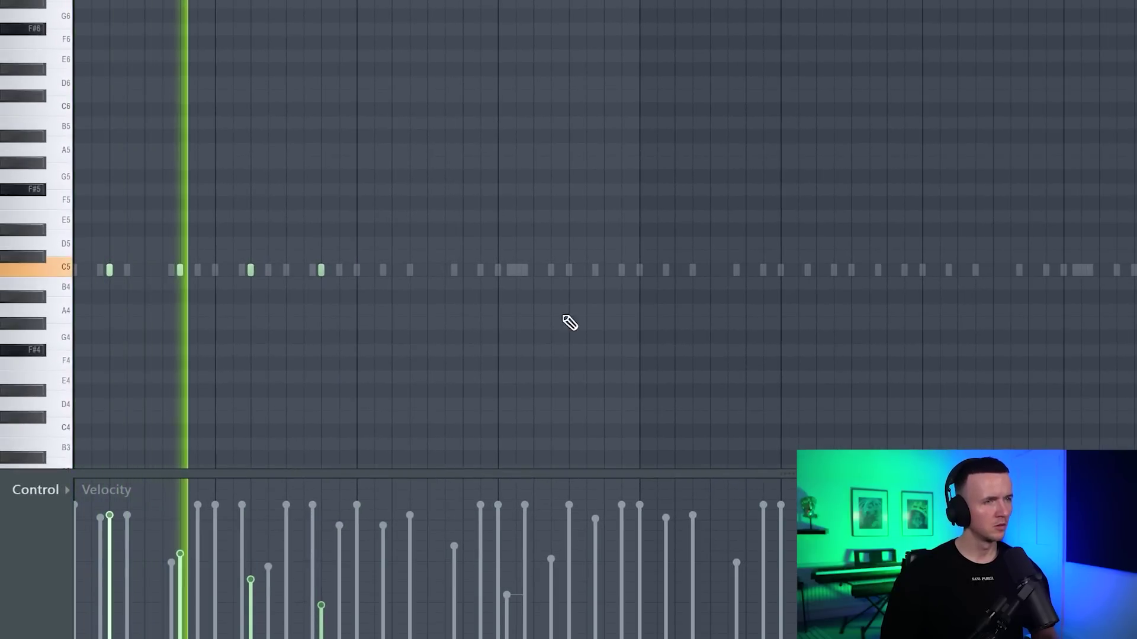
# Repeat the phrase of four fading C5 hits over the following bars and duplicate the next percussion part's phrase
pyautogui.hotkey('ctrl', 'a')
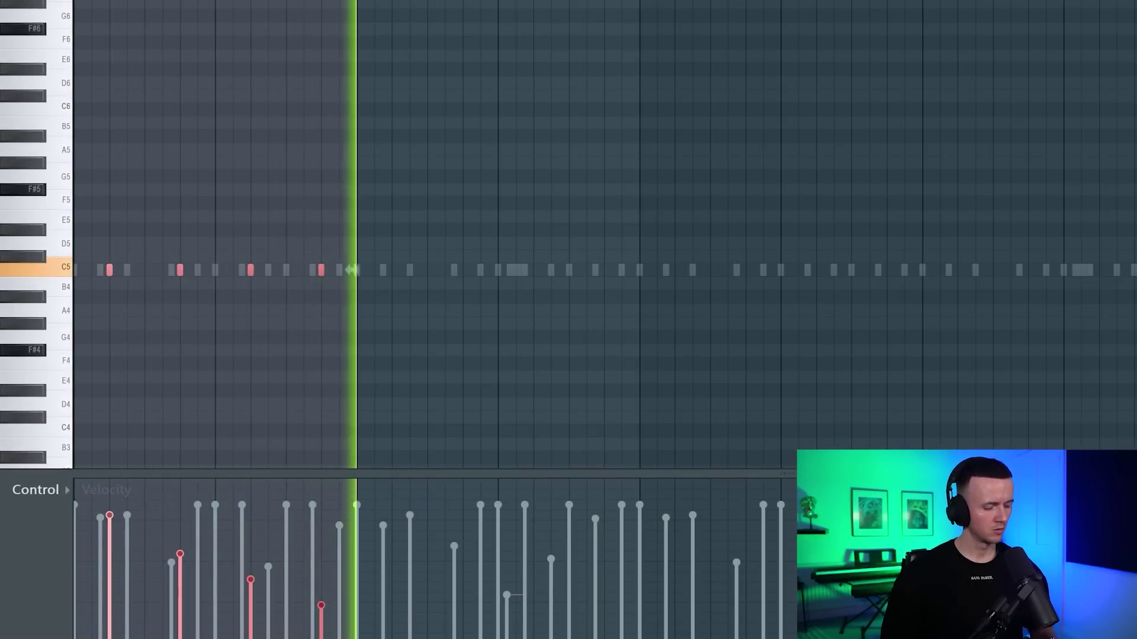
pyautogui.hotkey('ctrl', 'b')
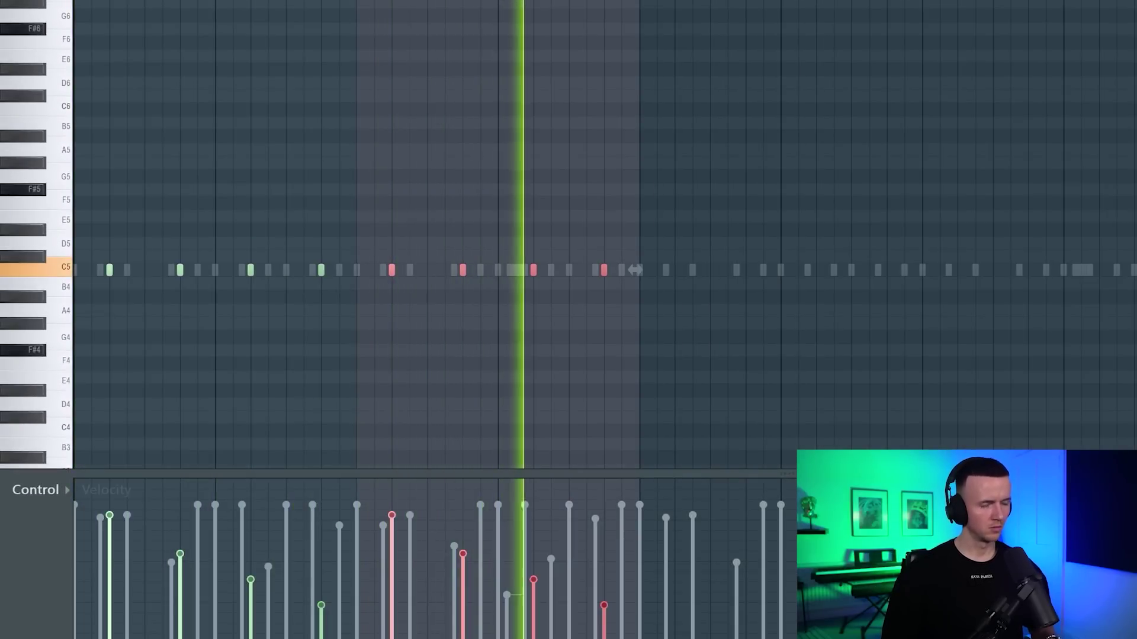
pyautogui.hotkey('ctrl', 'b')
pyautogui.moveTo(167, 133); pyautogui.dragTo(1108, 638)
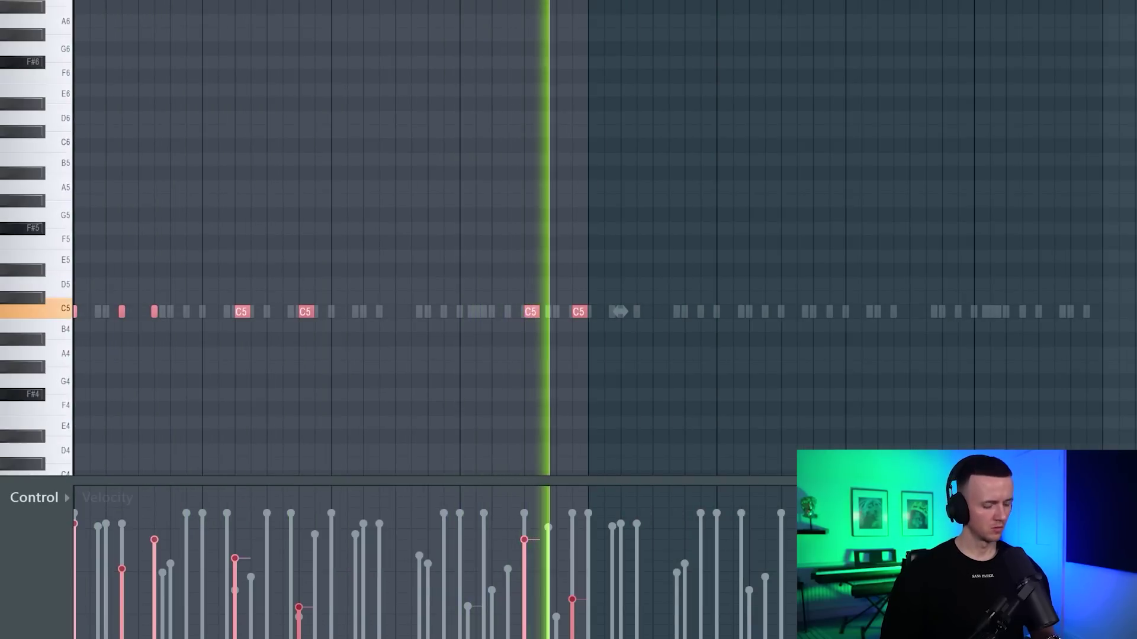
pyautogui.hotkey('ctrl', 'b')
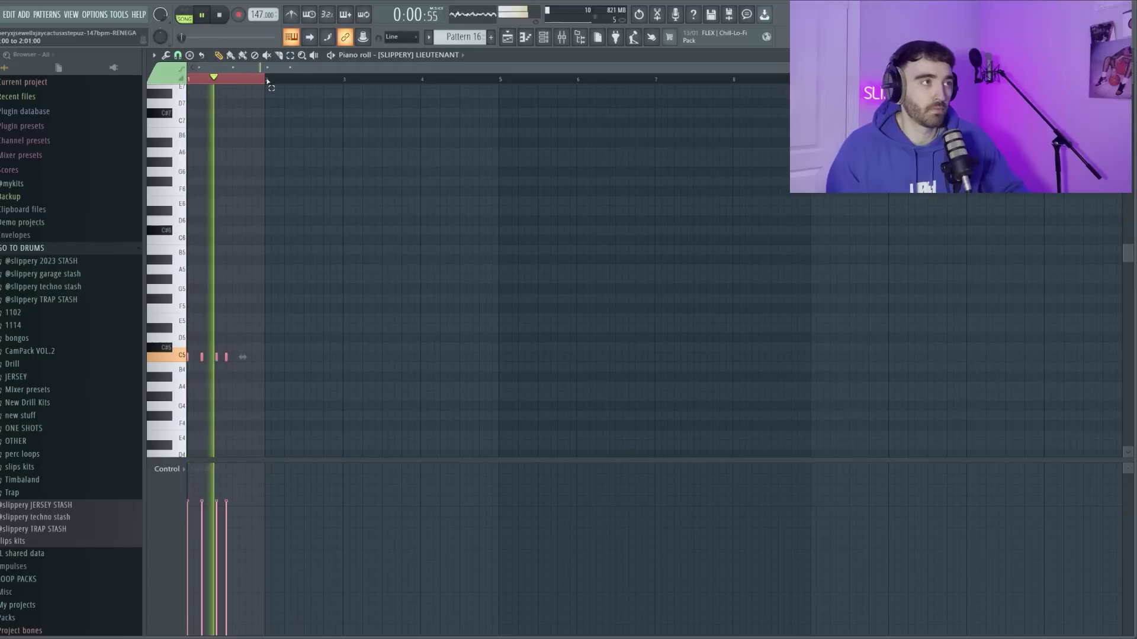
# Repeat the four-hit LIEUTENANT phrase every two bars, starting at bars 3, 5 and 7
pyautogui.hotkey('ctrl', 'b')
pyautogui.hotkey('ctrl', 'b')
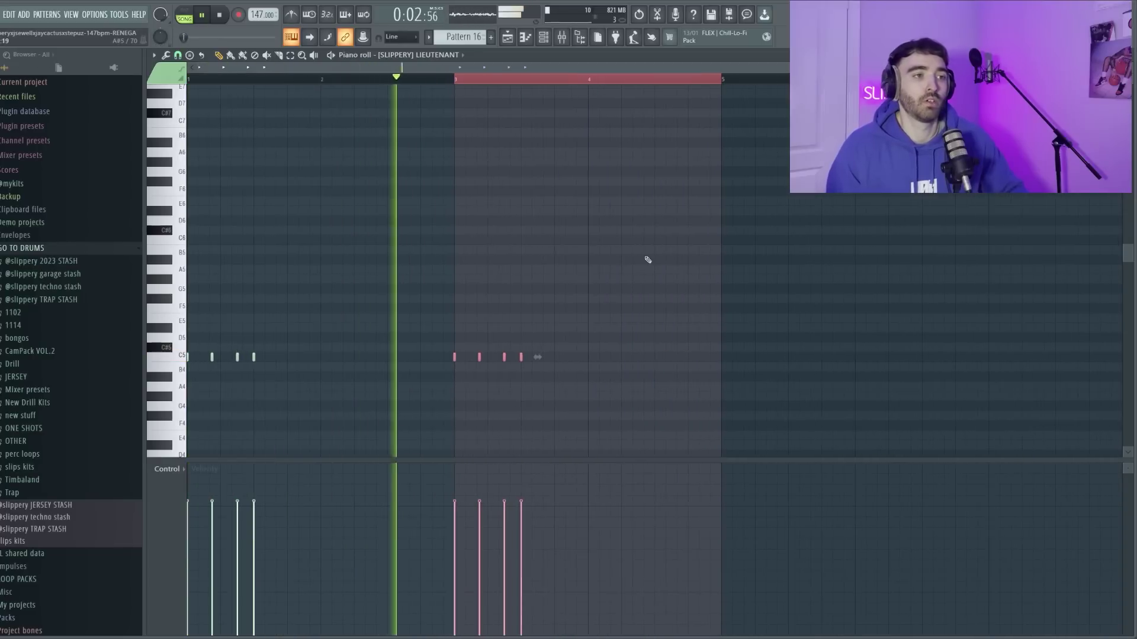
pyautogui.scroll(1, 647, 256)
pyautogui.hotkey('ctrl', 'b')
pyautogui.scroll(-1, 647, 249)
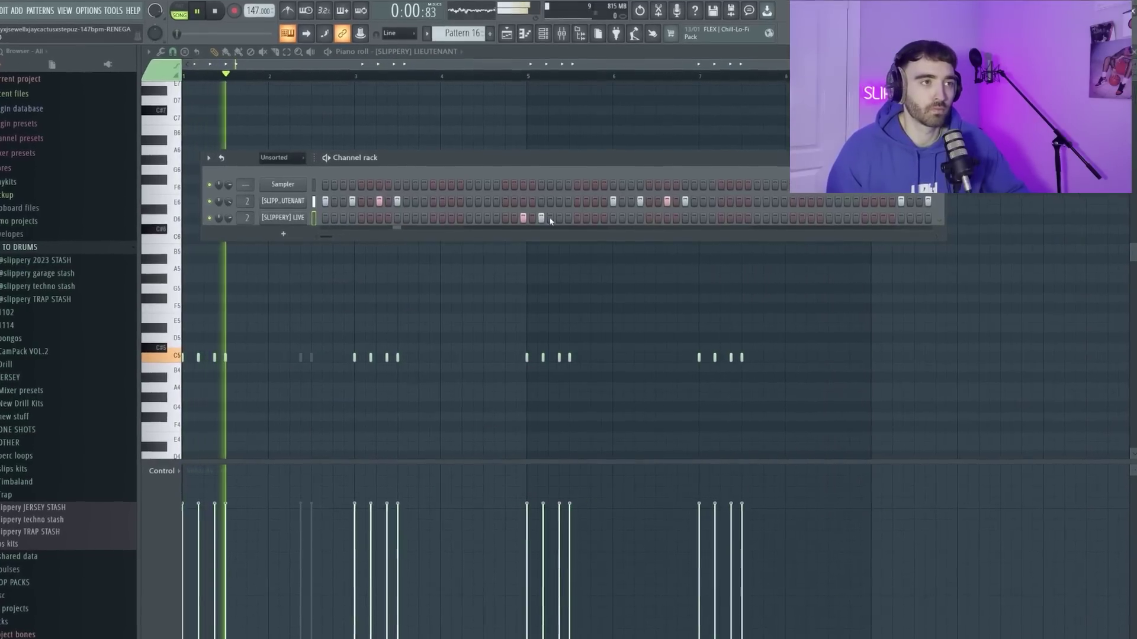
# Fill in the LIVE channel's step pattern with further hits at the ends of bars 2 and 4
pyautogui.click(575, 221)
pyautogui.click(595, 217)
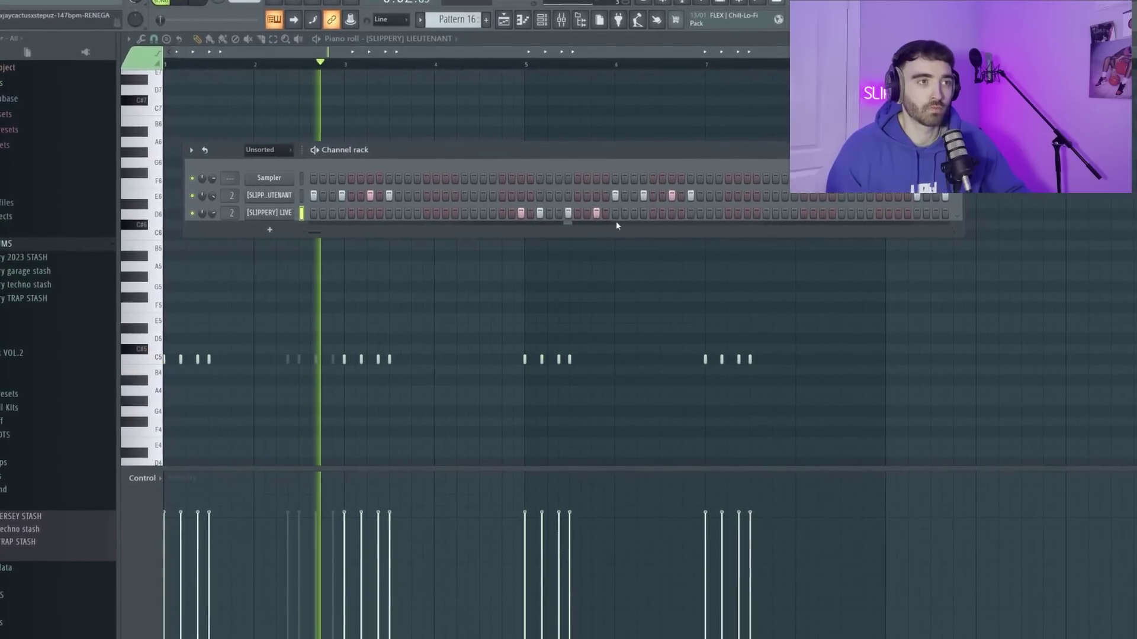
pyautogui.click(860, 206)
pyautogui.click(890, 206)
pyautogui.click(920, 206)
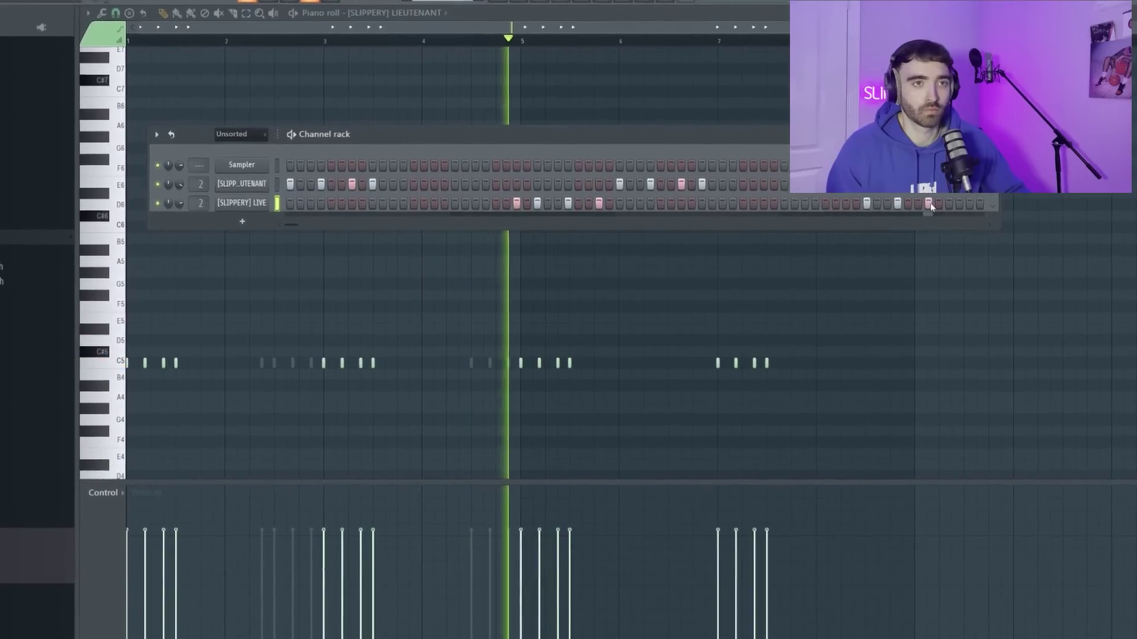
pyautogui.click(851, 203)
pyautogui.click(820, 203)
pyautogui.click(790, 204)
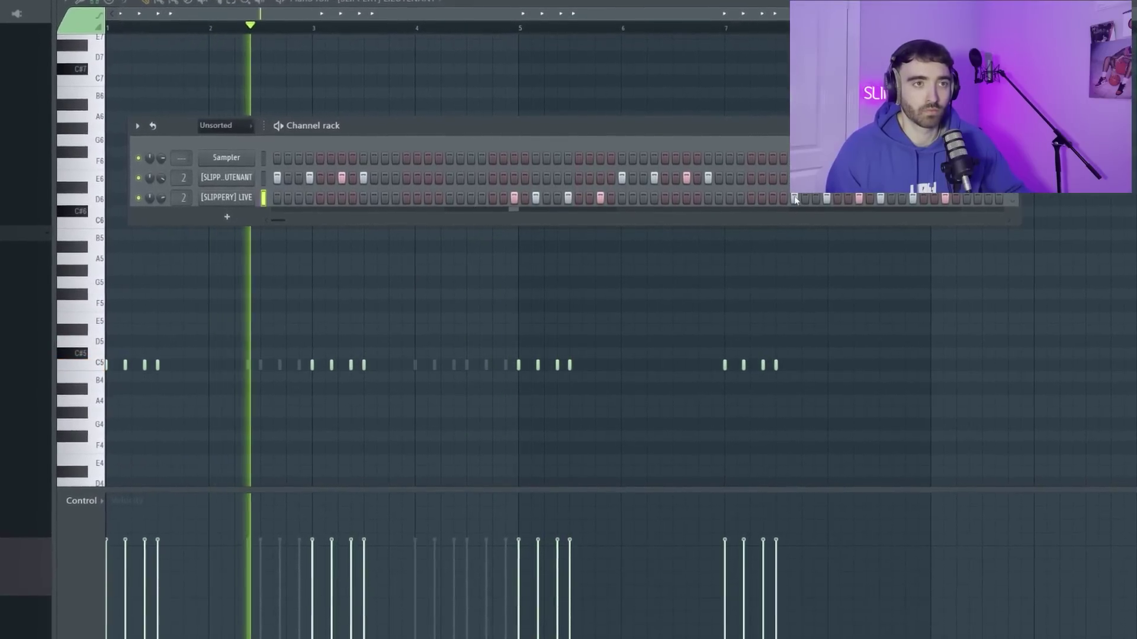
# Open the LIVE channel's notes in the piano roll and select all of them
pyautogui.rightClick(237, 196)
pyautogui.click(297, 200)
pyautogui.hotkey('ctrl', 'a')
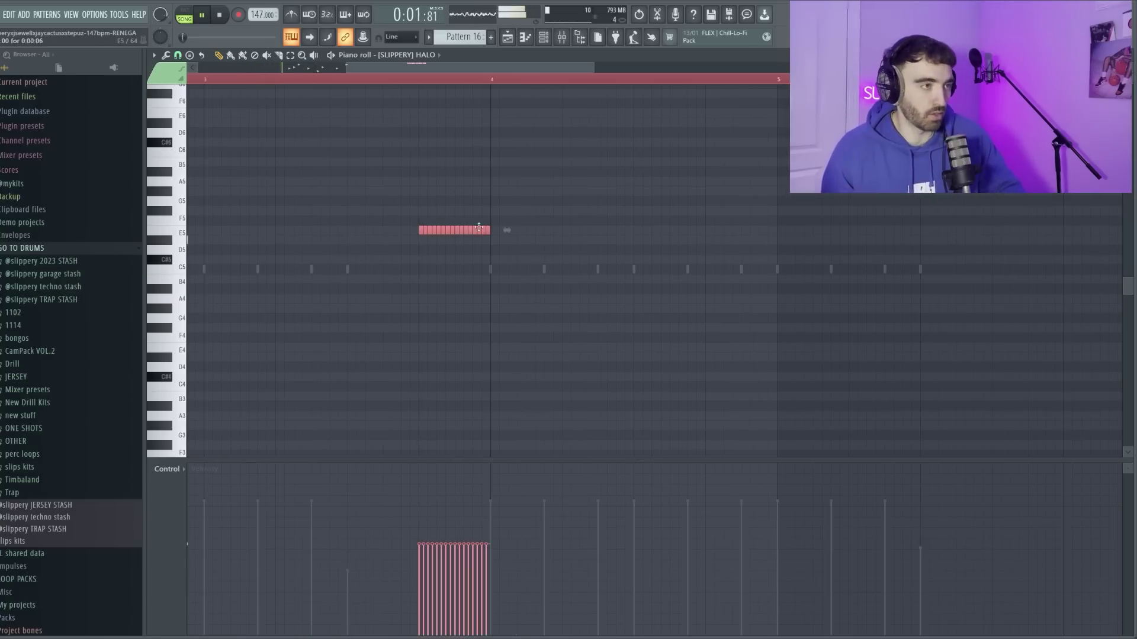
# Place a second E5 roll in bar 4 of the HALO pattern and finish randomizing the panning of its notes
pyautogui.moveTo(616, 232); pyautogui.dragTo(598, 235)
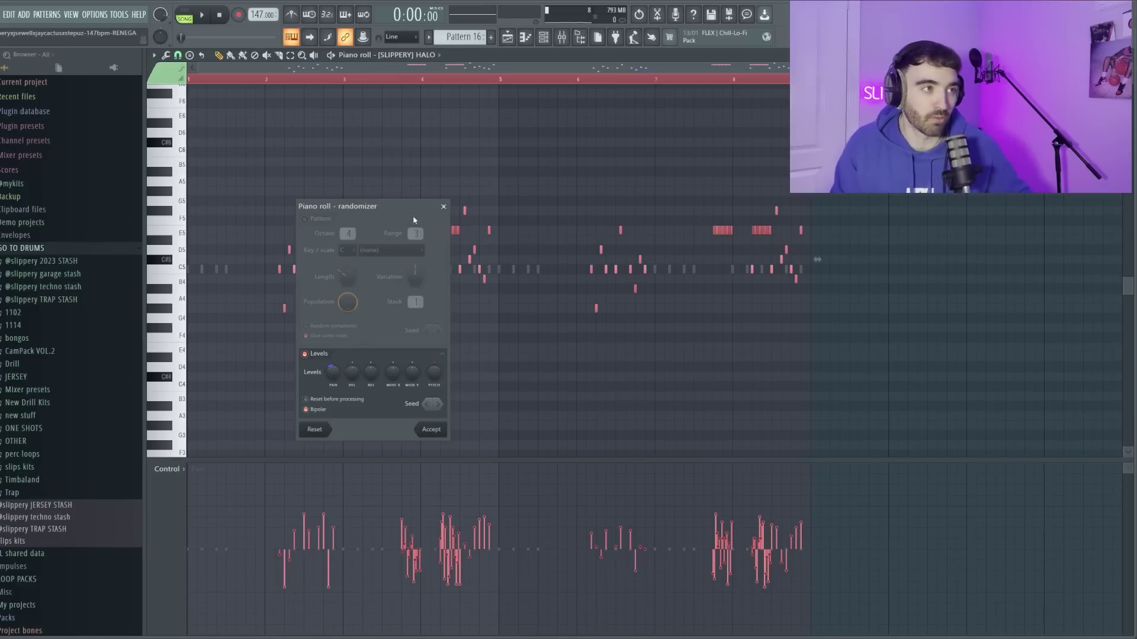
pyautogui.click(443, 206)
pyautogui.press('space')
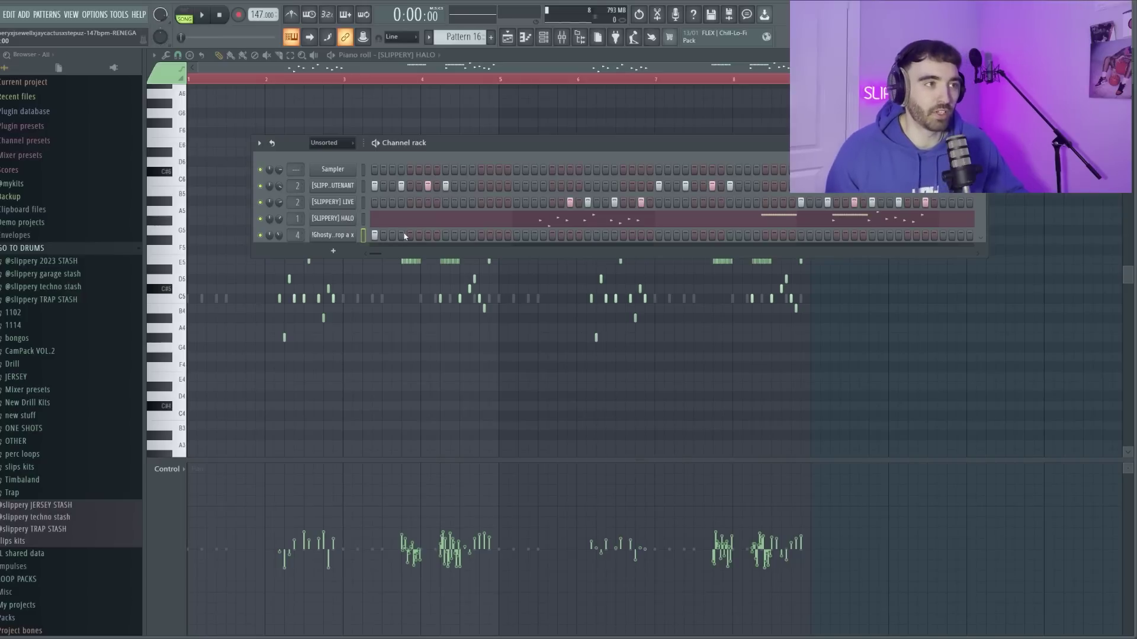
# Open the Ghosty drop channel's piano roll with note velocities shown and lower its hits to C4
pyautogui.rightClick(337, 235)
pyautogui.click(380, 232)
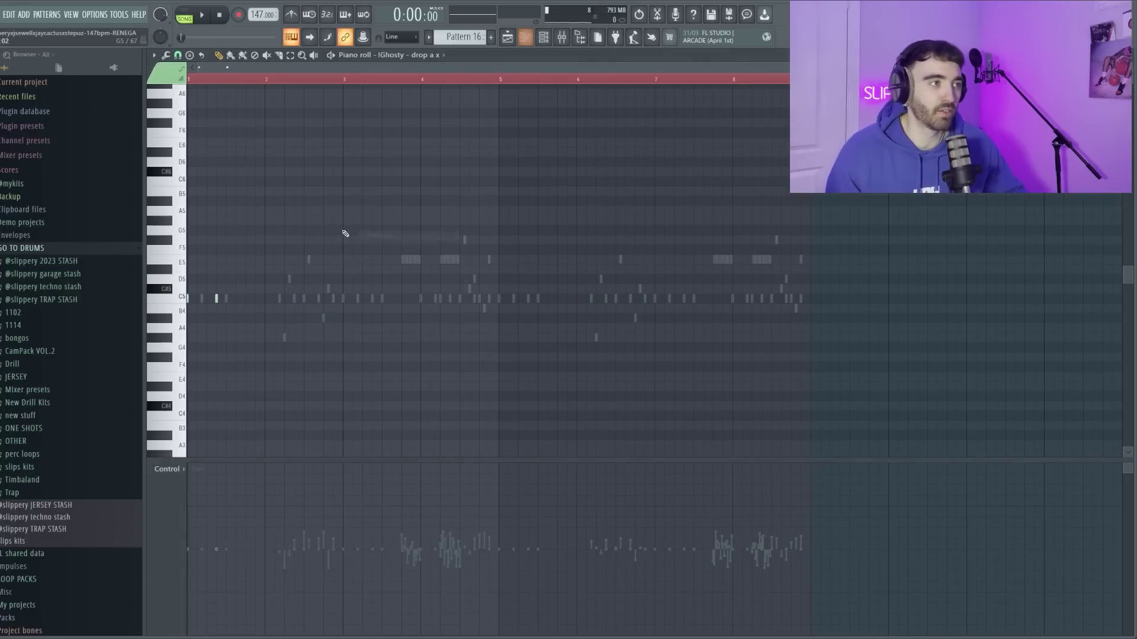
pyautogui.press('space')
pyautogui.click(176, 537)
pyautogui.click(204, 558)
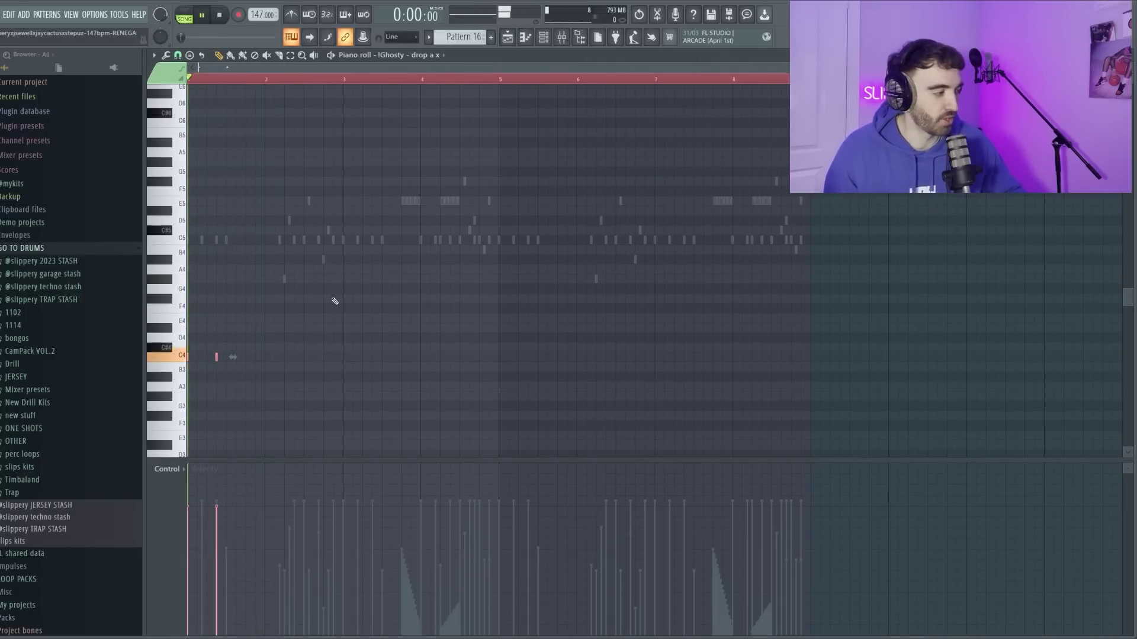
pyautogui.scroll(3, 281, 369)
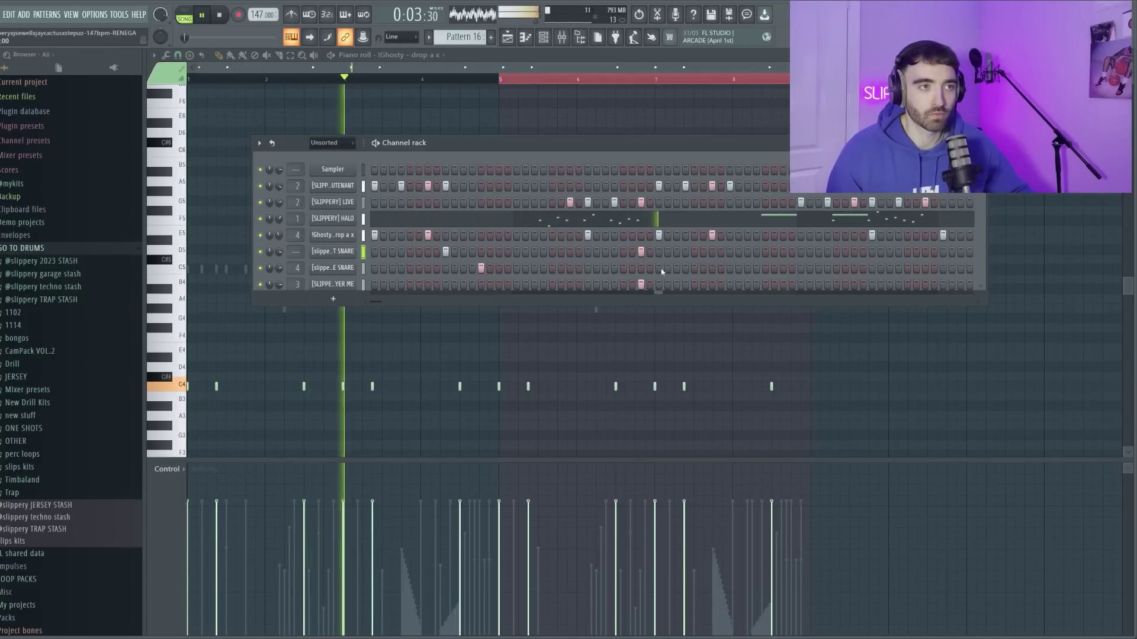
# Stop playback and add a GOAT SNARE hit on step 9 of bar 3
pyautogui.press('space')
pyautogui.click(730, 252)
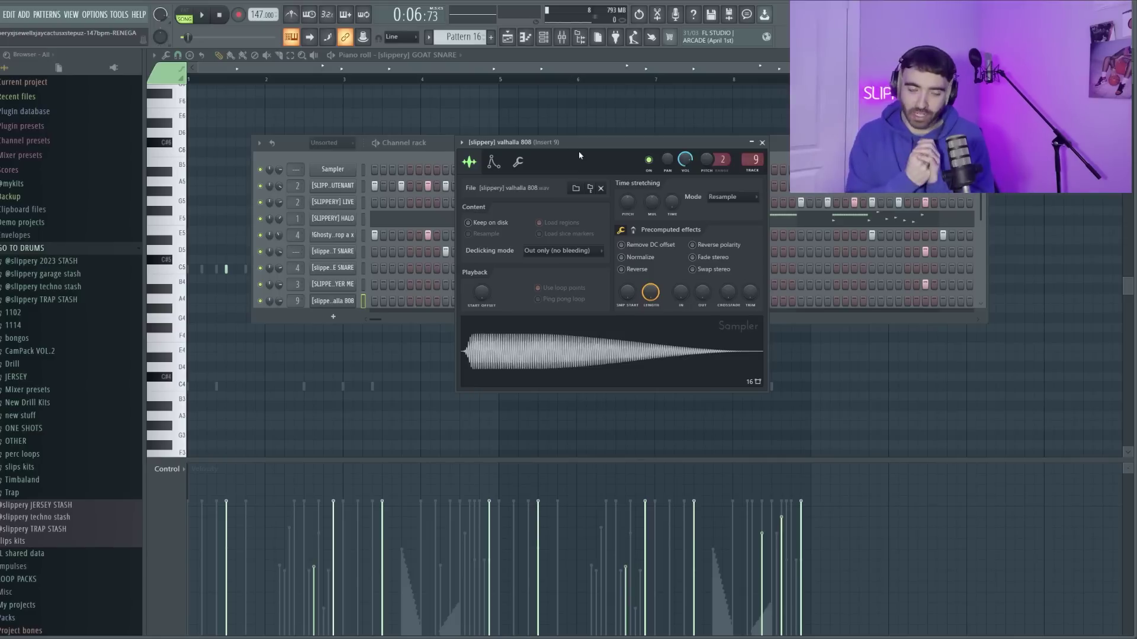
# Write the opening Valhalla 808 line with a long C#5, three C#6 hits and a descent through A5, G#5, E5 and D#5
pyautogui.click(235, 253)
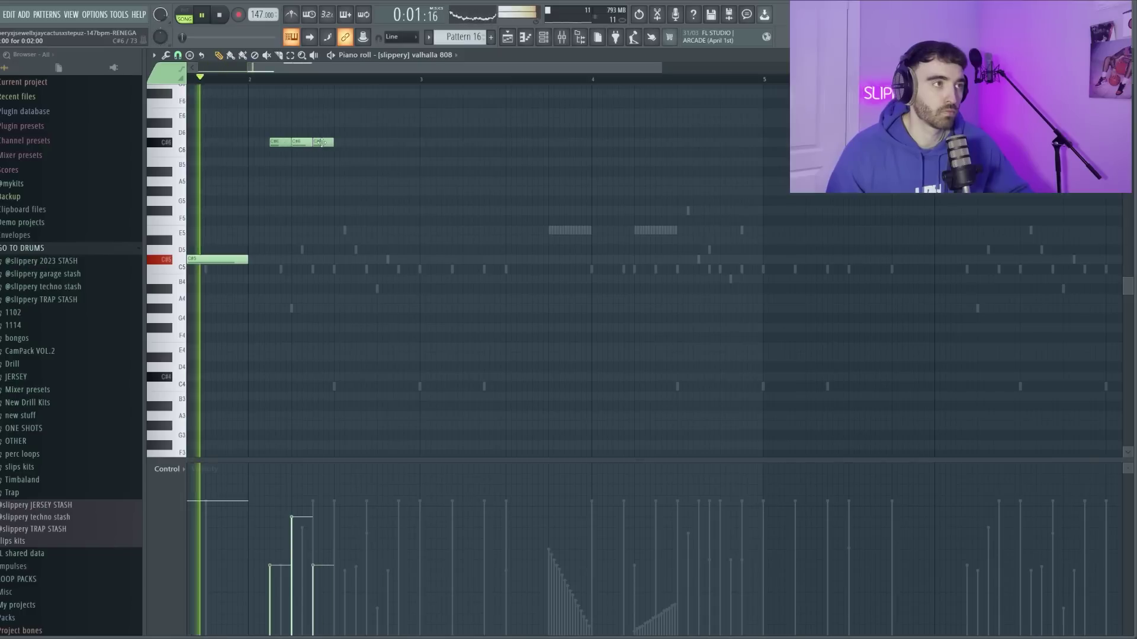
pyautogui.moveTo(341, 149); pyautogui.dragTo(341, 183)
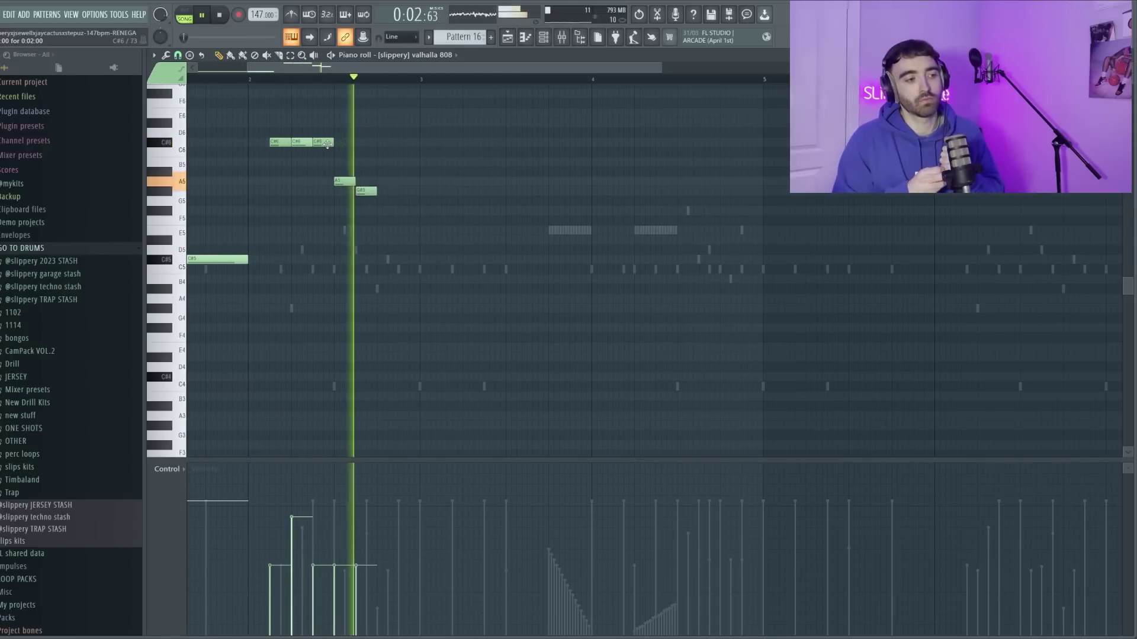
pyautogui.press('space')
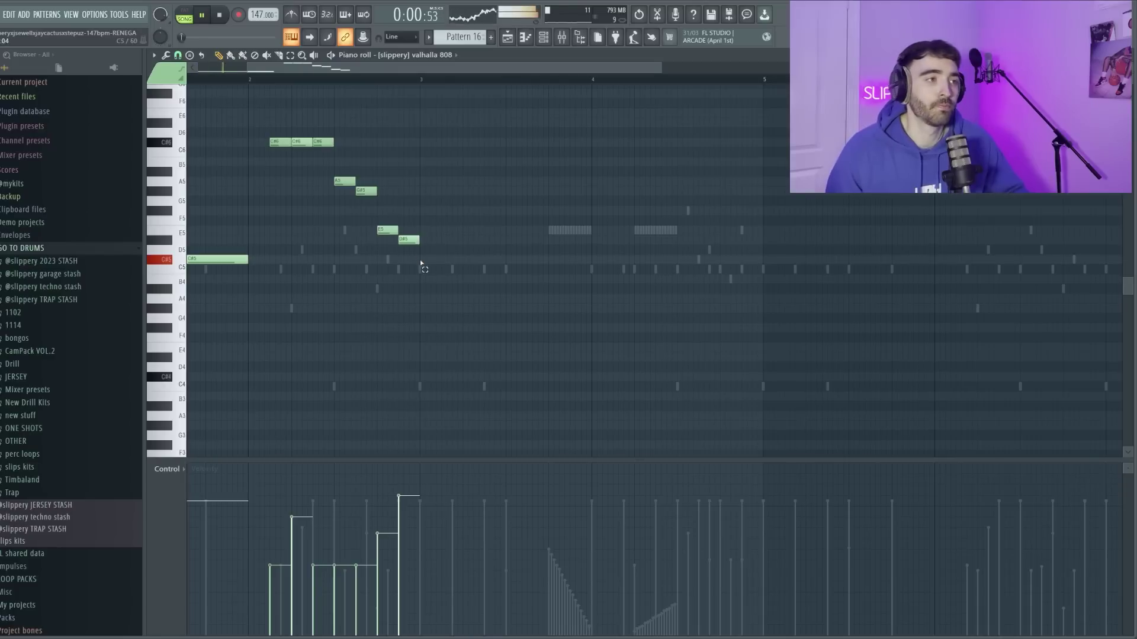
# Add a one-bar 808 note at bar 3 and raise it to C#5
pyautogui.scroll(-3, 431, 214)
pyautogui.click(350, 269)
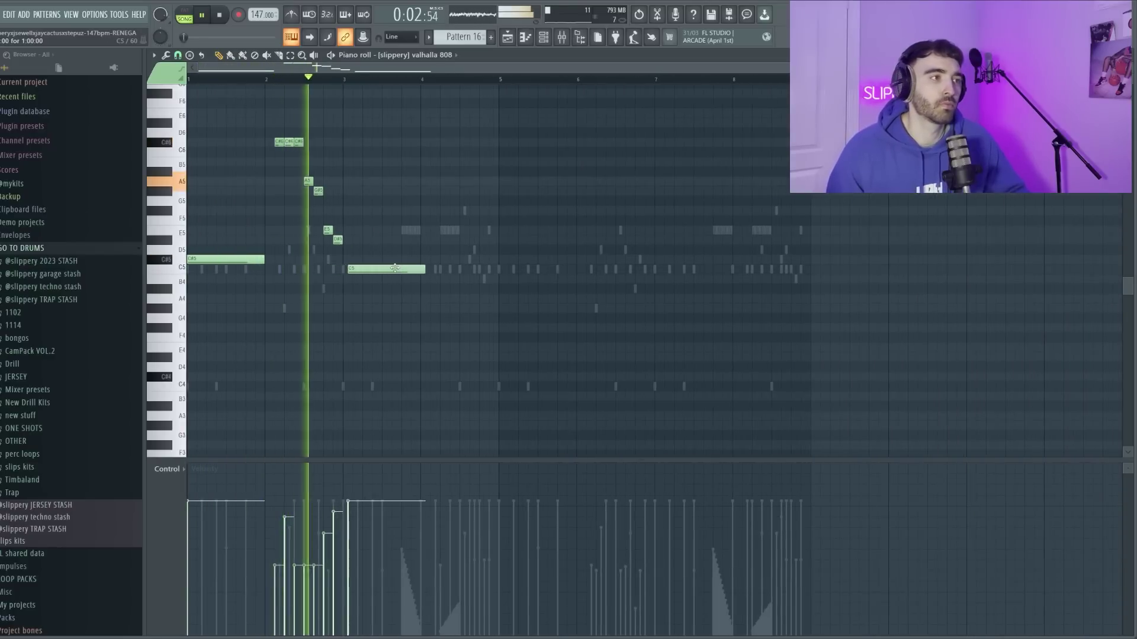
pyautogui.moveTo(392, 259); pyautogui.dragTo(392, 258)
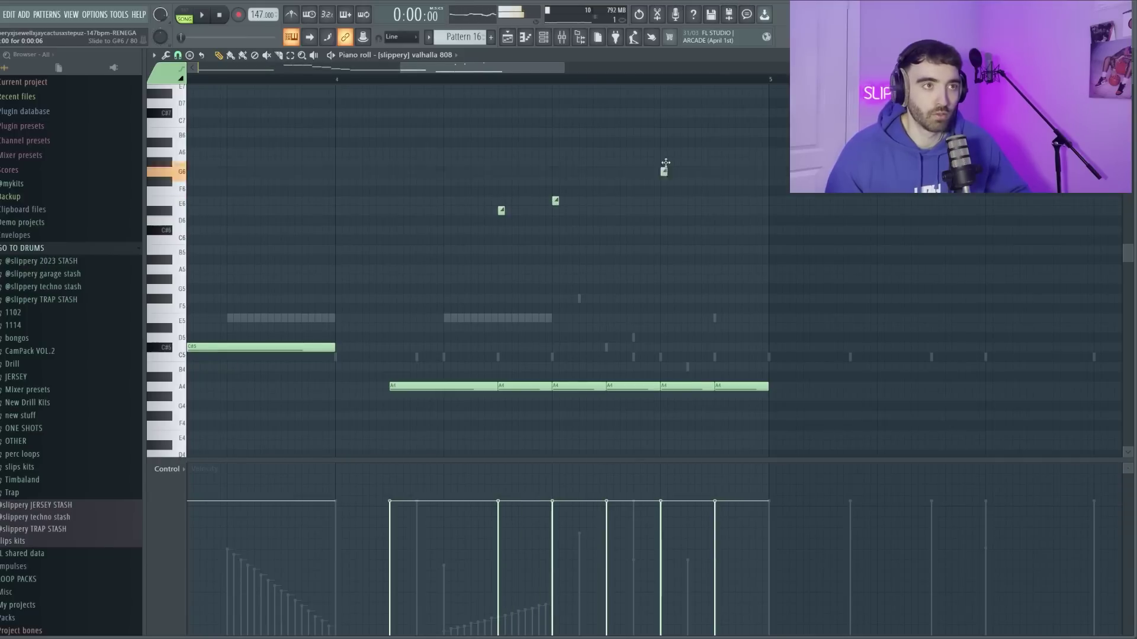
# Complete the slides over the A4 808 run in bar 4 and extend the line with C#5, E4 and C#6 notes through bar 7
pyautogui.scroll(-4, 705, 168)
pyautogui.press('space')
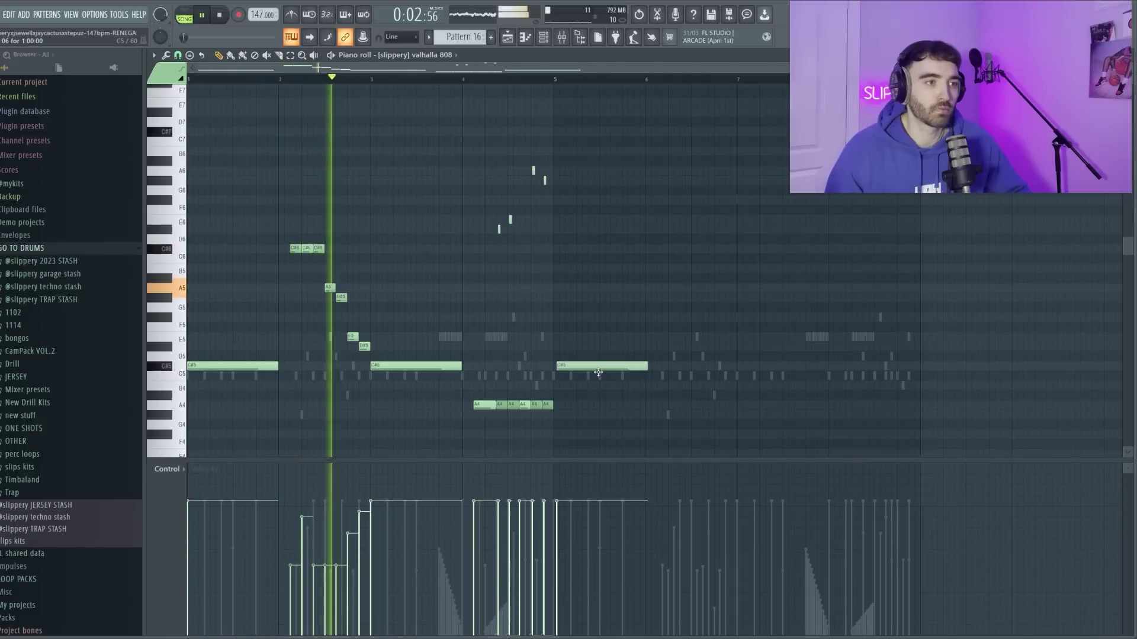
pyautogui.scroll(4, 565, 352)
pyautogui.scroll(-4, 580, 340)
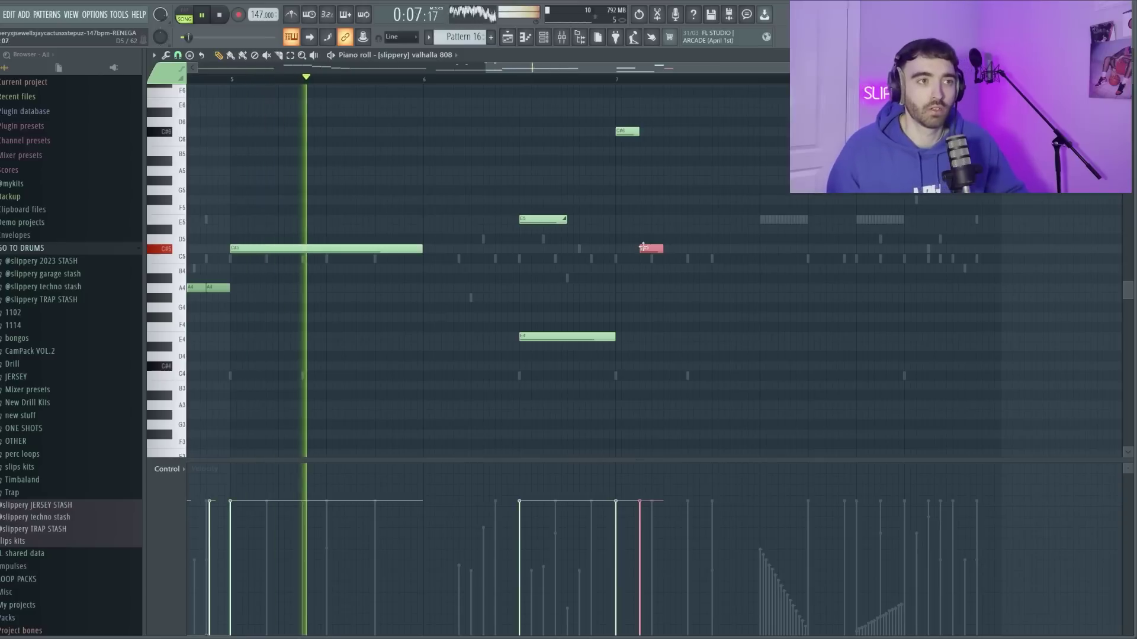
# Finish the 808 line in bars 7 and 8 with C#5, F#5, G#5, A5 and repeated C#5 notes with high slides
pyautogui.moveTo(679, 245); pyautogui.dragTo(806, 245)
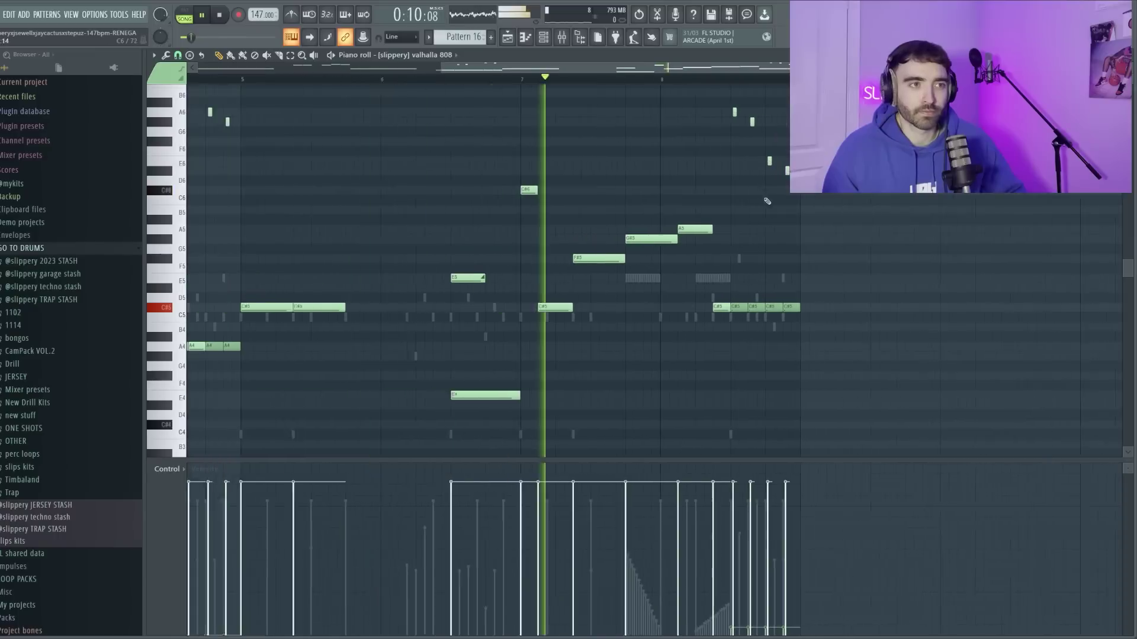
pyautogui.scroll(2, 917, 266)
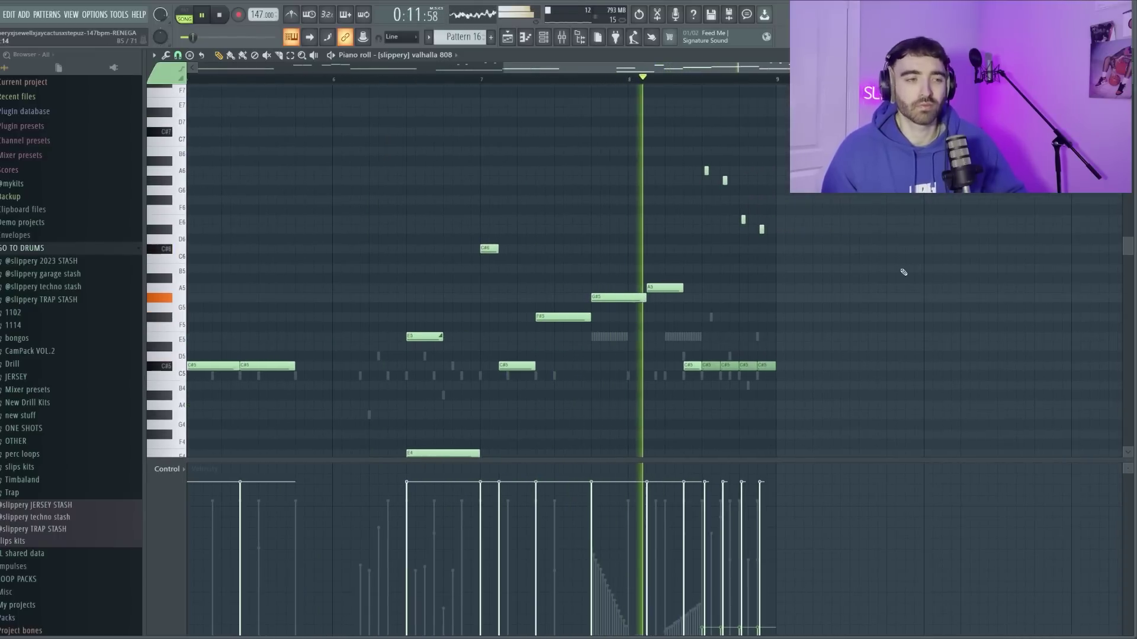
pyautogui.scroll(-2, 883, 288)
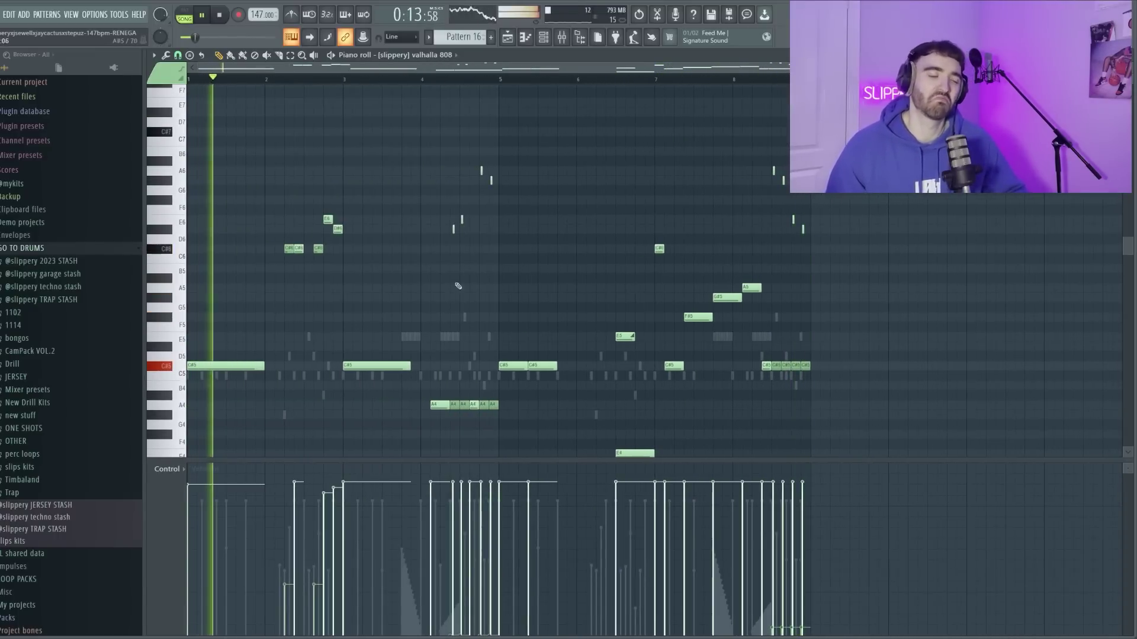